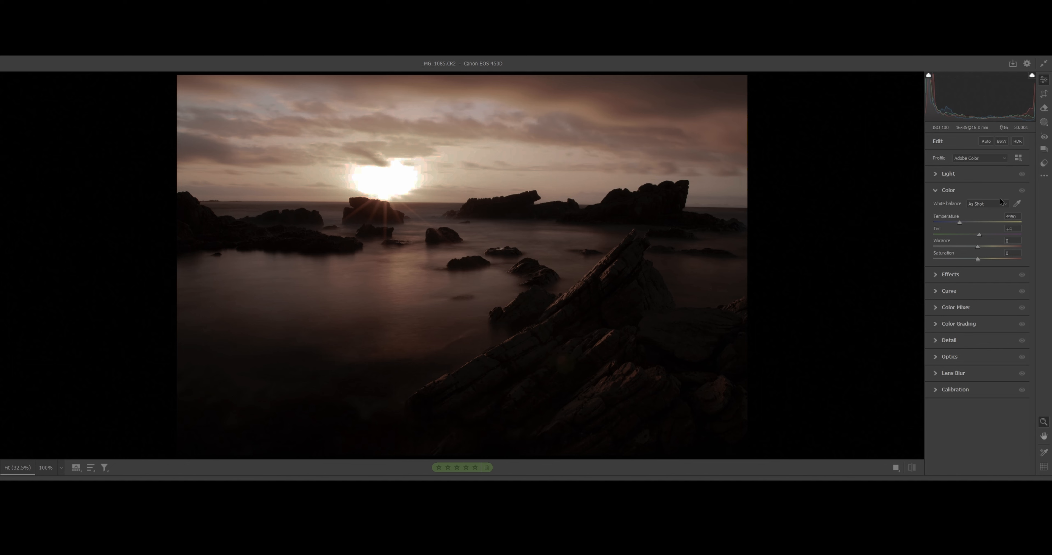
pyautogui.click(938, 176)
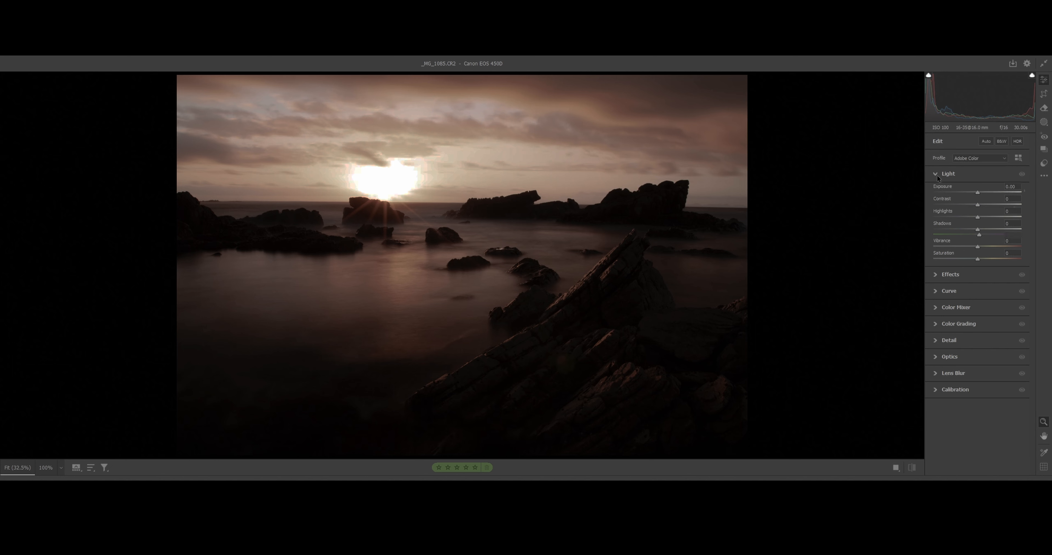
pyautogui.click(935, 278)
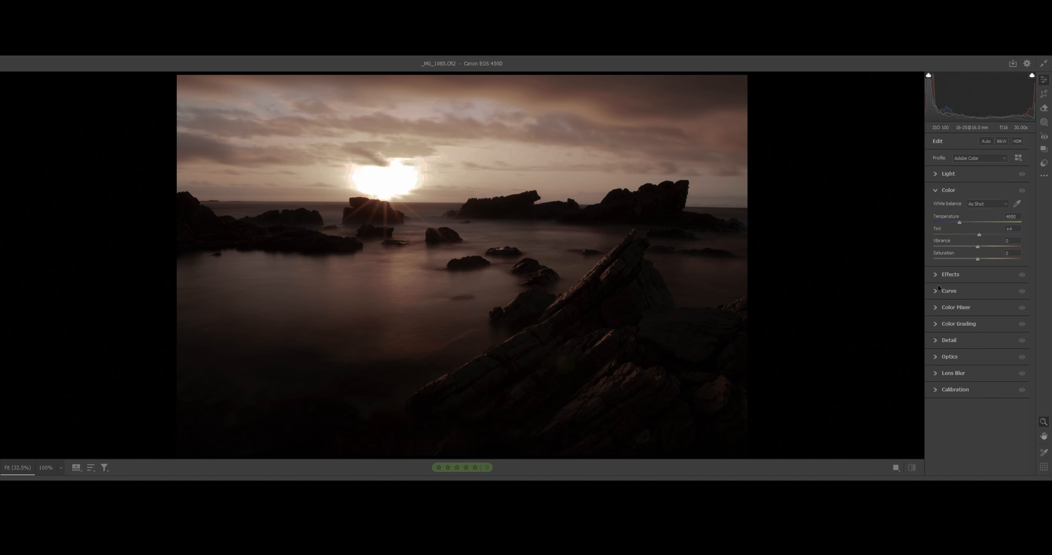
pyautogui.click(937, 276)
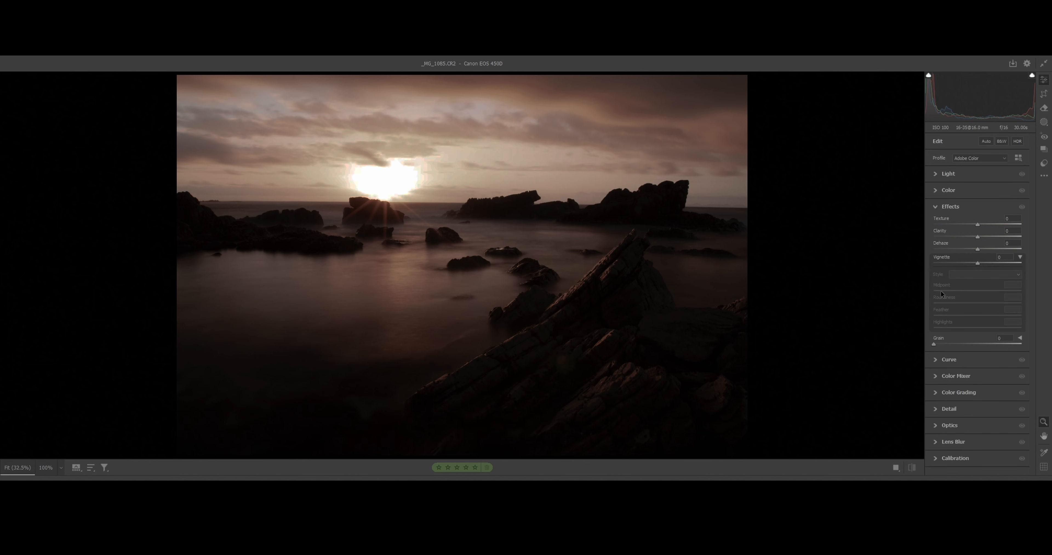
pyautogui.click(938, 360)
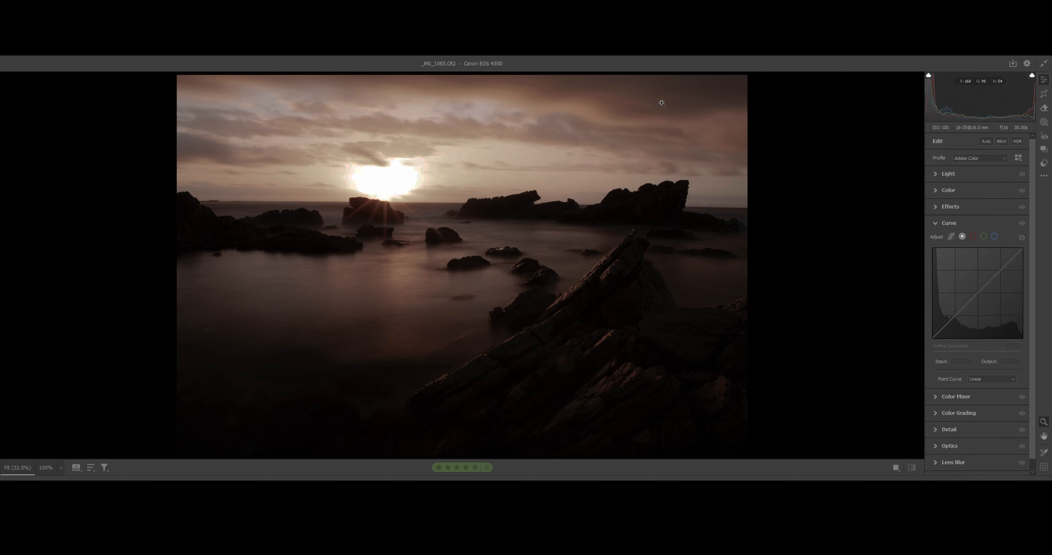
# - Examine the sun's glow, the backlit rocks and the smooth water up close for highlight and shadow detail
pyautogui.click(581, 341)
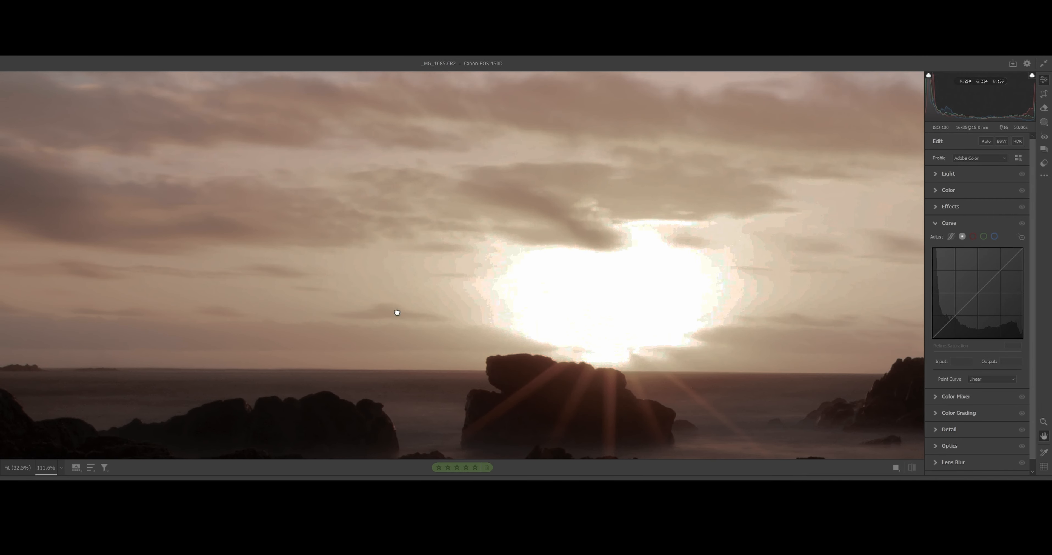
pyautogui.moveTo(397, 312); pyautogui.dragTo(533, 399)
pyautogui.moveTo(639, 294); pyautogui.dragTo(530, 238)
pyautogui.moveTo(537, 343); pyautogui.dragTo(438, 270)
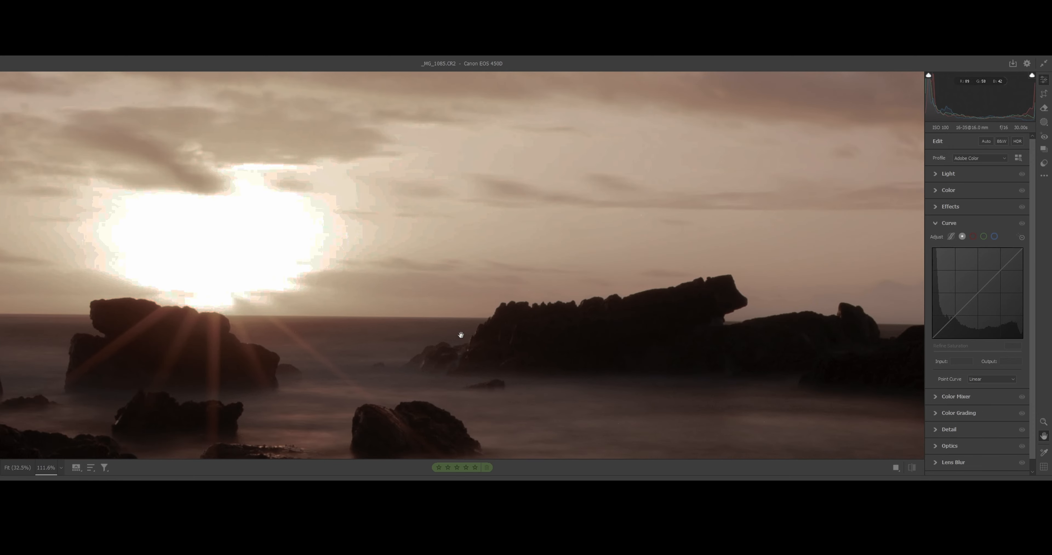
pyautogui.moveTo(392, 363); pyautogui.dragTo(559, 282)
pyautogui.moveTo(433, 384); pyautogui.dragTo(455, 216)
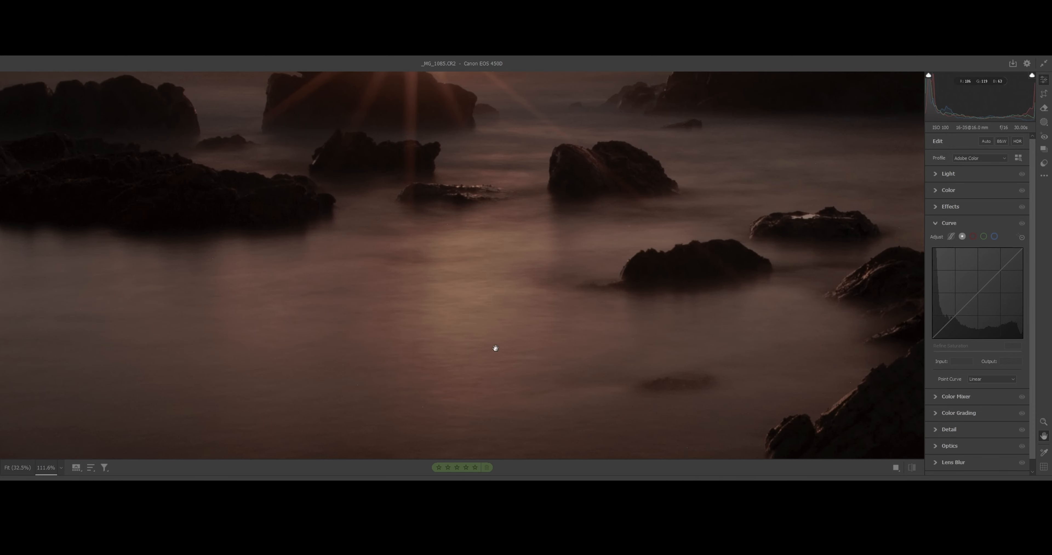
pyautogui.moveTo(495, 348); pyautogui.dragTo(505, 304)
pyautogui.press('z')
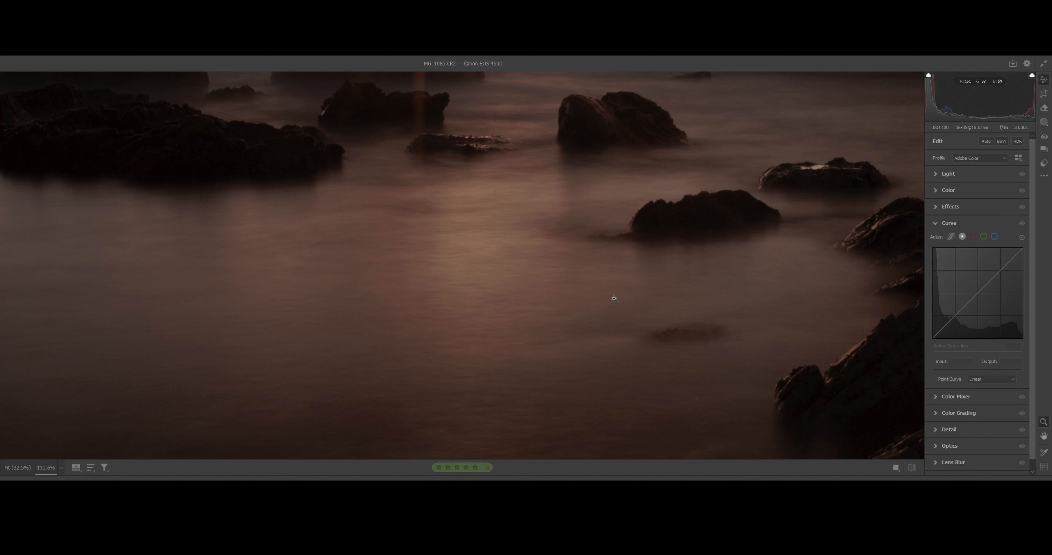
pyautogui.keyDown('alt'); pyautogui.click(614, 299); pyautogui.keyUp('alt')
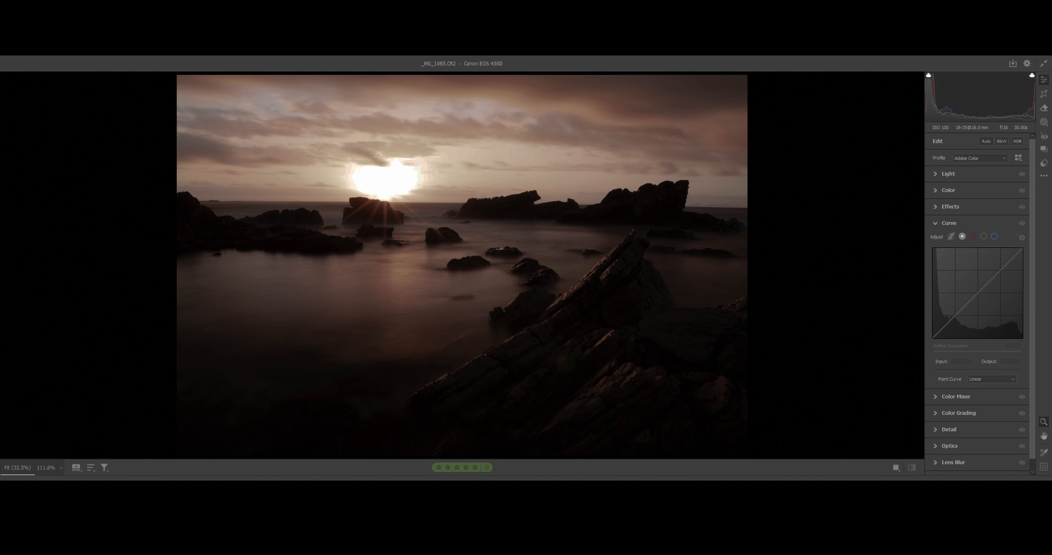
# - Choose a depth of 16 Bits/Channel in the Camera Raw workflow preferences and accept the settings
pyautogui.hotkey('ctrl', 'k')
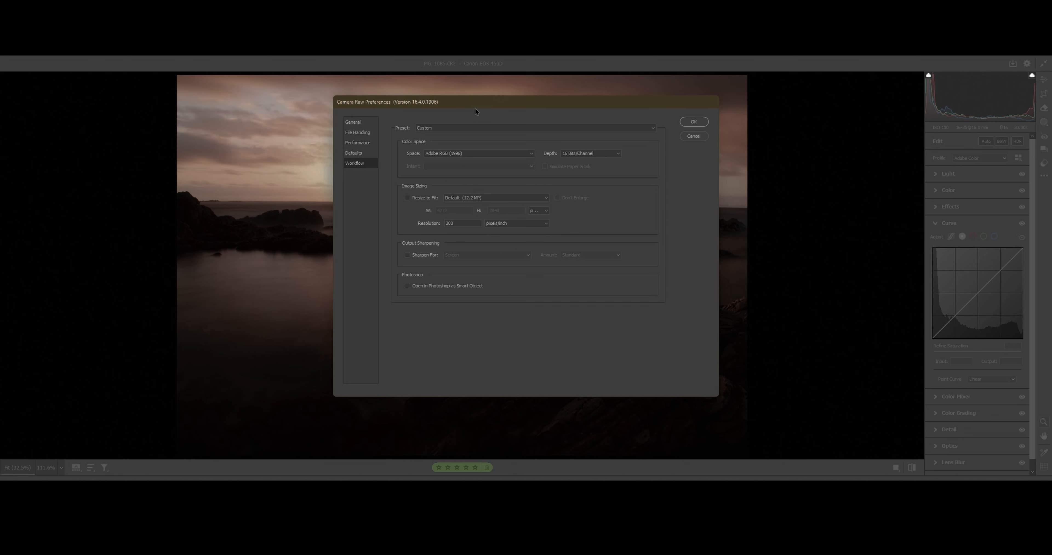
pyautogui.click(584, 155)
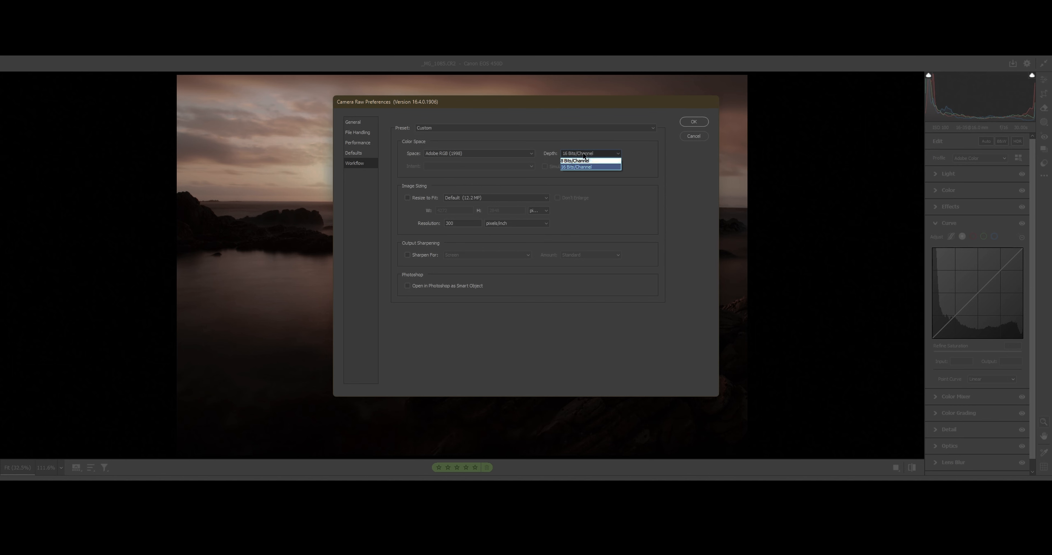
pyautogui.click(571, 168)
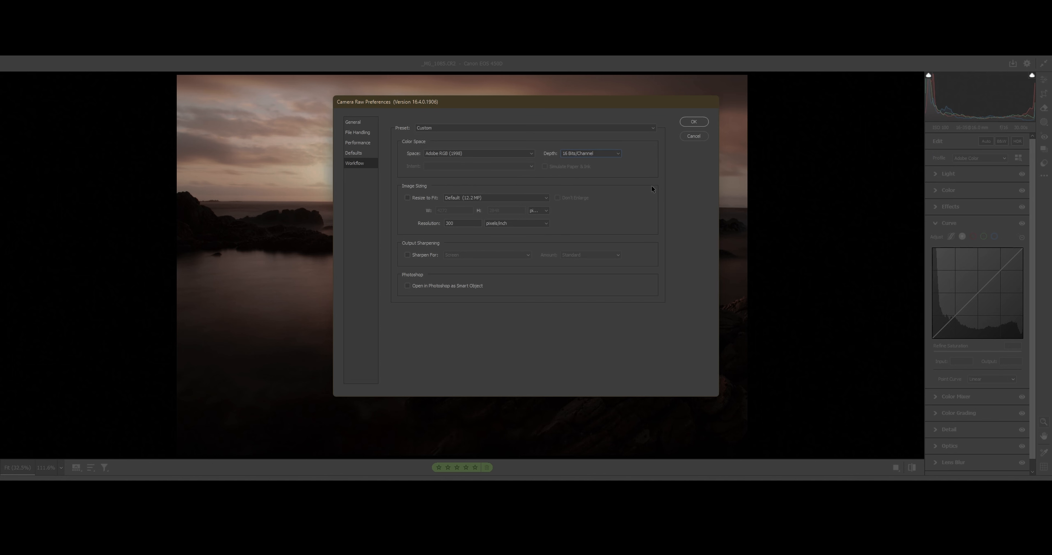
pyautogui.click(694, 122)
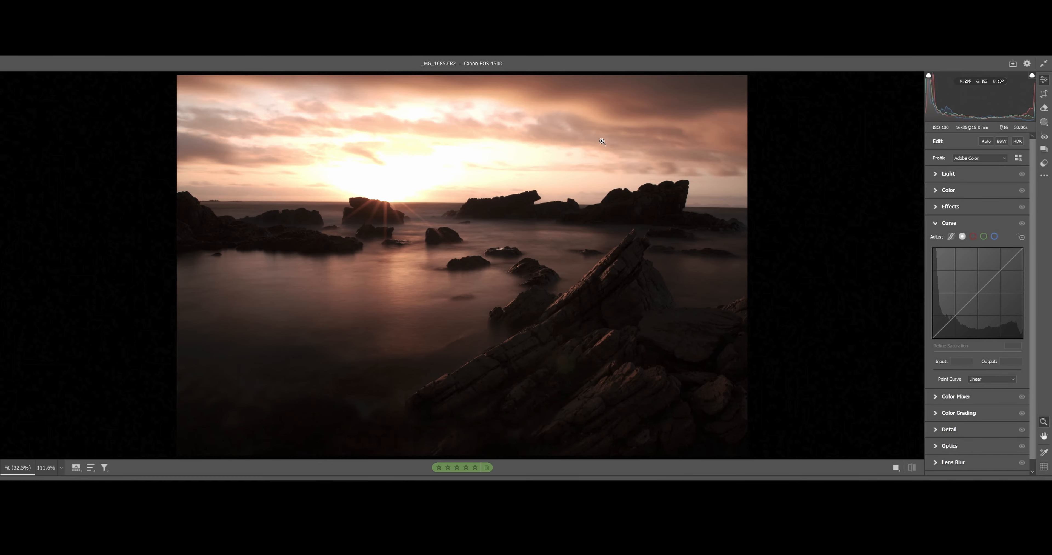
# - Examine the clouds, the bright horizon and the reflections on the water at close range
pyautogui.moveTo(601, 101); pyautogui.dragTo(699, 97)
pyautogui.press('space')
pyautogui.moveTo(626, 241); pyautogui.dragTo(458, 233)
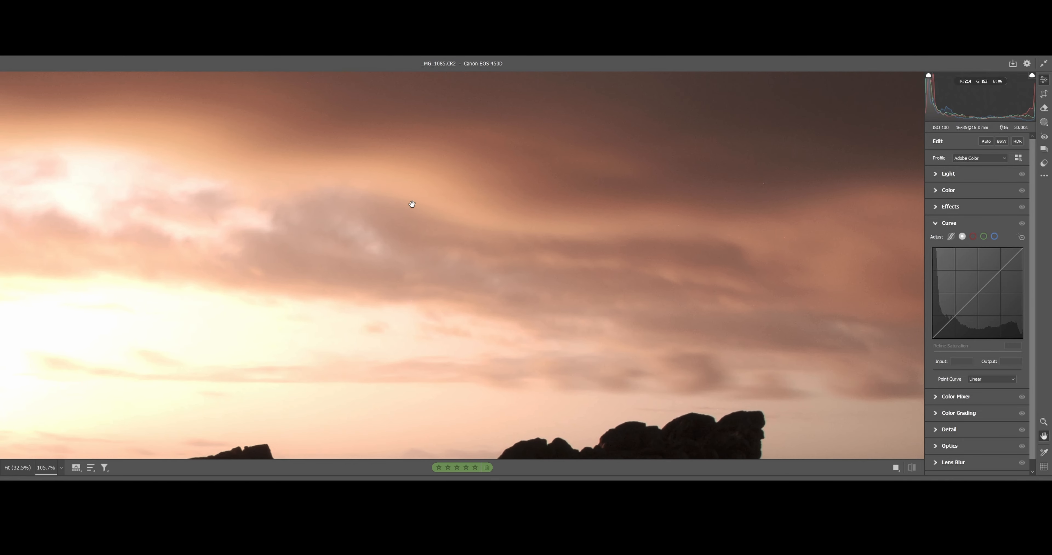
pyautogui.moveTo(412, 204); pyautogui.dragTo(622, 236)
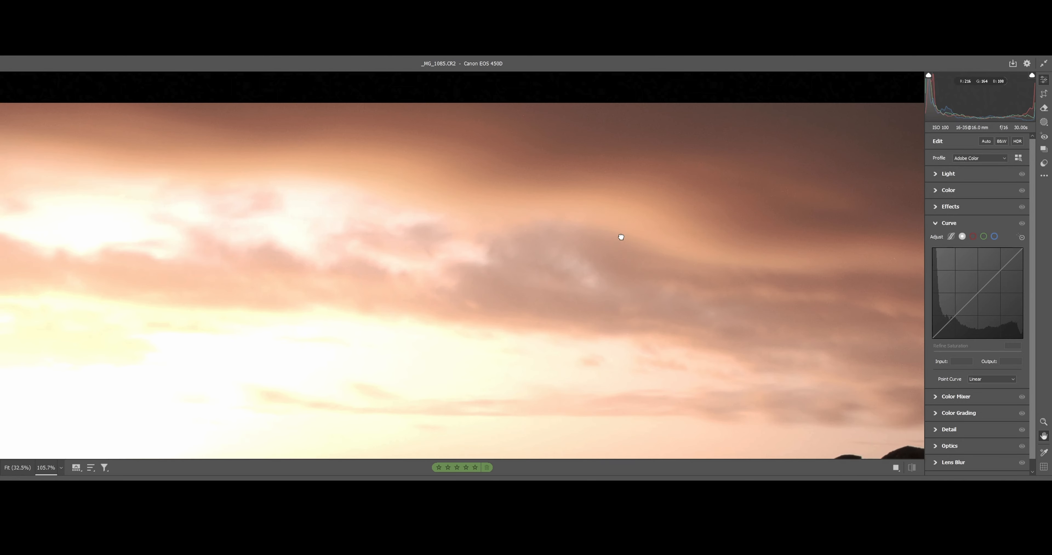
pyautogui.keyDown('alt'); pyautogui.click(604, 246); pyautogui.keyUp('alt')
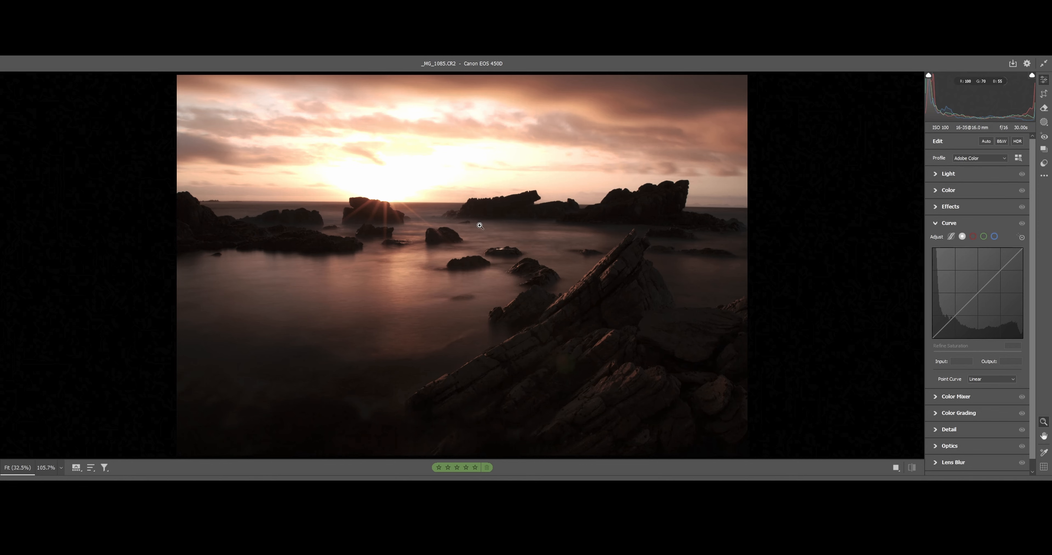
pyautogui.click(463, 224)
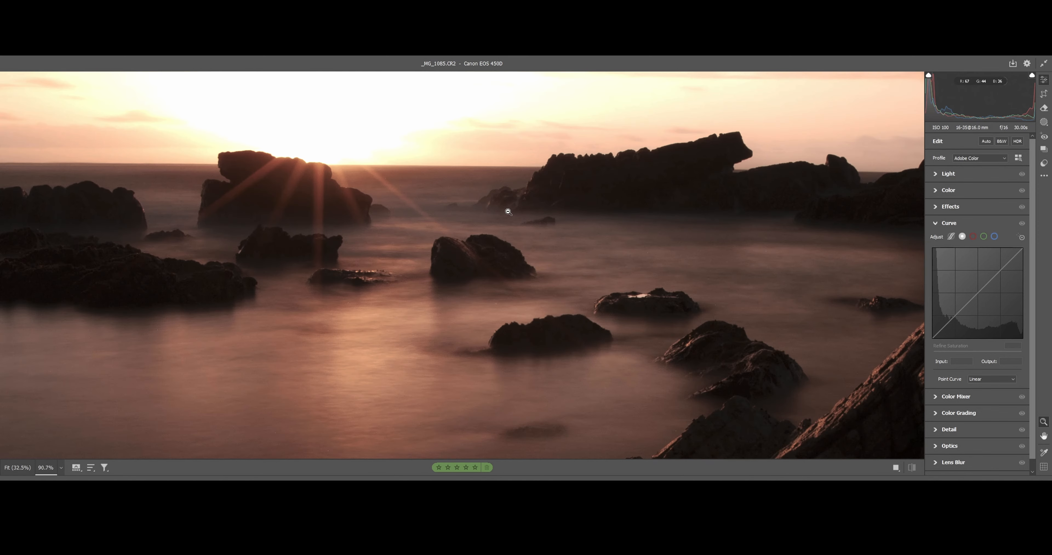
pyautogui.keyDown('alt'); pyautogui.click(508, 212); pyautogui.keyUp('alt')
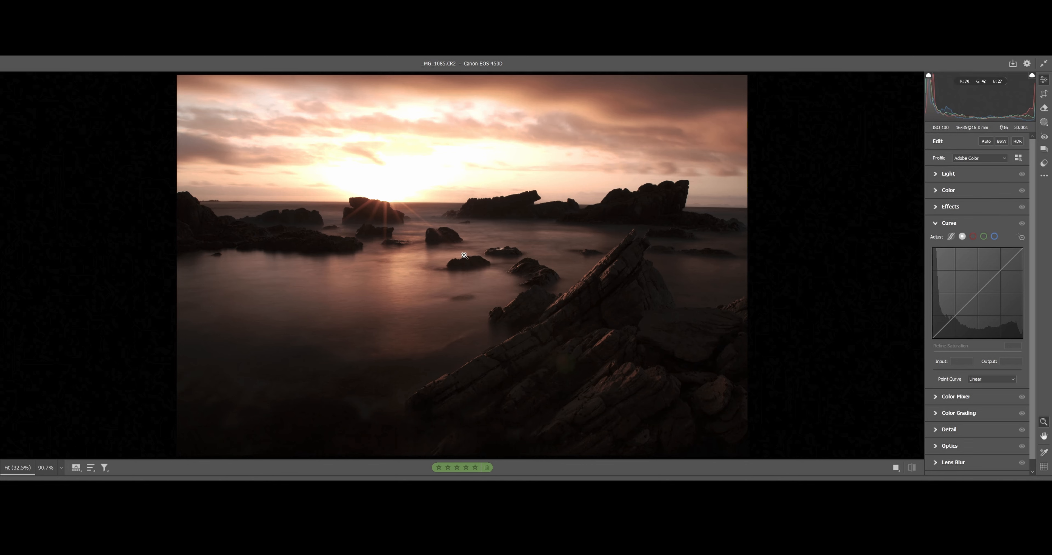
pyautogui.moveTo(377, 274); pyautogui.dragTo(460, 249)
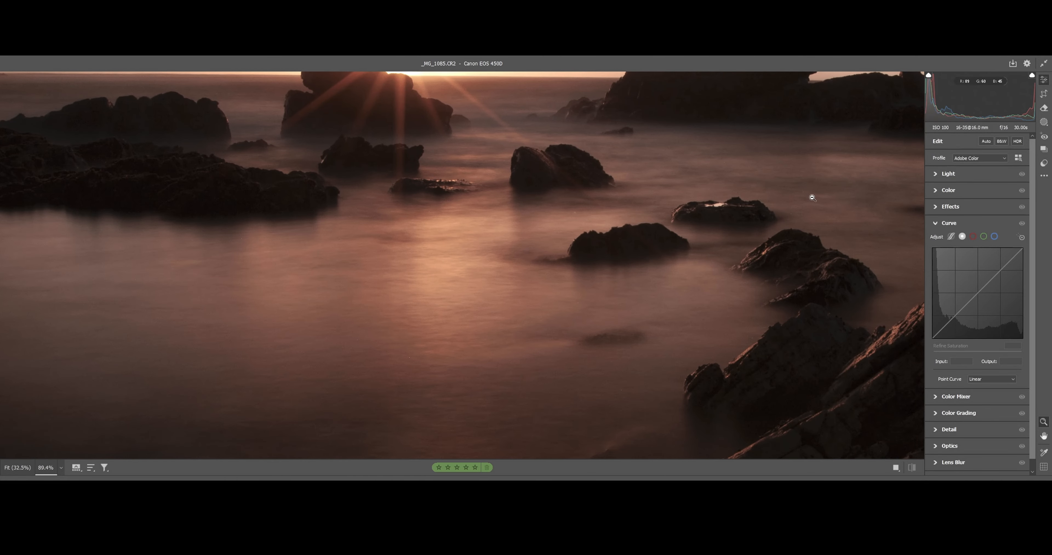
pyautogui.click(792, 231)
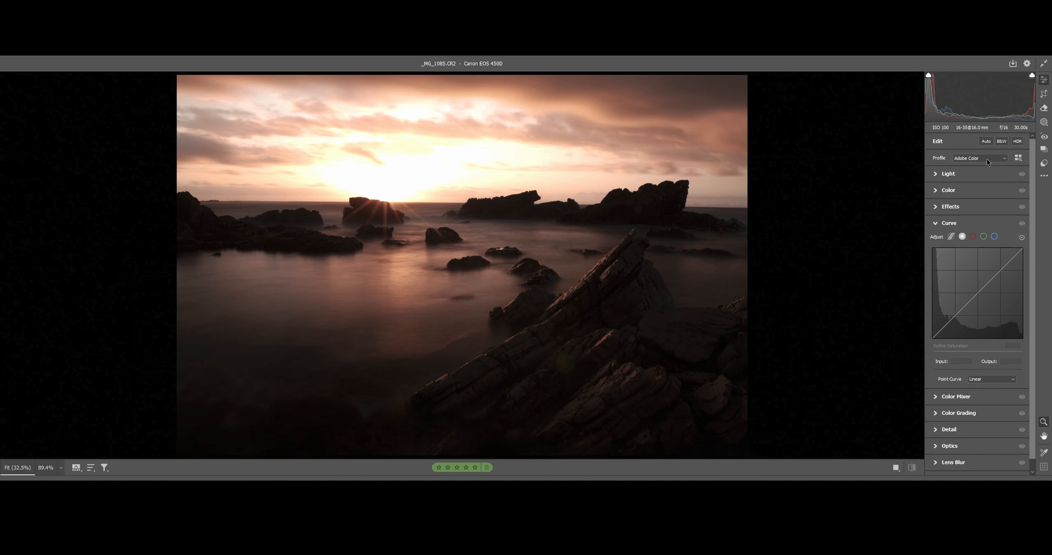
# - Compare the Adobe Color and Adobe Landscape profiles on the photo and apply Adobe Landscape
pyautogui.click(998, 159)
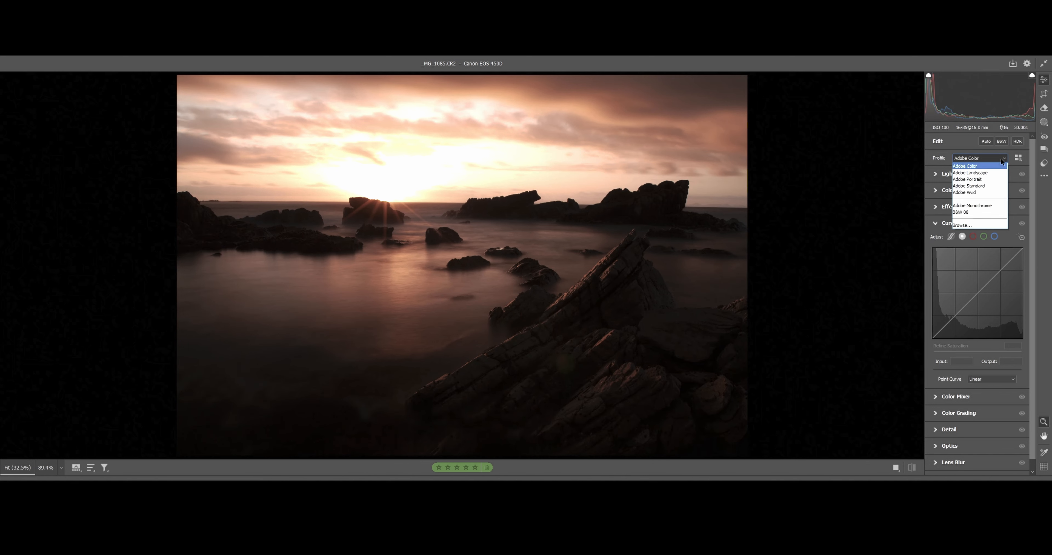
pyautogui.click(966, 174)
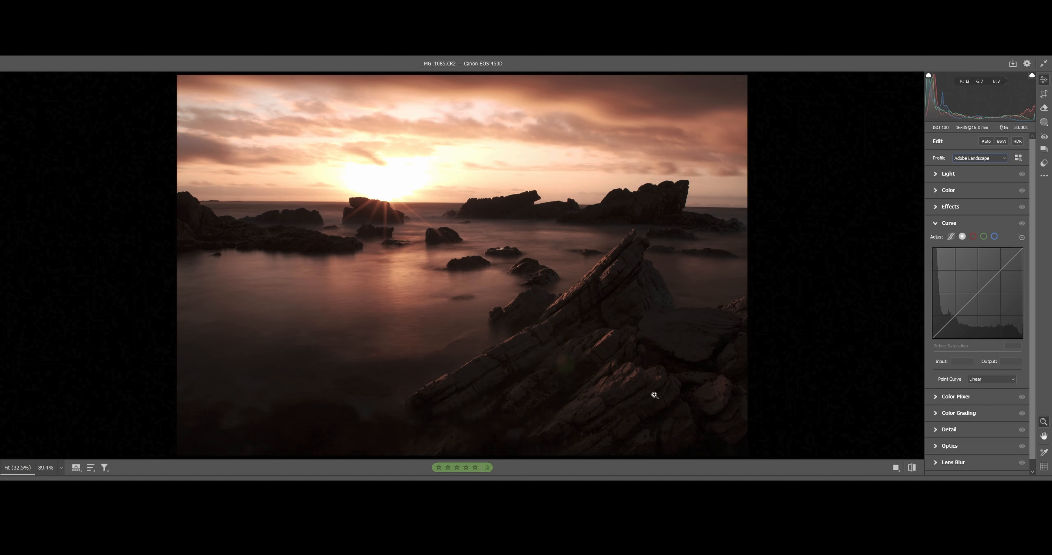
pyautogui.click(984, 159)
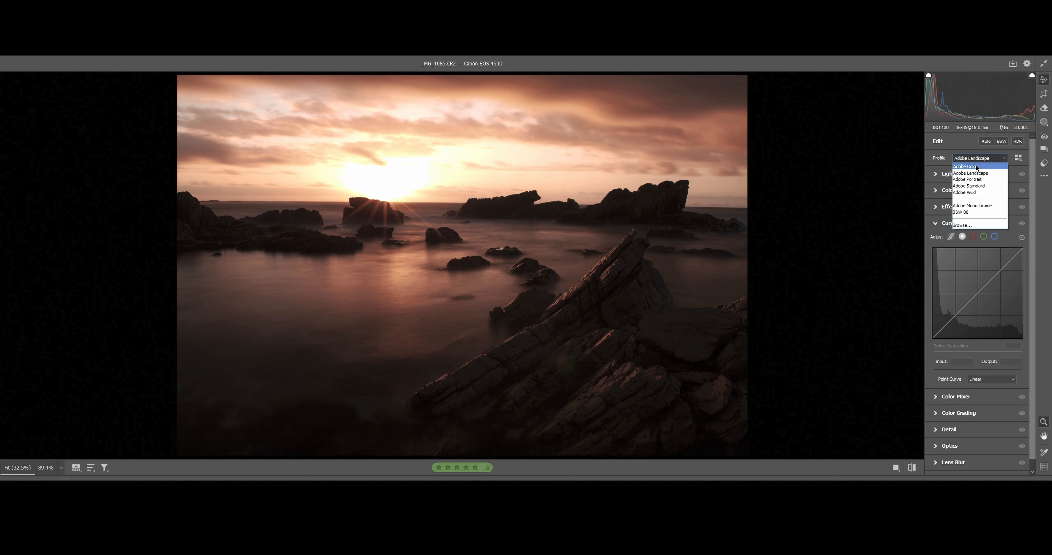
pyautogui.click(976, 166)
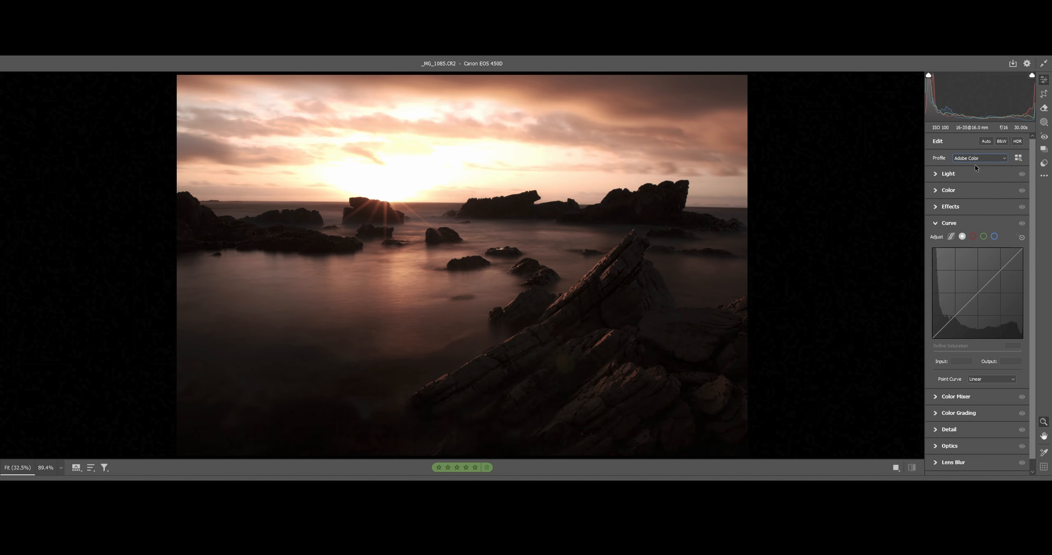
pyautogui.click(973, 158)
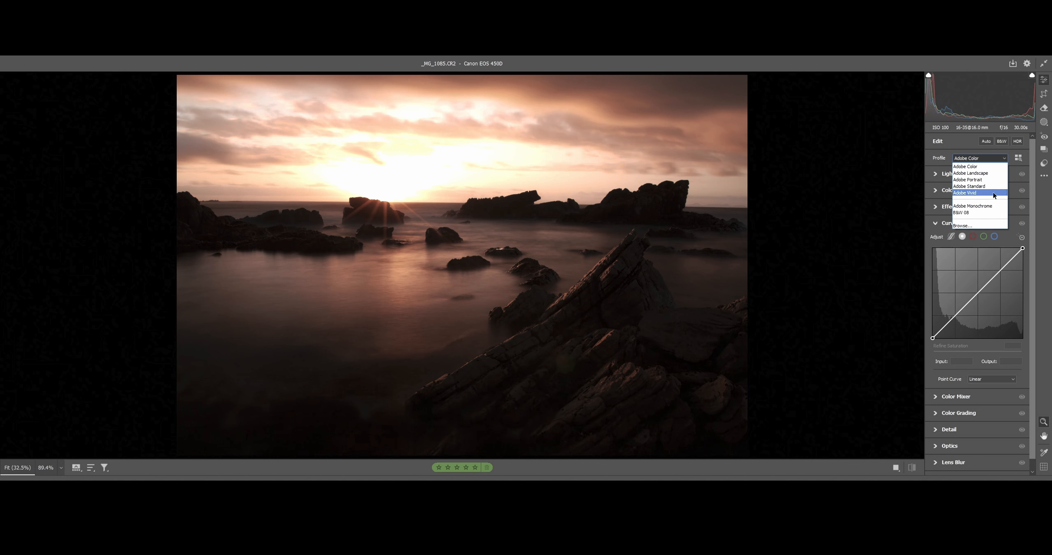
pyautogui.click(995, 173)
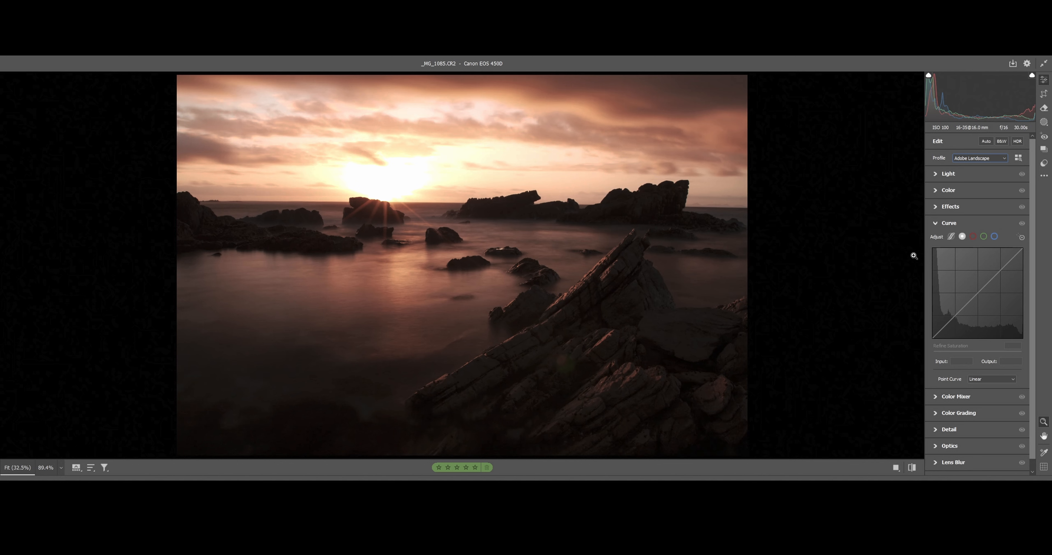
# - Set the photo's exposure to +0.80, contrast to +4 and highlights to -18
pyautogui.click(935, 175)
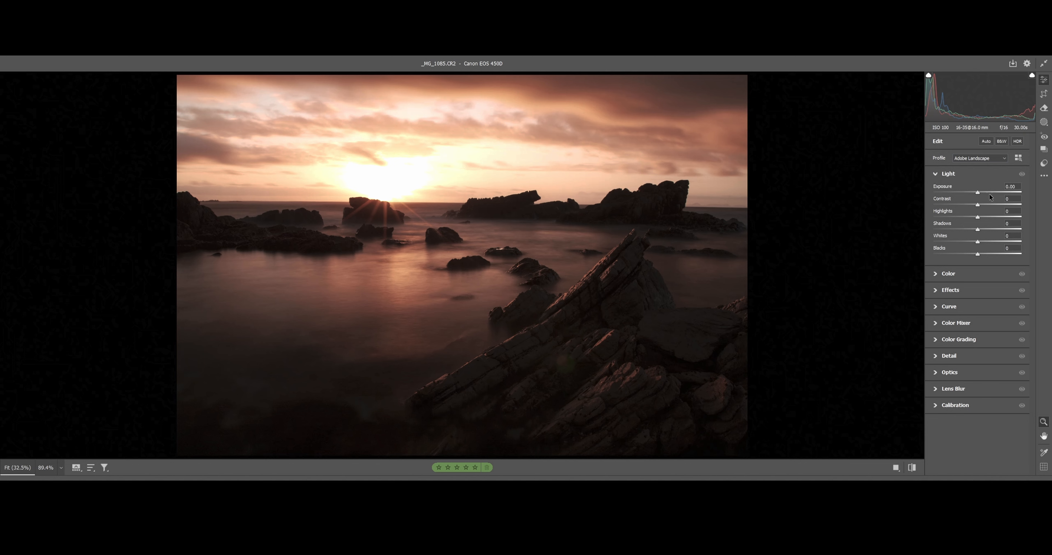
pyautogui.moveTo(978, 191); pyautogui.dragTo(984, 190)
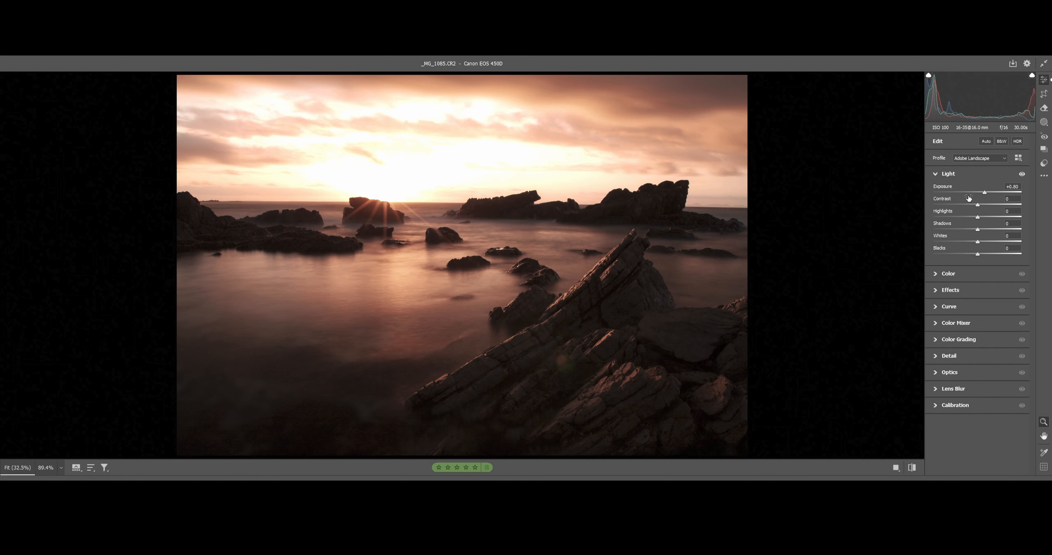
pyautogui.moveTo(635, 352); pyautogui.dragTo(561, 334)
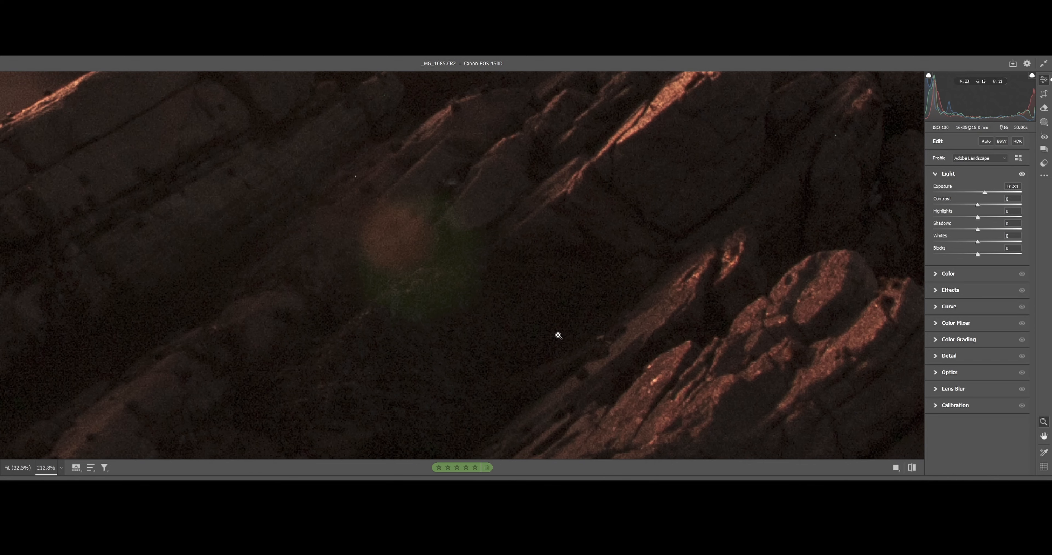
pyautogui.moveTo(544, 272); pyautogui.dragTo(501, 271)
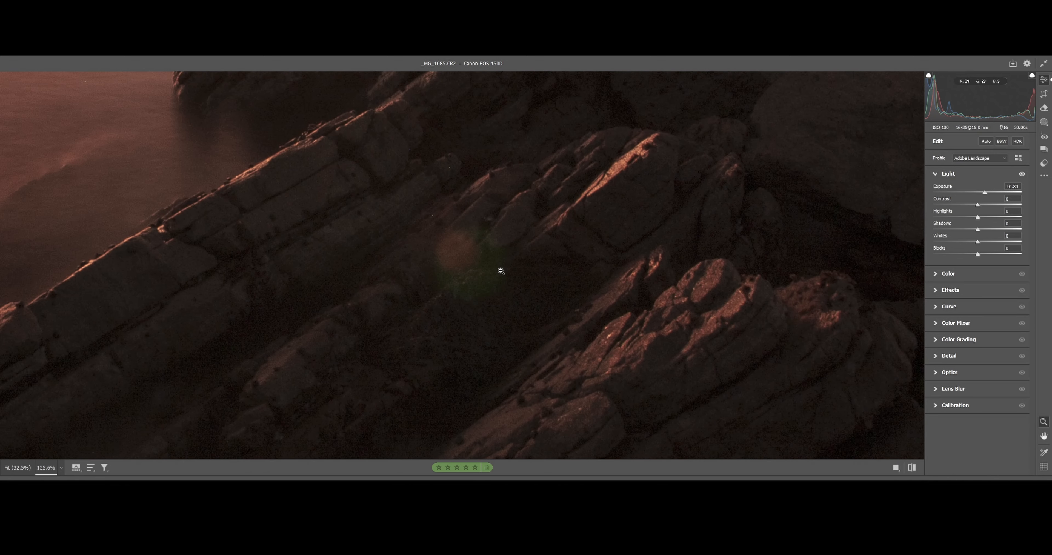
pyautogui.moveTo(666, 265); pyautogui.dragTo(667, 265)
pyautogui.hotkey('ctrl', '0')
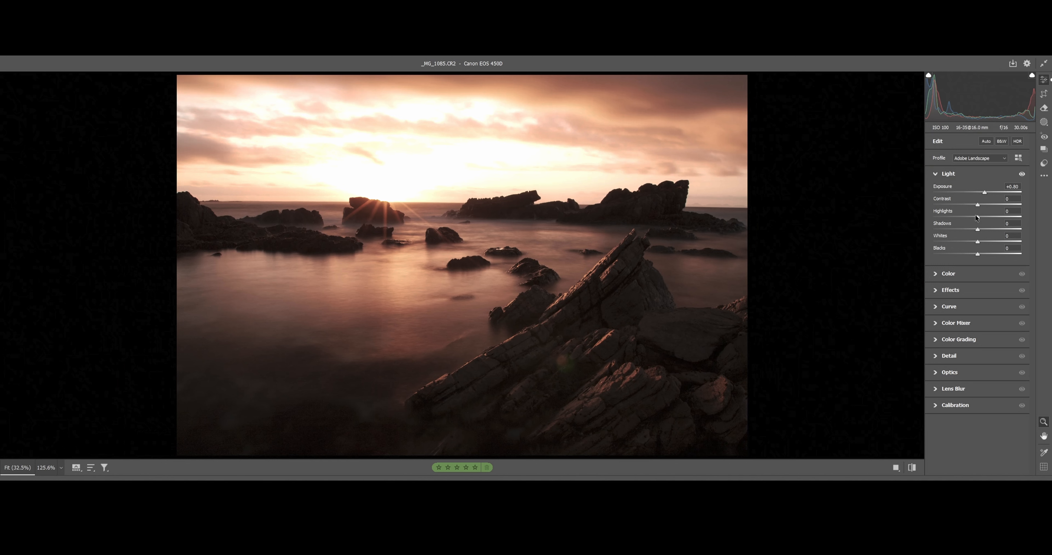
pyautogui.moveTo(982, 205); pyautogui.dragTo(968, 224)
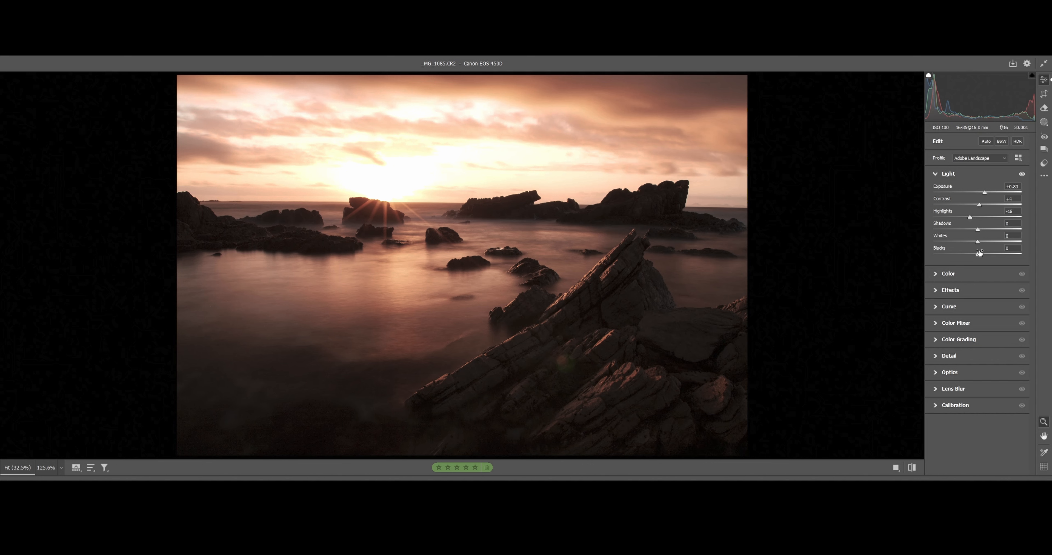
# - Raise the blacks slightly to lift the darkest areas of the foreground rocks and water
pyautogui.moveTo(977, 254)
pyautogui.mouseDown()
pyautogui.moveTo(1001, 251)
pyautogui.moveTo(983, 253)
pyautogui.mouseUp()
pyautogui.moveTo(983, 250); pyautogui.dragTo(1028, 252)
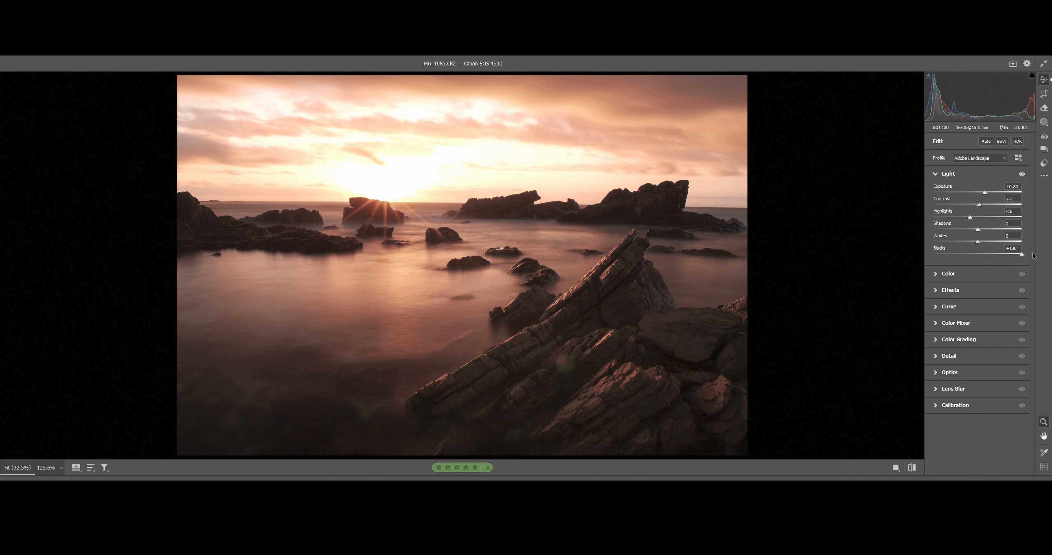
pyautogui.moveTo(1032, 255); pyautogui.dragTo(993, 253)
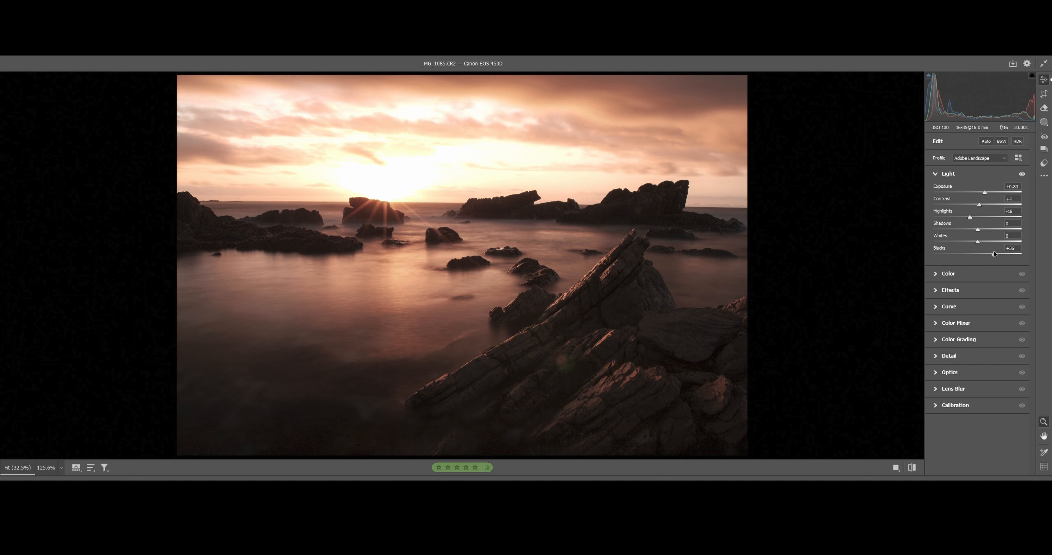
pyautogui.moveTo(994, 250); pyautogui.dragTo(986, 249)
# - Set the photo's white balance temperature to 5000
pyautogui.click(941, 274)
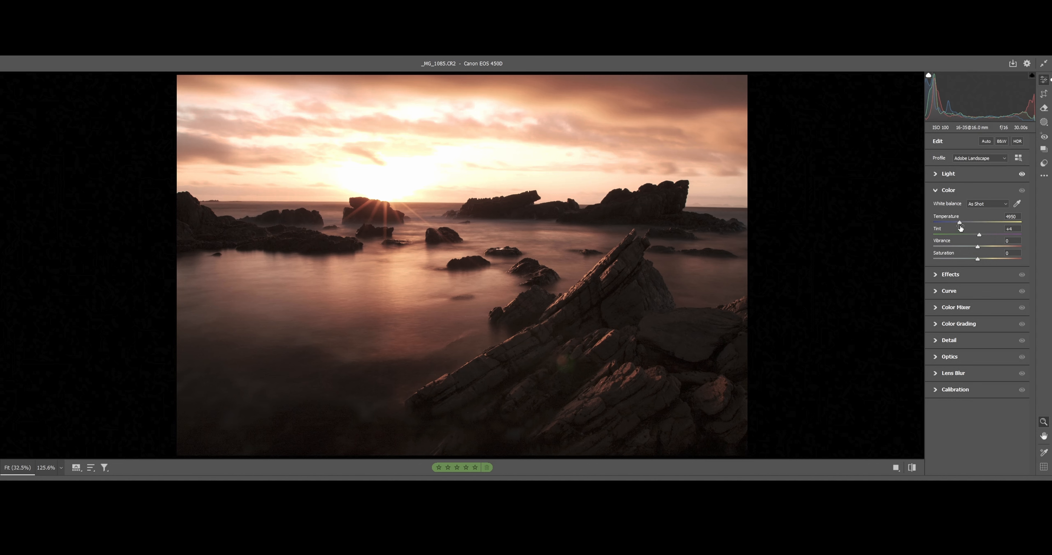
pyautogui.click(1010, 216)
pyautogui.write('5500')
pyautogui.moveTo(964, 222)
pyautogui.mouseDown()
pyautogui.moveTo(935, 224)
pyautogui.moveTo(1011, 223)
pyautogui.moveTo(969, 219)
pyautogui.mouseUp()
pyautogui.moveTo(968, 219); pyautogui.dragTo(960, 219)
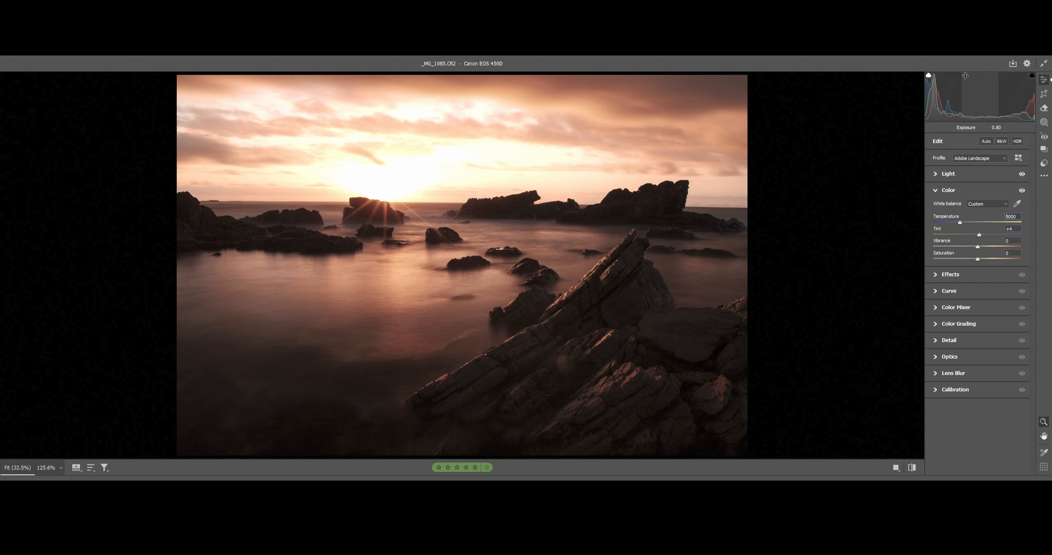
# - Examine the shadow clipping warning at close range in the darkest gaps between the foreground rocks
pyautogui.click(929, 77)
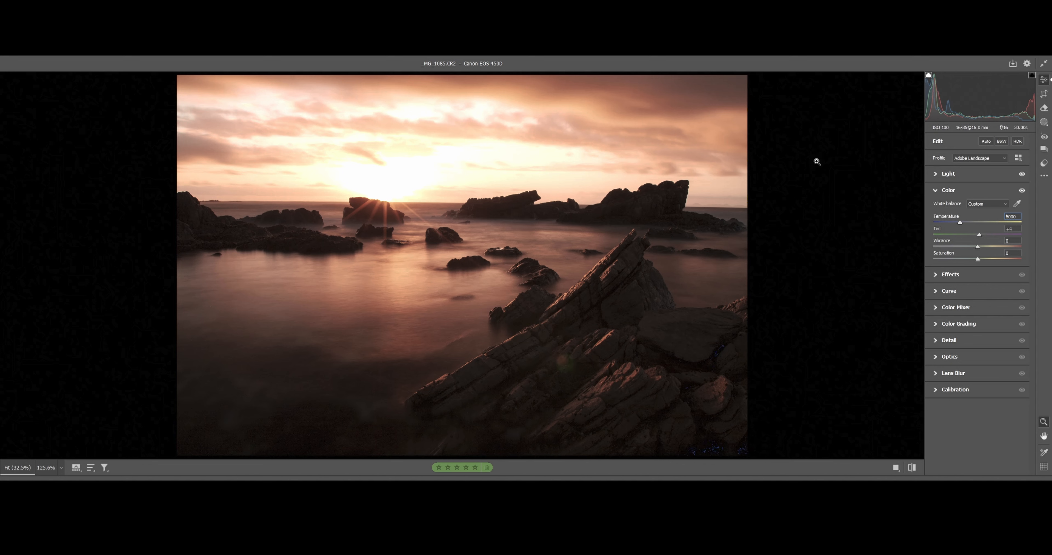
pyautogui.moveTo(707, 383); pyautogui.dragTo(917, 313)
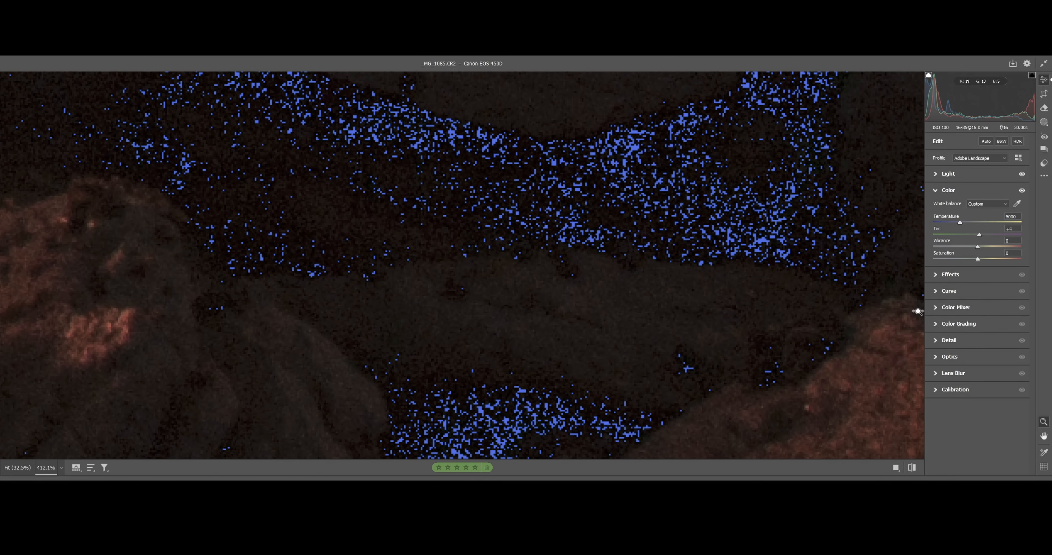
pyautogui.click(928, 75)
pyautogui.click(928, 75)
pyautogui.click(929, 76)
pyautogui.click(928, 76)
pyautogui.click(929, 76)
pyautogui.click(929, 76)
pyautogui.click(929, 76)
pyautogui.click(928, 76)
pyautogui.click(928, 75)
pyautogui.click(929, 76)
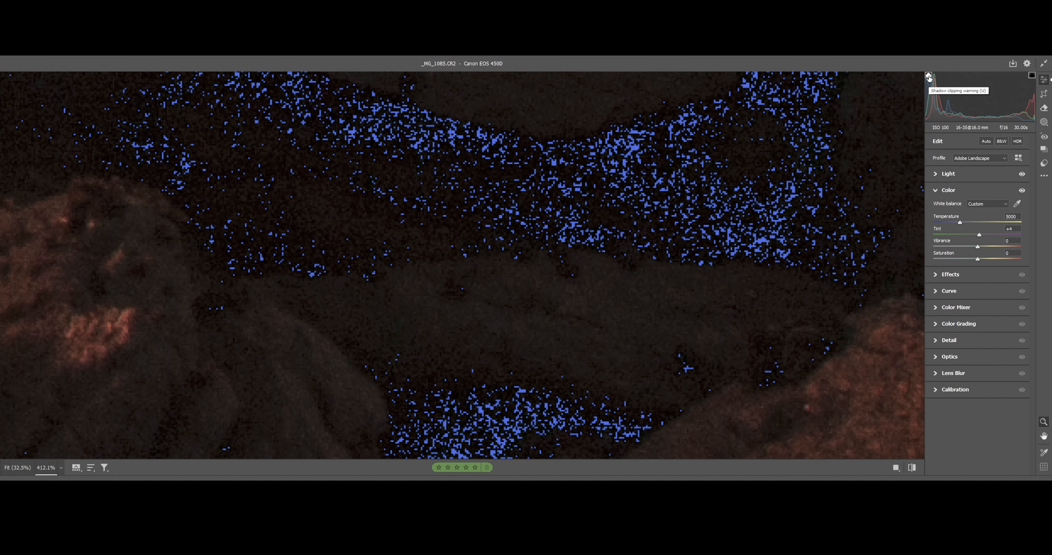
pyautogui.click(928, 75)
pyautogui.click(929, 76)
# - Raise the blacks slightly to clear the shadow clipping among the foreground rocks
pyautogui.click(854, 135)
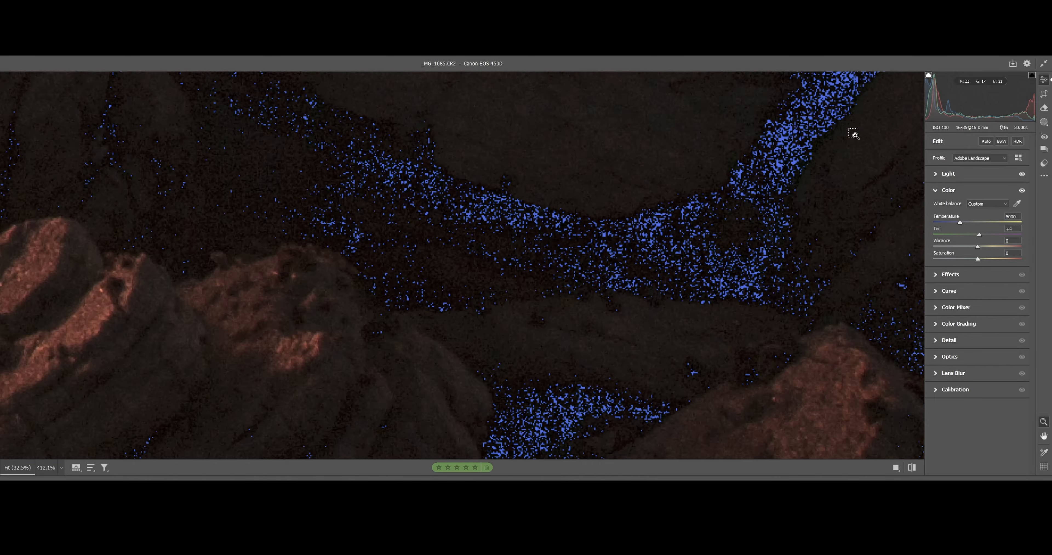
pyautogui.click(951, 176)
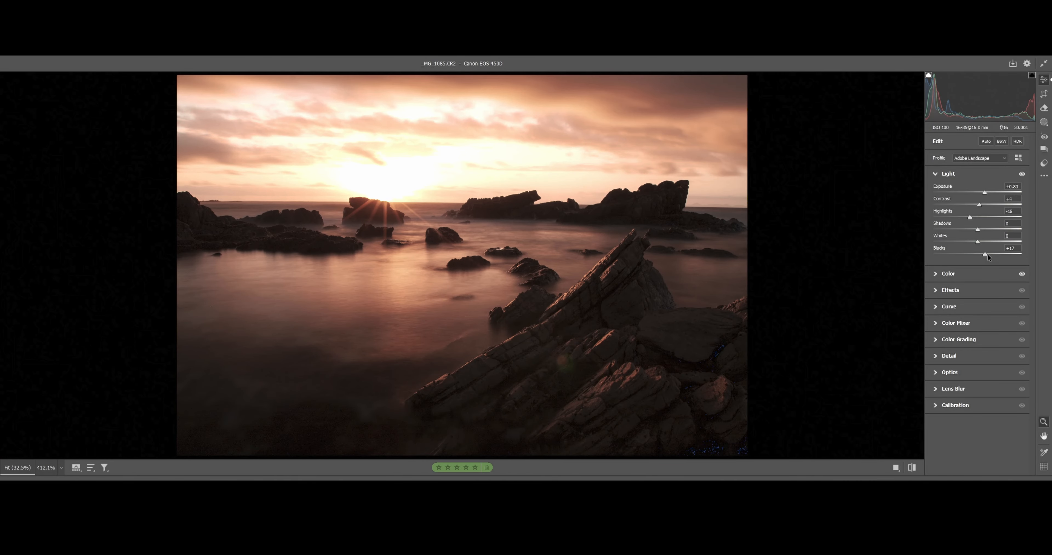
pyautogui.moveTo(986, 254); pyautogui.dragTo(988, 253)
# - Raise the photo's vibrance to about +10 while watching for highlight clipping, and fine-tune the saturation
pyautogui.click(947, 278)
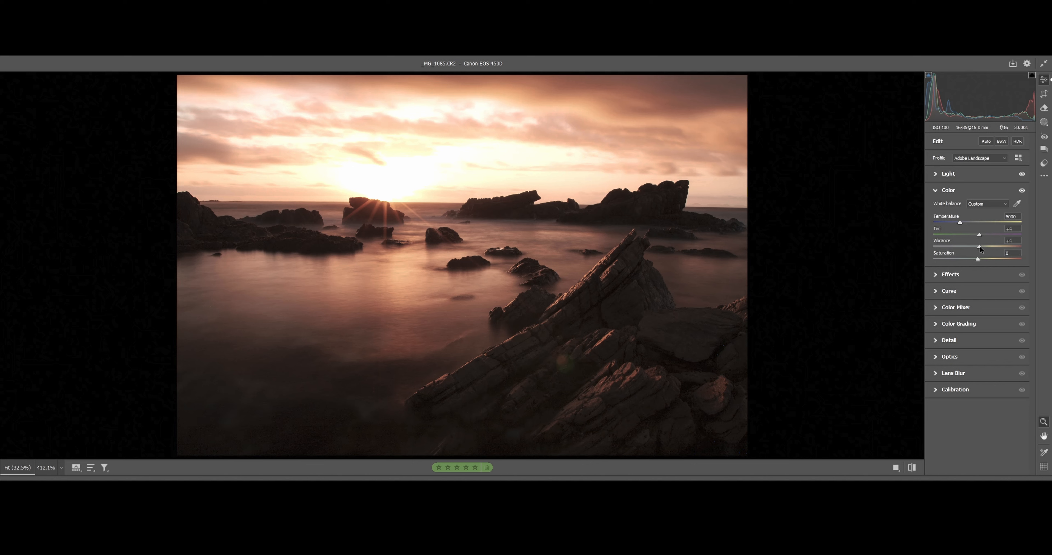
pyautogui.moveTo(981, 247); pyautogui.dragTo(997, 244)
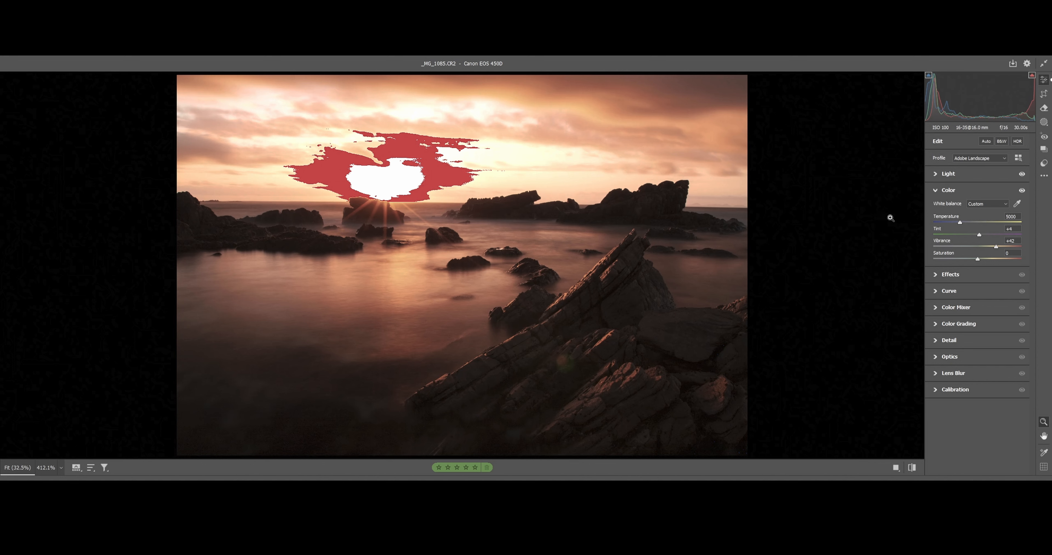
pyautogui.moveTo(996, 246); pyautogui.dragTo(990, 245)
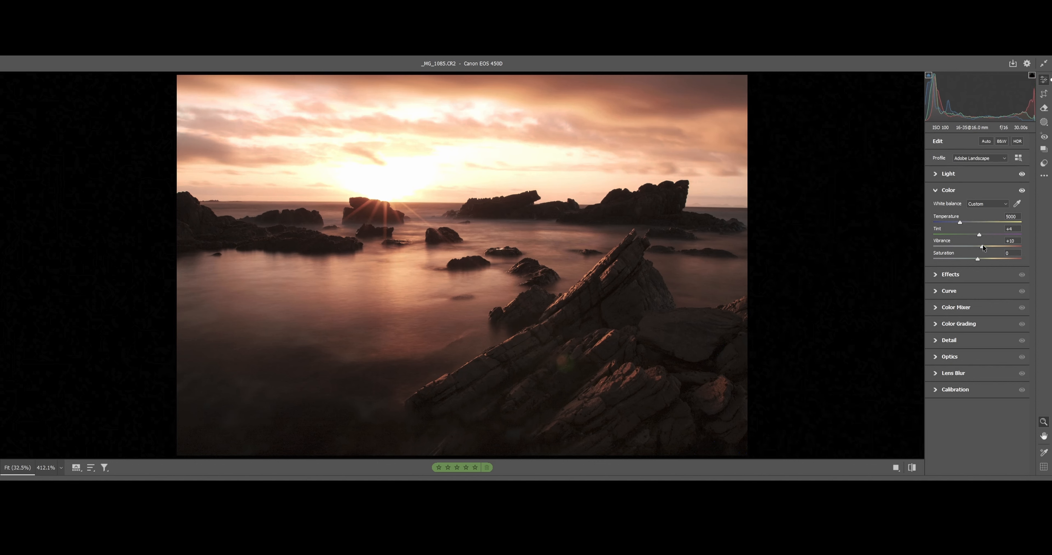
pyautogui.moveTo(981, 246); pyautogui.dragTo(983, 246)
pyautogui.moveTo(985, 246); pyautogui.dragTo(983, 246)
pyautogui.moveTo(978, 258); pyautogui.dragTo(990, 258)
pyautogui.moveTo(979, 258)
pyautogui.mouseDown()
pyautogui.moveTo(990, 259)
pyautogui.moveTo(961, 256)
pyautogui.moveTo(978, 259)
pyautogui.mouseUp()
# - Set the photo's clarity to +12 and dehaze to -8
pyautogui.click(938, 274)
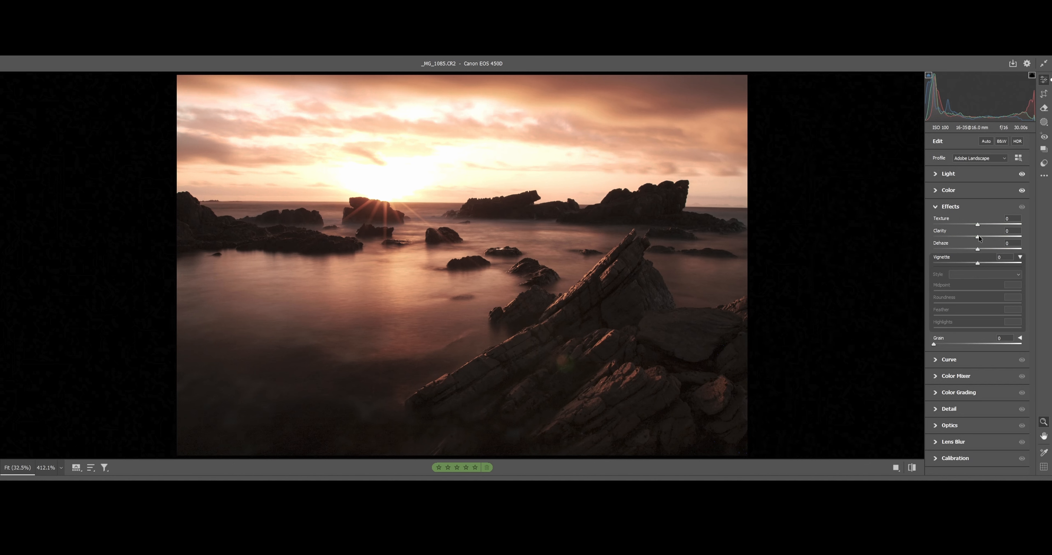
pyautogui.moveTo(977, 236); pyautogui.dragTo(984, 236)
pyautogui.moveTo(982, 237)
pyautogui.mouseDown()
pyautogui.moveTo(1011, 241)
pyautogui.moveTo(982, 244)
pyautogui.mouseUp()
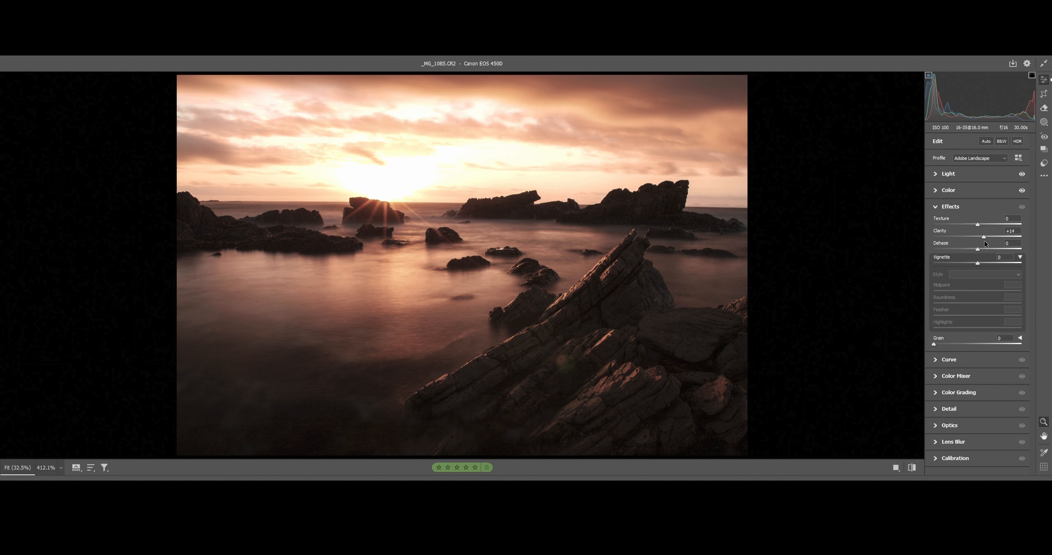
pyautogui.moveTo(985, 243); pyautogui.dragTo(983, 243)
pyautogui.moveTo(979, 250); pyautogui.dragTo(975, 229)
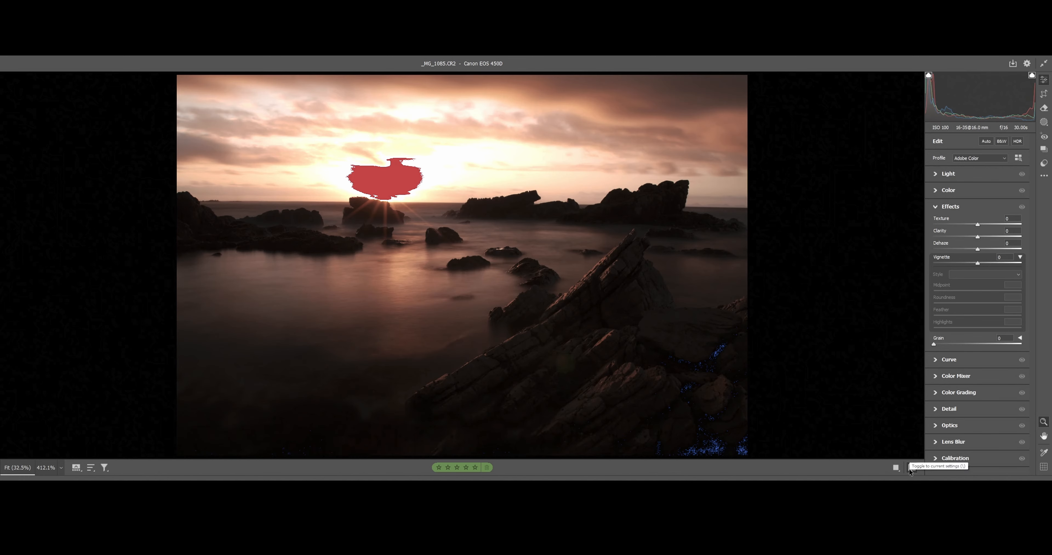
# - Compare the photo's default settings with the current edit, ending on the current edit
pyautogui.click(911, 467)
pyautogui.click(913, 469)
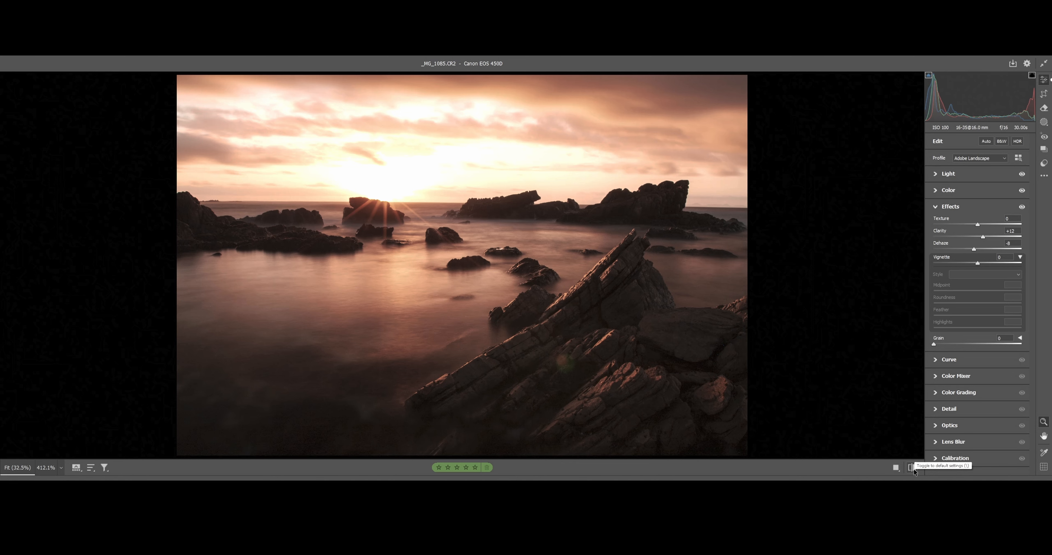
pyautogui.click(913, 469)
pyautogui.click(913, 469)
pyautogui.click(911, 468)
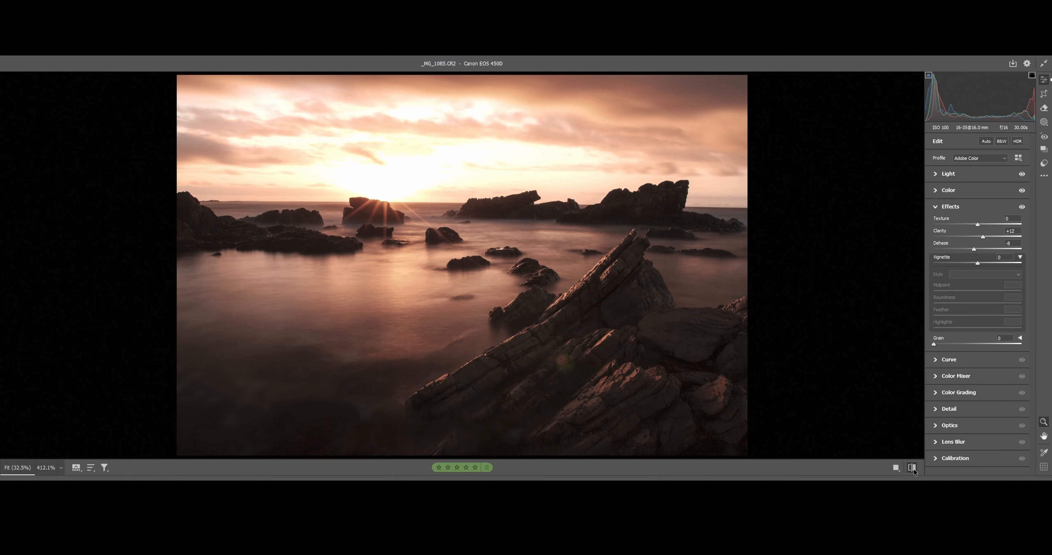
pyautogui.click(914, 469)
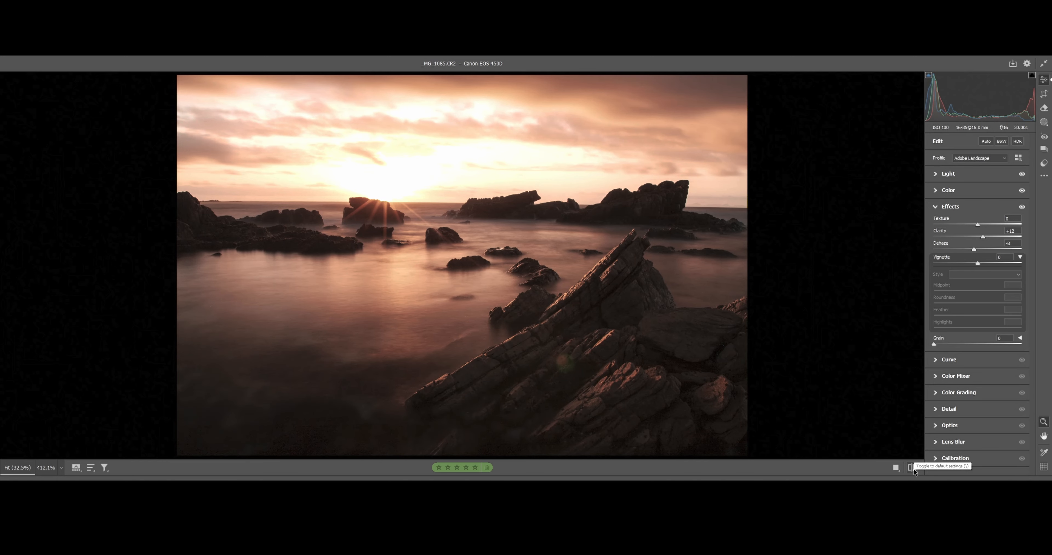
pyautogui.click(914, 469)
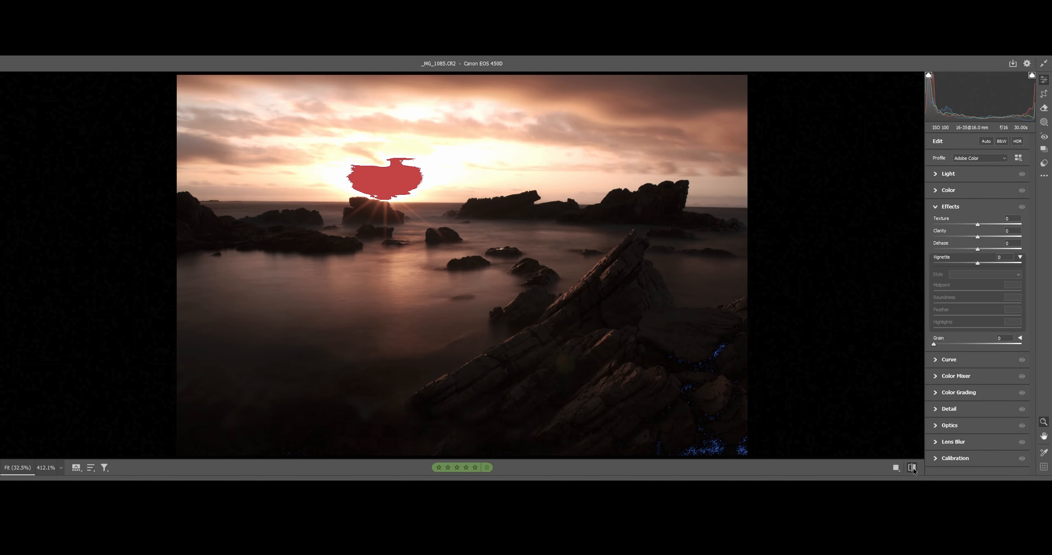
pyautogui.click(914, 469)
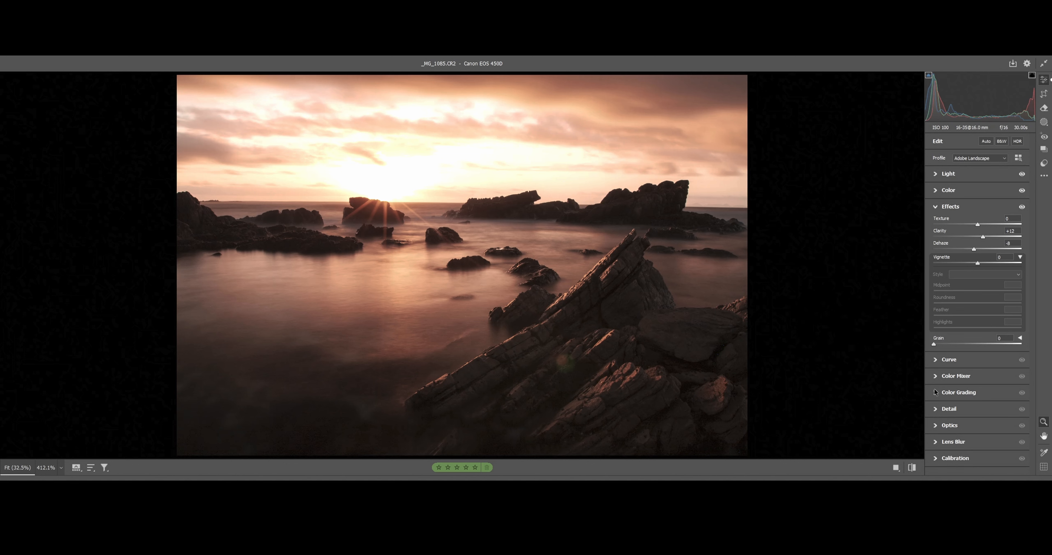
# - Brighten the upper tones with a point on the tone curve at input 193, output 204
pyautogui.click(938, 360)
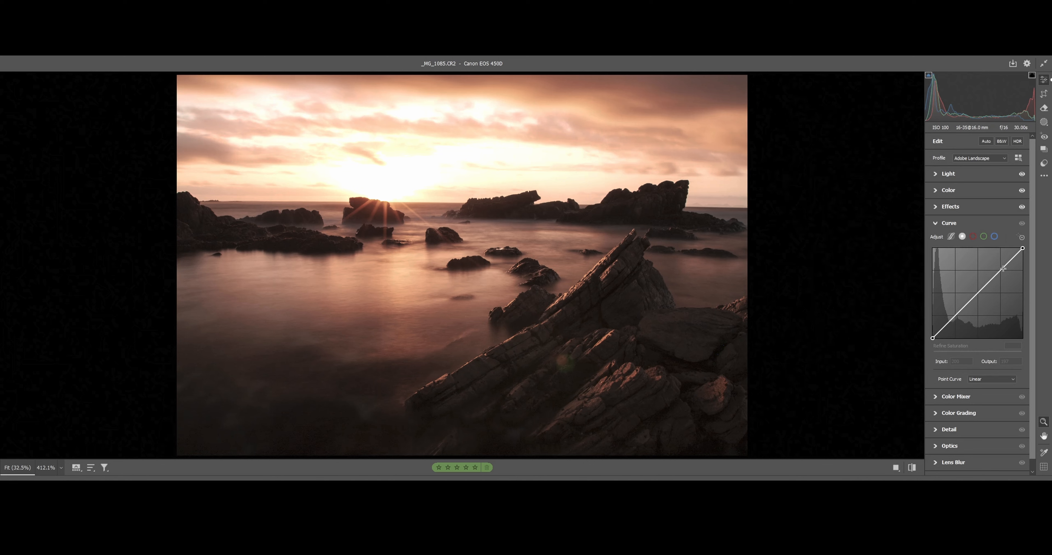
pyautogui.moveTo(1003, 268); pyautogui.dragTo(1000, 266)
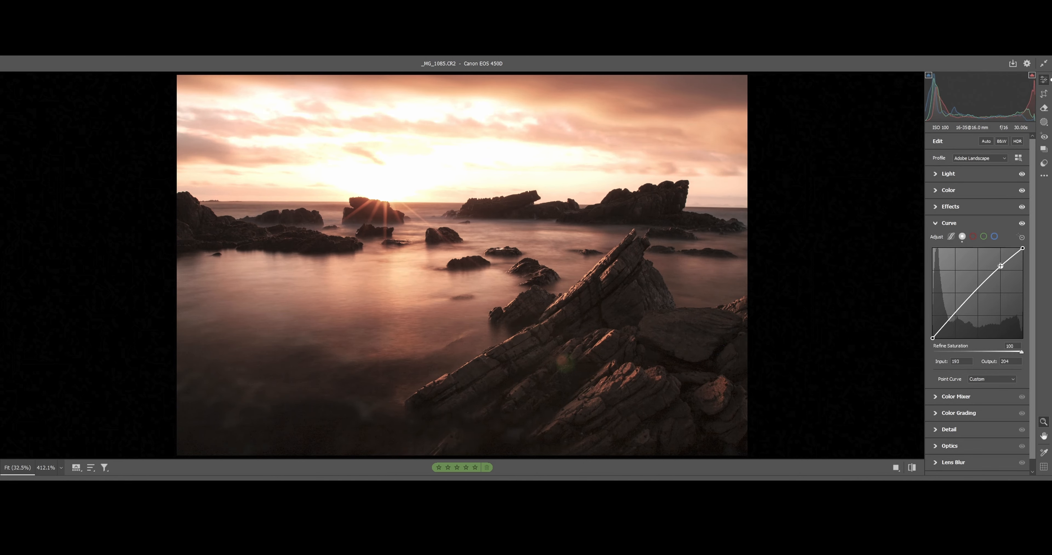
# - Raise the oranges' saturation slightly in the HSL color mixer and set their luminance to +1
pyautogui.click(955, 396)
pyautogui.click(962, 280)
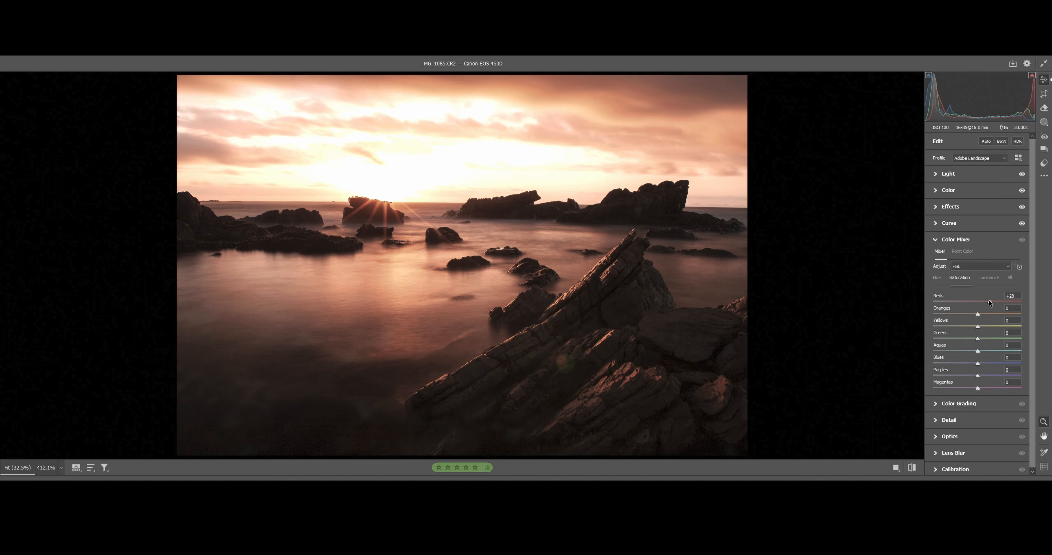
pyautogui.moveTo(959, 300); pyautogui.dragTo(1007, 300)
pyautogui.doubleClick(974, 300)
pyautogui.moveTo(977, 314)
pyautogui.mouseDown()
pyautogui.moveTo(1003, 314)
pyautogui.moveTo(947, 319)
pyautogui.moveTo(980, 320)
pyautogui.mouseUp()
pyautogui.click(987, 278)
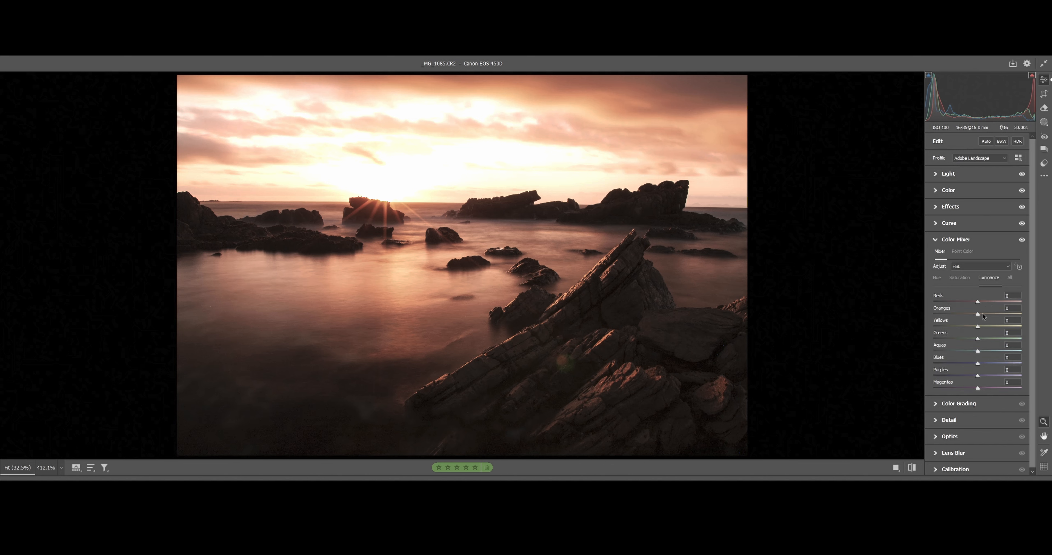
pyautogui.moveTo(979, 315); pyautogui.dragTo(980, 314)
# - Set manual noise reduction to luminance 25 and color 39, checking the dark foreground rocks at close range
pyautogui.scroll(-1, 944, 408)
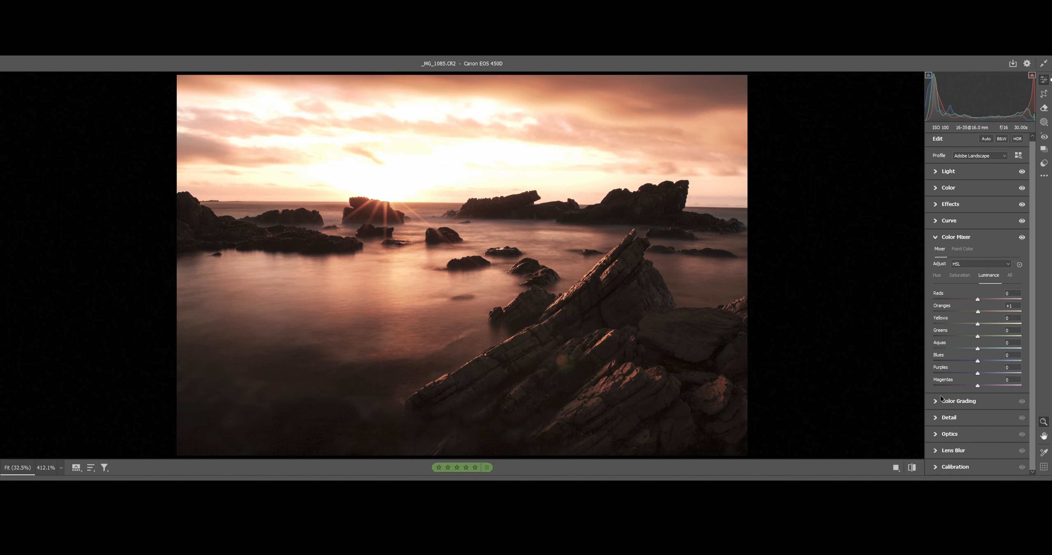
pyautogui.click(936, 416)
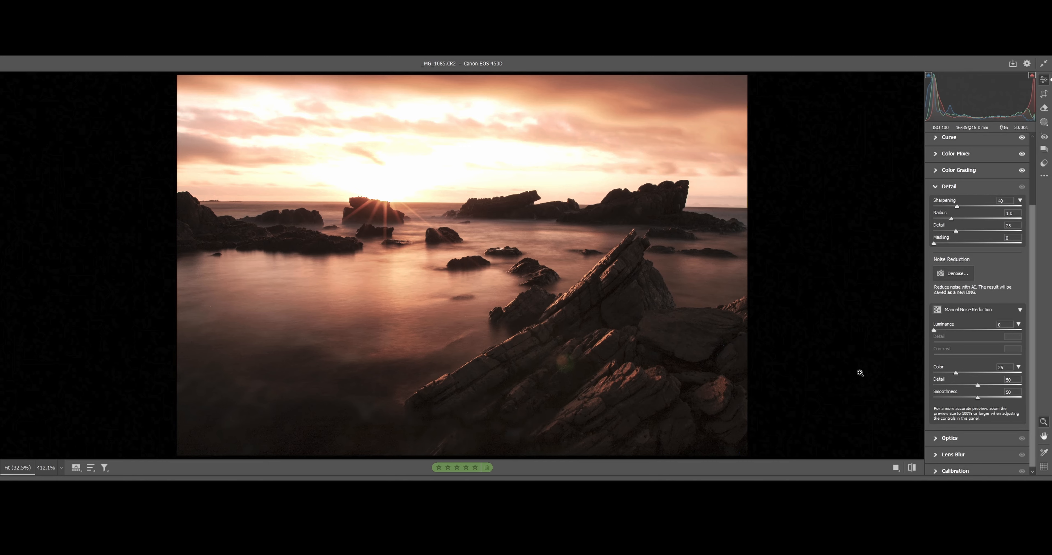
pyautogui.moveTo(628, 370); pyautogui.dragTo(803, 340)
pyautogui.moveTo(788, 303); pyautogui.dragTo(531, 354)
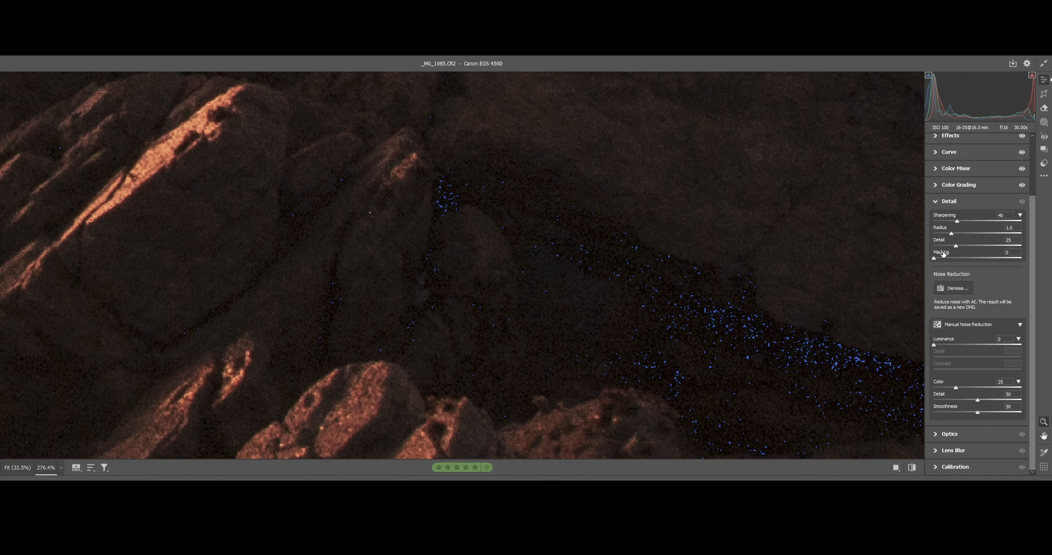
pyautogui.moveTo(937, 344); pyautogui.dragTo(960, 348)
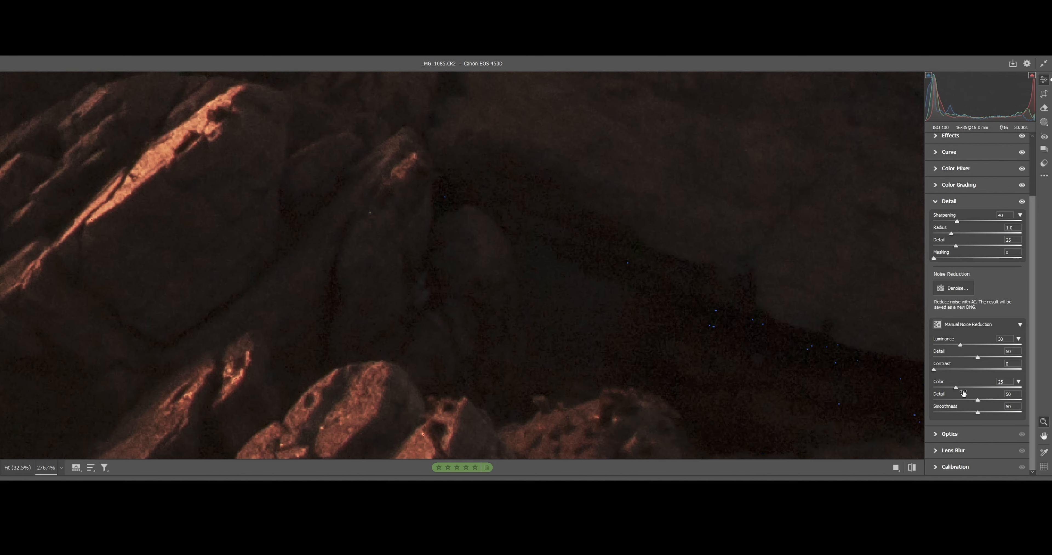
pyautogui.moveTo(972, 390); pyautogui.dragTo(968, 391)
pyautogui.moveTo(998, 343); pyautogui.dragTo(956, 346)
pyautogui.moveTo(230, 203); pyautogui.dragTo(493, 347)
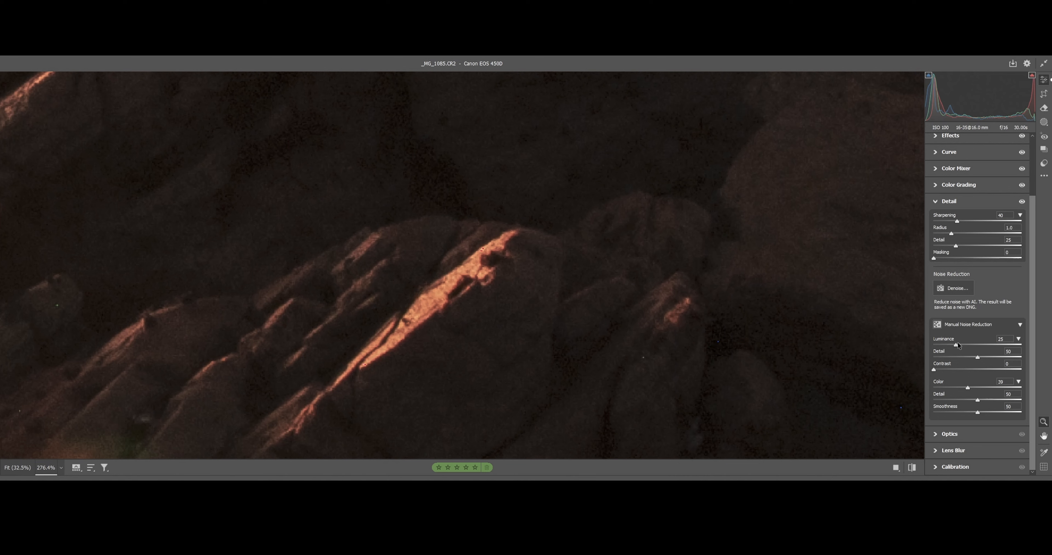
pyautogui.hotkey('ctrl', '0')
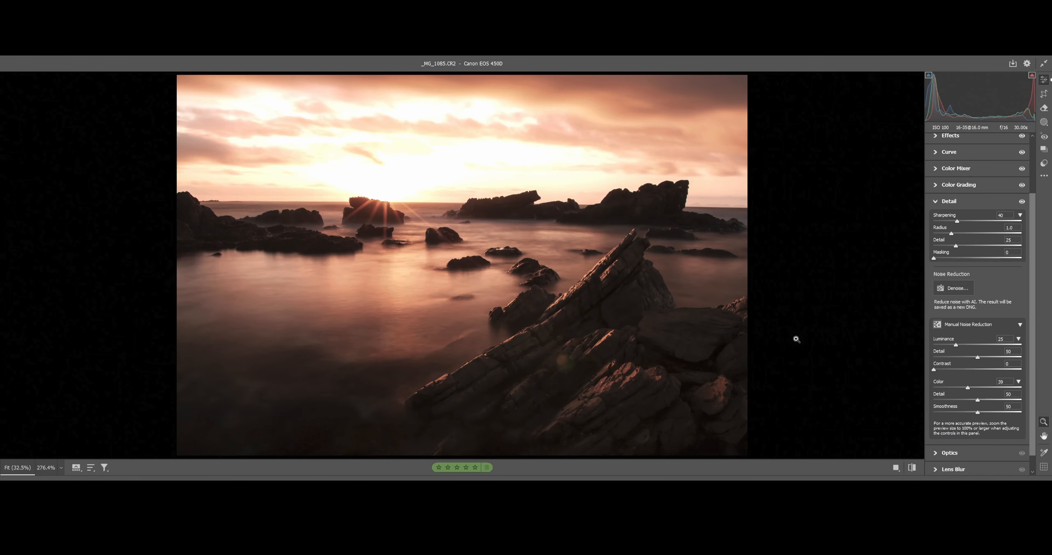
pyautogui.moveTo(686, 347); pyautogui.dragTo(846, 317)
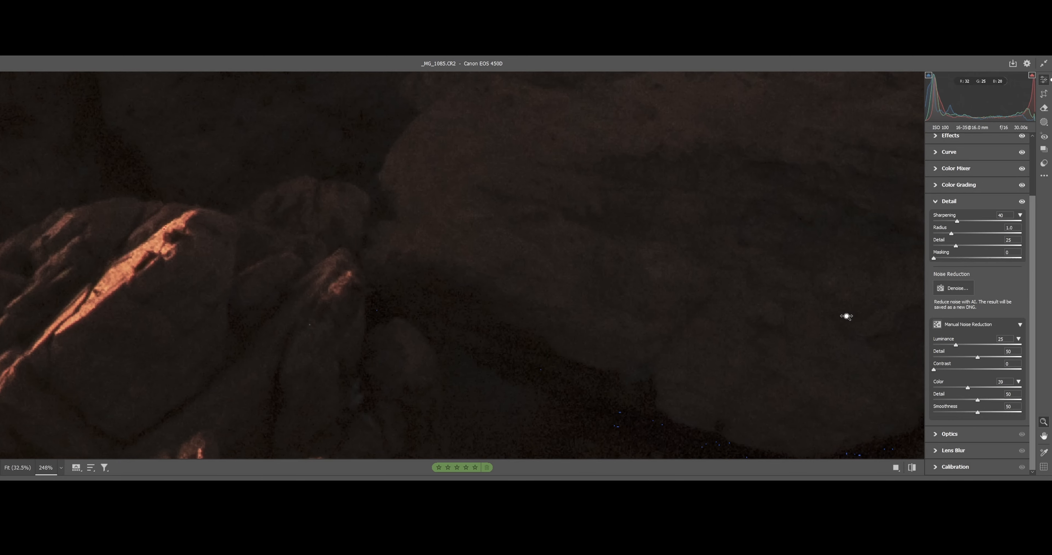
pyautogui.click(809, 322)
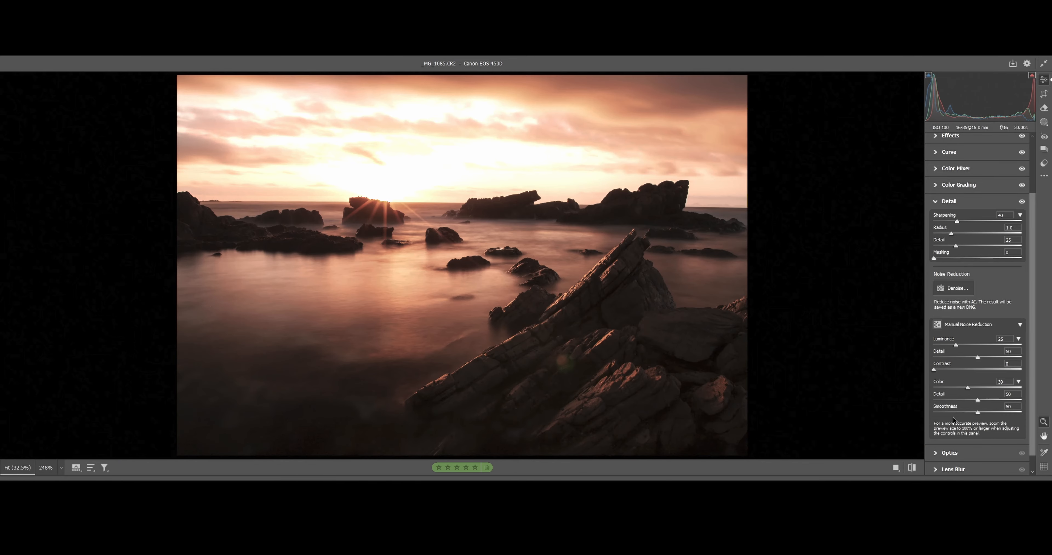
# - Enable chromatic aberration removal and check the edges of the horizon rocks against the sky for fringing
pyautogui.scroll(-2, 1035, 391)
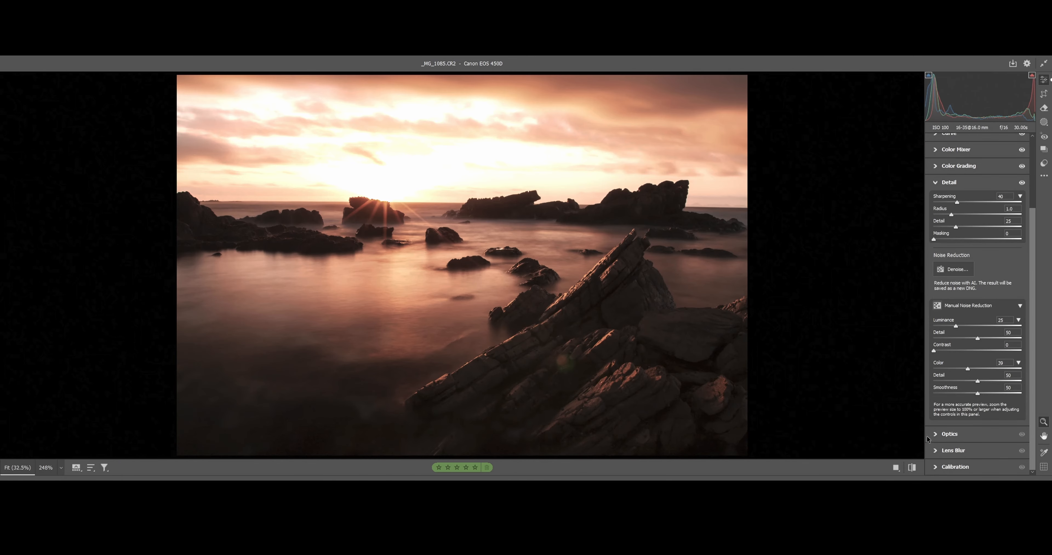
pyautogui.click(938, 435)
pyautogui.click(938, 205)
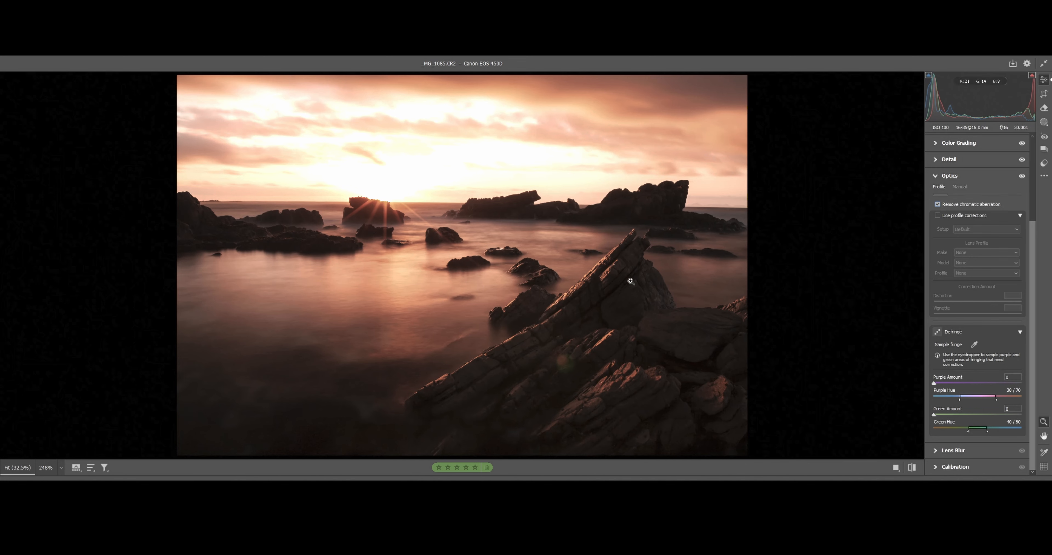
pyautogui.click(642, 206)
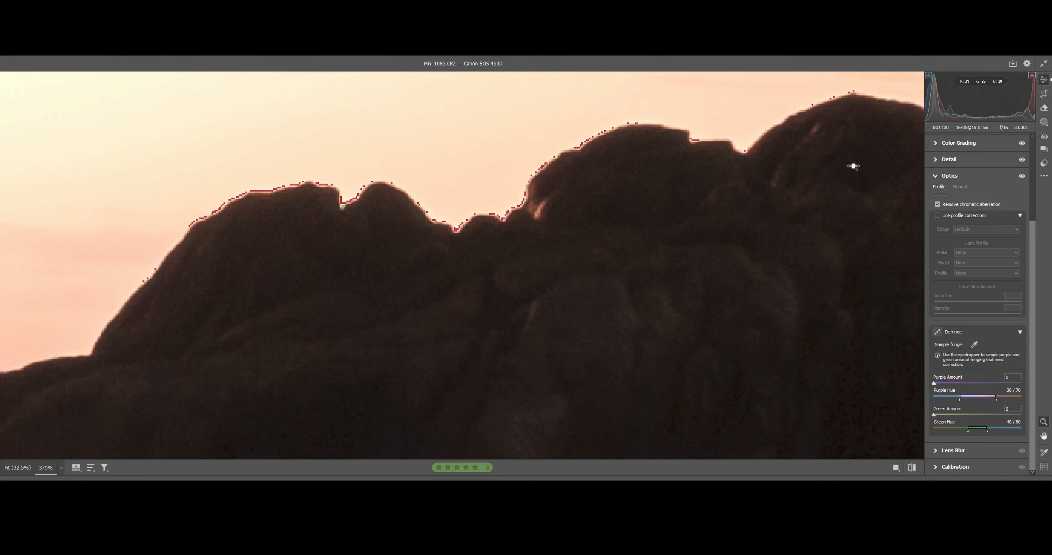
pyautogui.press('h')
pyautogui.moveTo(796, 165); pyautogui.dragTo(528, 251)
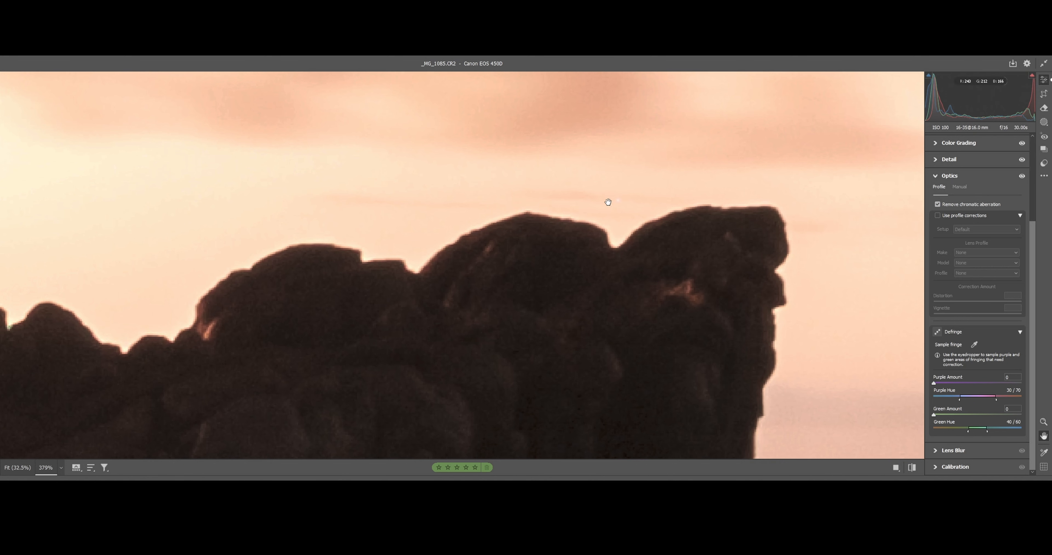
pyautogui.moveTo(603, 203); pyautogui.dragTo(506, 210)
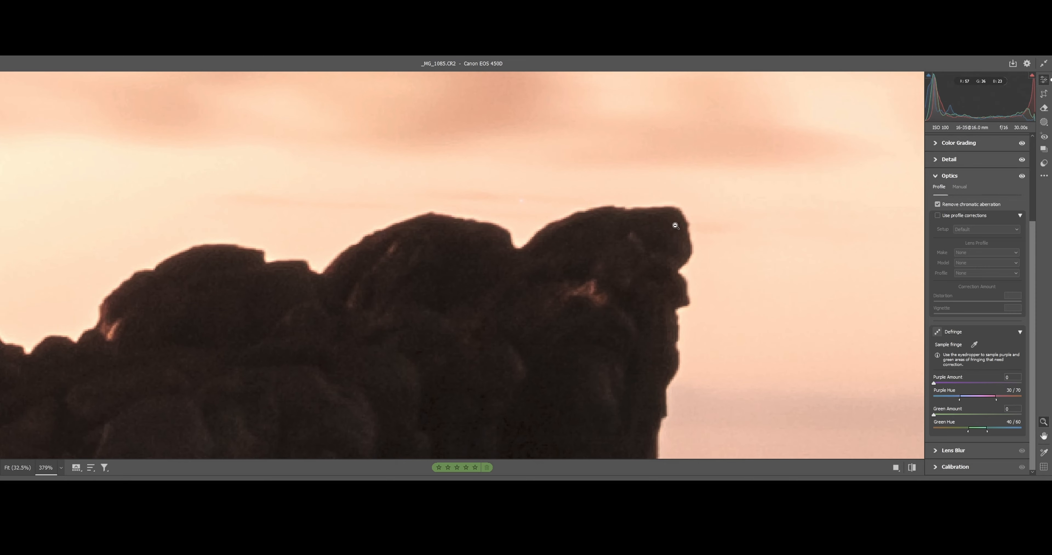
# - Inspect the edges of the rocks along the horizon at high magnification with chromatic aberration removal switched off
pyautogui.click(650, 376)
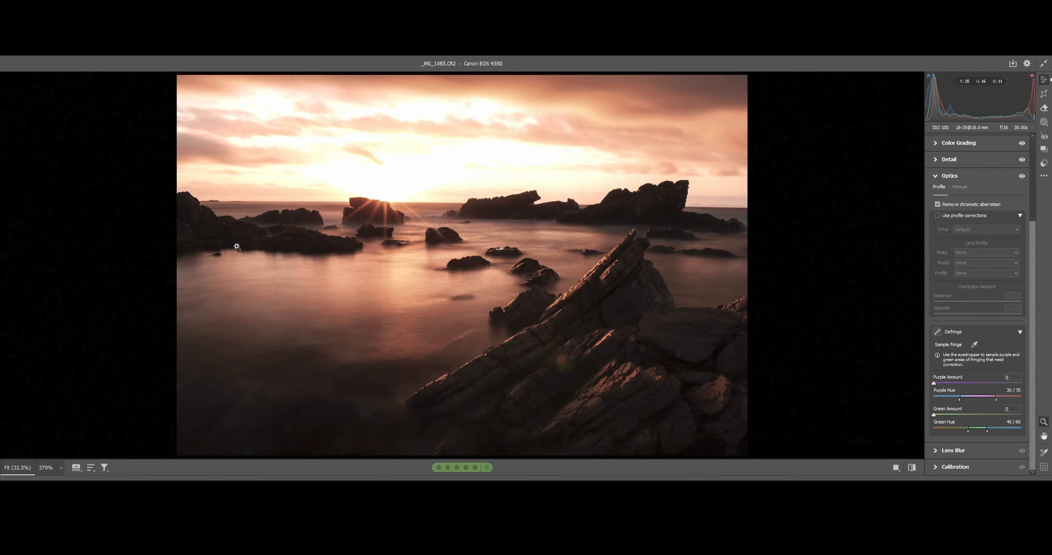
pyautogui.moveTo(191, 194); pyautogui.dragTo(606, 202)
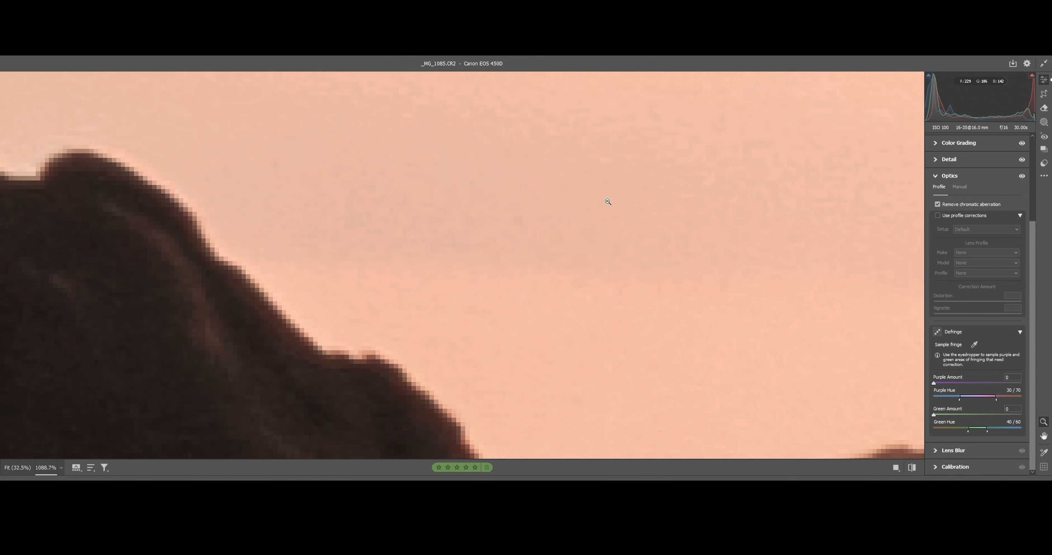
pyautogui.click(938, 205)
pyautogui.press('space')
pyautogui.moveTo(235, 237); pyautogui.dragTo(330, 203)
pyautogui.moveTo(667, 378); pyautogui.dragTo(382, 245)
pyautogui.moveTo(392, 291); pyautogui.dragTo(228, 278)
pyautogui.moveTo(707, 183); pyautogui.dragTo(923, 178)
# - Compare the rock's edge against the sky with chromatic aberration removal on and off, leaving it enabled, and return to the full photo
pyautogui.click(937, 204)
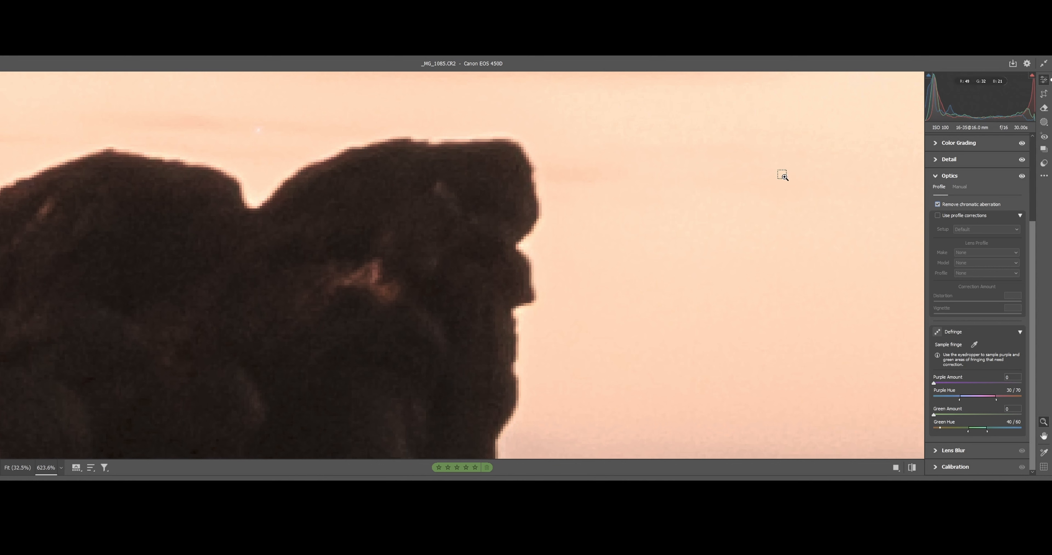
pyautogui.click(938, 204)
pyautogui.click(938, 204)
pyautogui.click(938, 204)
pyautogui.click(937, 204)
pyautogui.click(938, 204)
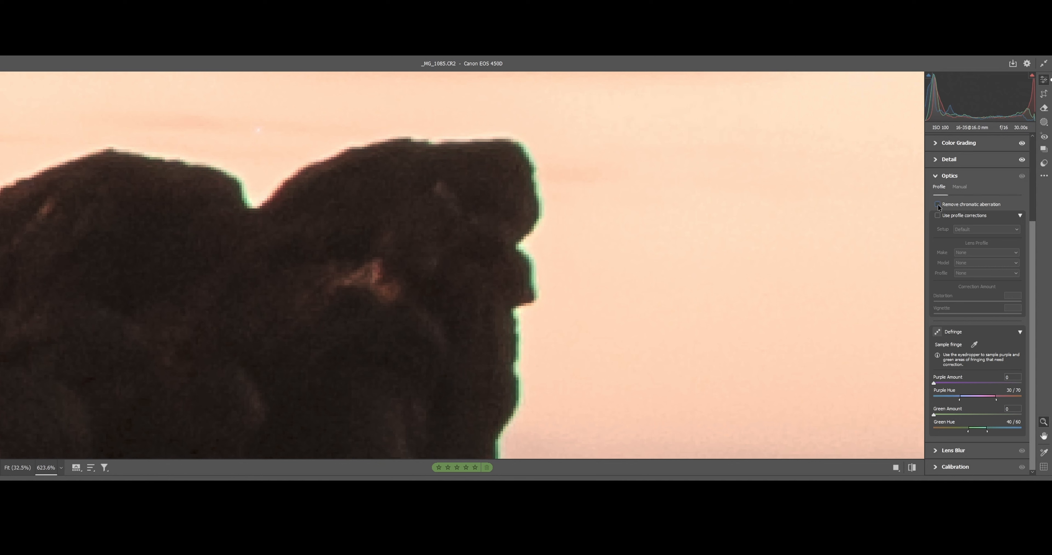
pyautogui.click(938, 204)
pyautogui.click(938, 204)
pyautogui.click(937, 204)
pyautogui.click(937, 204)
pyautogui.click(938, 204)
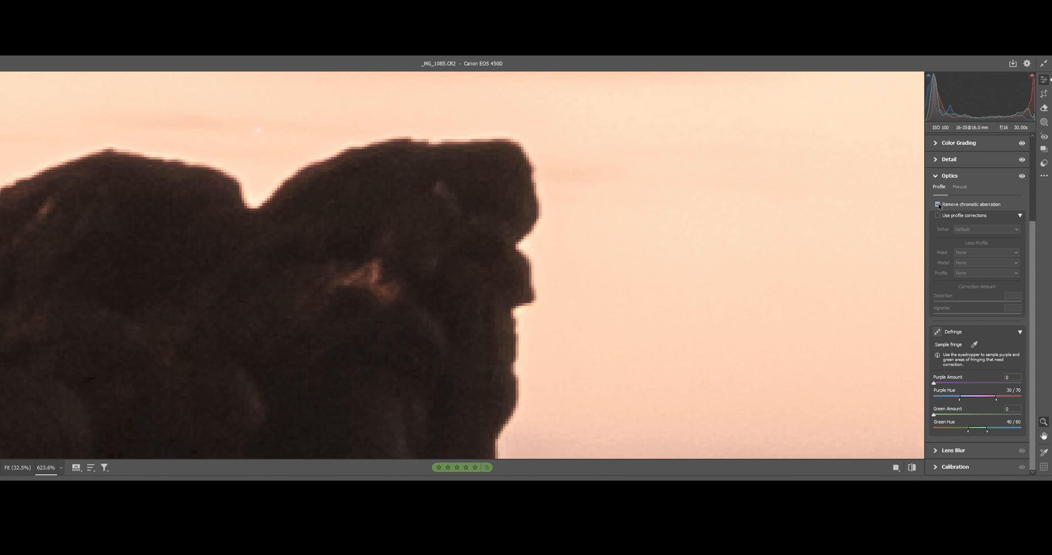
pyautogui.hotkey('ctrl', '0')
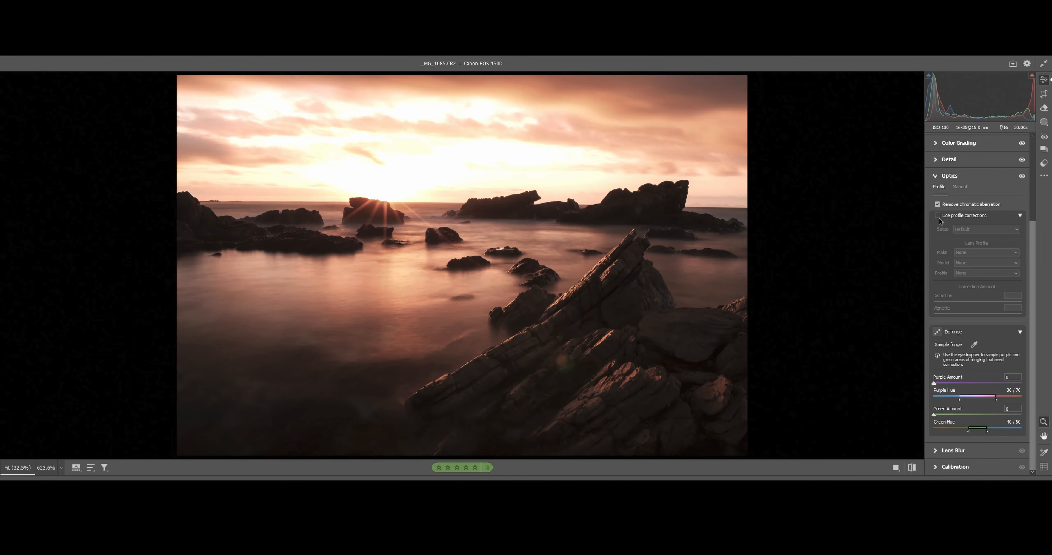
# - Enable lens profile corrections, comparing the photo with and without them
pyautogui.click(938, 216)
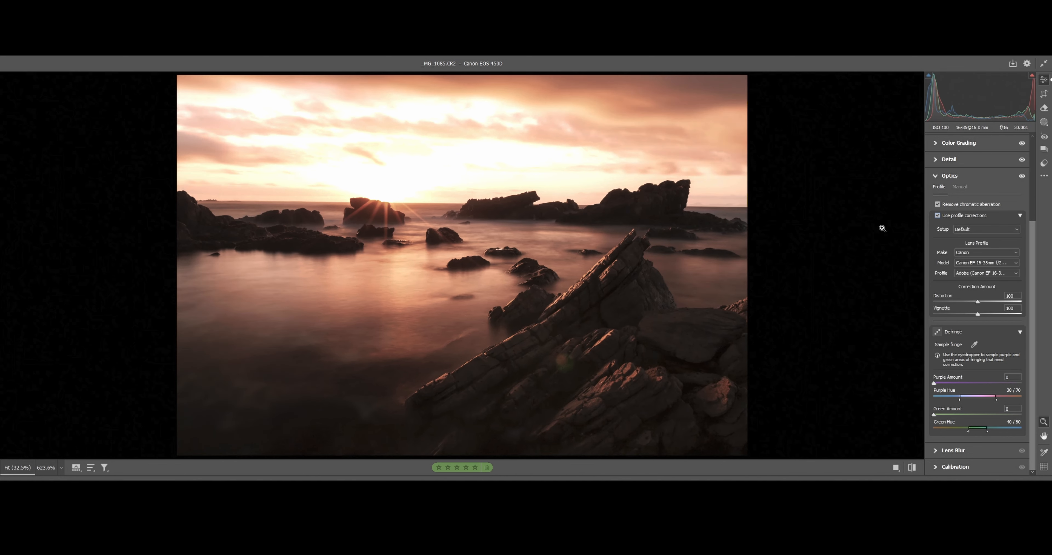
pyautogui.click(938, 216)
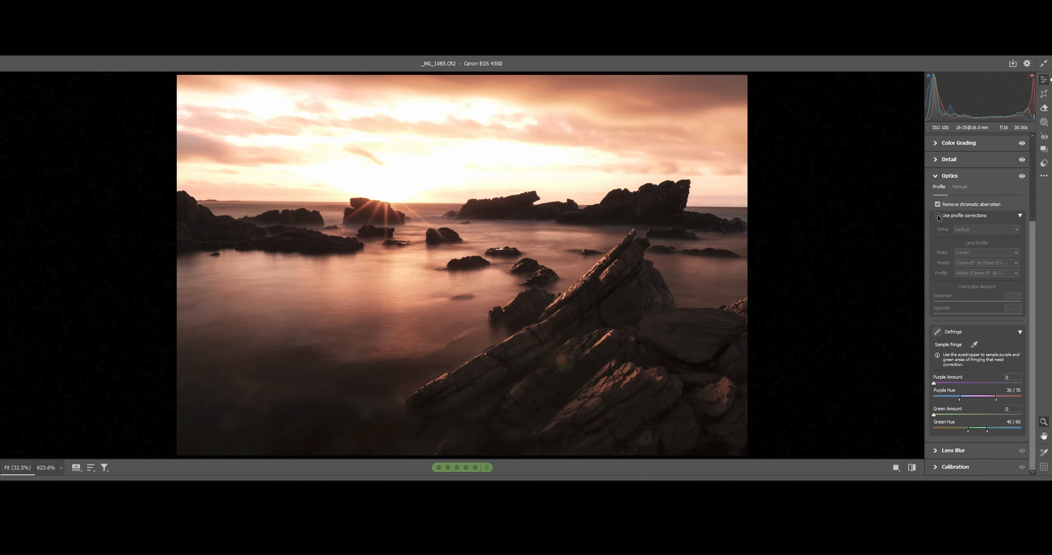
pyautogui.click(937, 215)
pyautogui.click(938, 215)
pyautogui.click(938, 216)
pyautogui.click(938, 216)
pyautogui.click(938, 216)
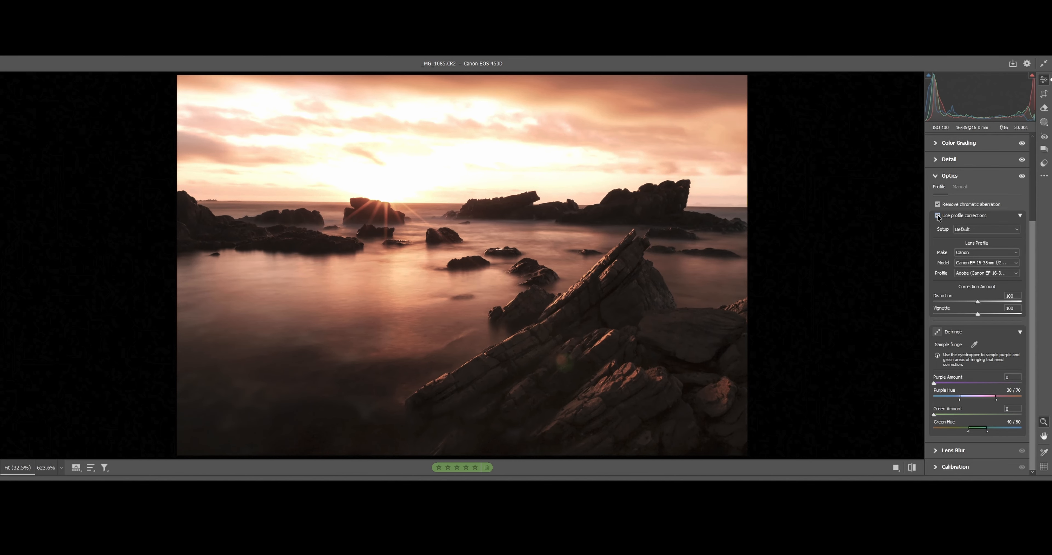
# - Review the lens model choices and lower the profile's vignette correction amount
pyautogui.click(1015, 263)
pyautogui.click(1016, 264)
pyautogui.moveTo(977, 313); pyautogui.dragTo(953, 314)
# - Try shifting the red primary's hue and saturation and the green primary's hue in the Calibration settings
pyautogui.click(939, 466)
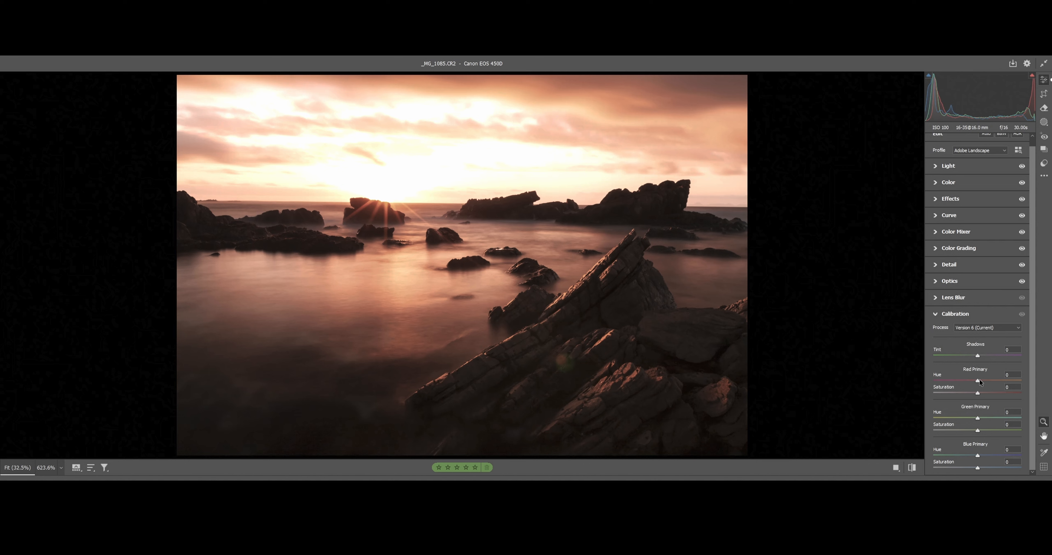
pyautogui.moveTo(976, 380)
pyautogui.mouseDown()
pyautogui.moveTo(963, 380)
pyautogui.moveTo(992, 376)
pyautogui.moveTo(960, 374)
pyautogui.moveTo(990, 371)
pyautogui.mouseUp()
pyautogui.doubleClick(989, 381)
pyautogui.moveTo(986, 390); pyautogui.dragTo(984, 390)
pyautogui.doubleClick(983, 390)
pyautogui.moveTo(978, 418)
pyautogui.mouseDown()
pyautogui.moveTo(956, 416)
pyautogui.moveTo(991, 415)
pyautogui.mouseUp()
# - Set the blue primary's hue to -5 and its saturation to +7 in the Calibration settings
pyautogui.moveTo(977, 456)
pyautogui.mouseDown()
pyautogui.moveTo(958, 456)
pyautogui.moveTo(972, 456)
pyautogui.mouseUp()
pyautogui.moveTo(975, 454); pyautogui.dragTo(976, 455)
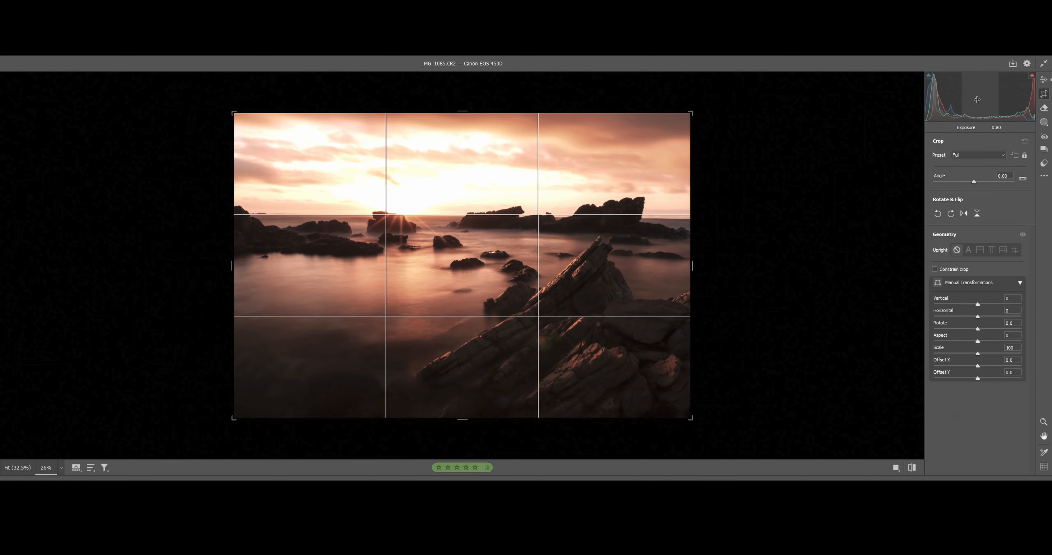
# - Level the photo with the Level upright correction and straighten it along the sea horizon
pyautogui.click(1043, 93)
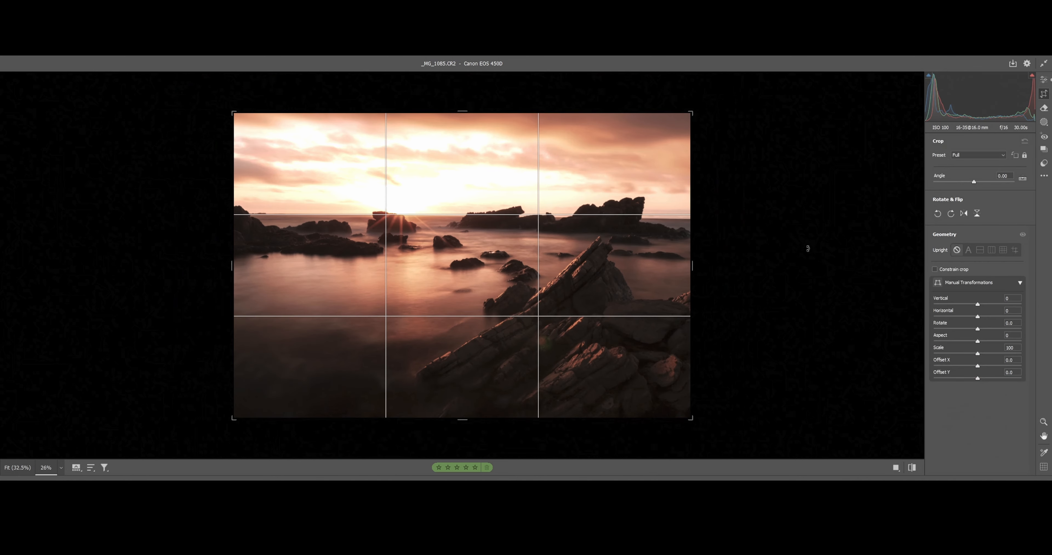
pyautogui.click(968, 249)
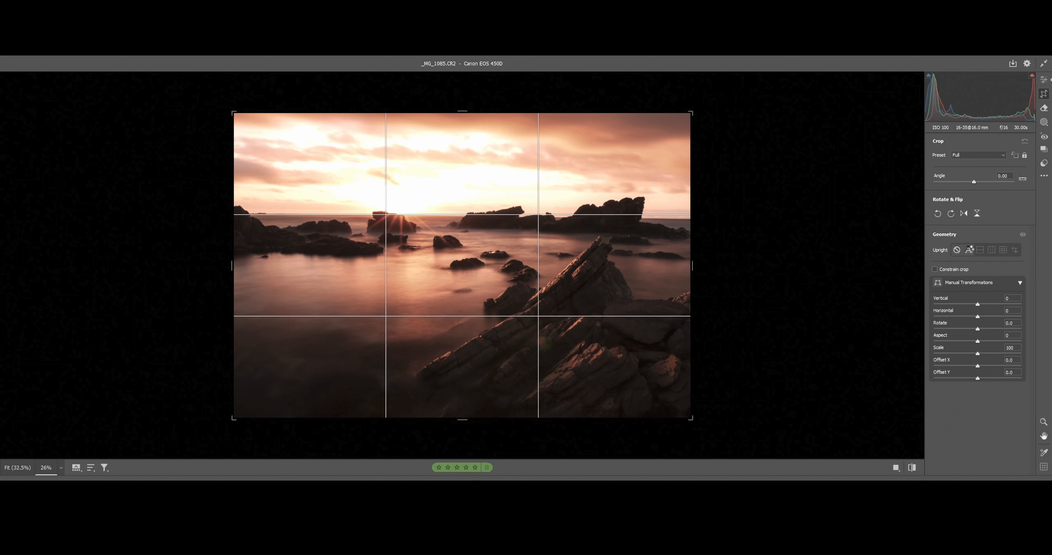
pyautogui.click(982, 251)
pyautogui.click(1024, 182)
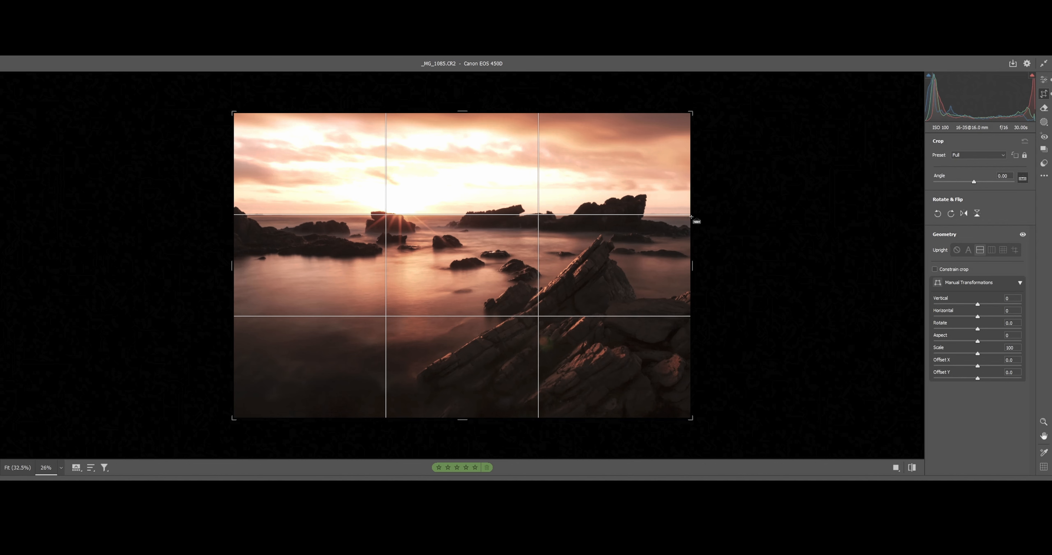
pyautogui.moveTo(691, 216); pyautogui.dragTo(233, 214)
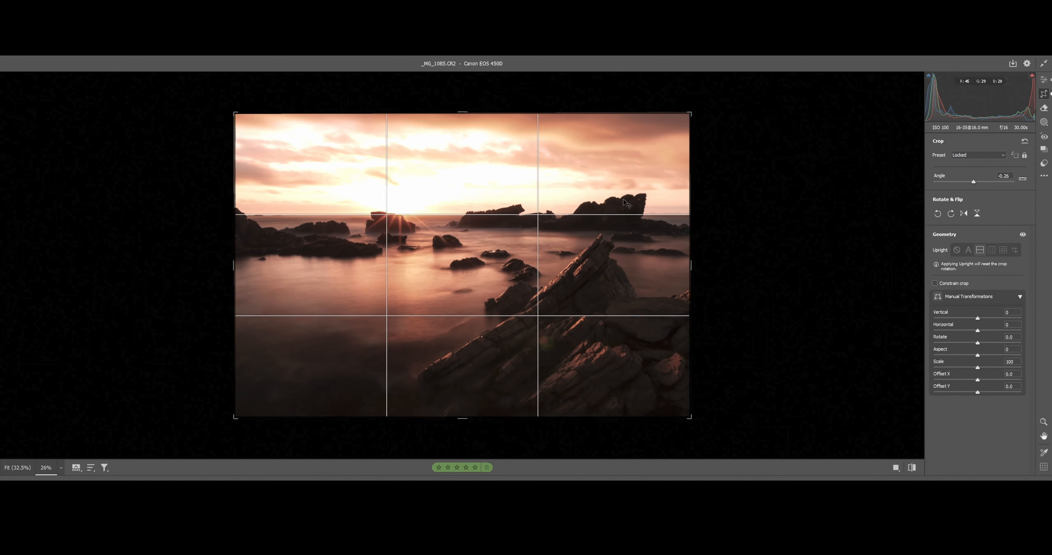
pyautogui.click(1043, 79)
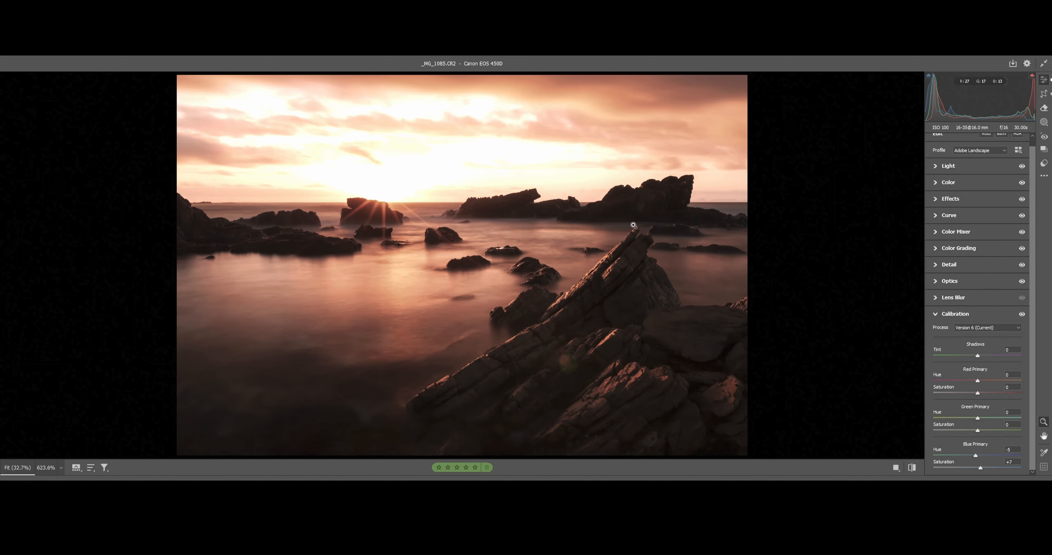
# - Compare the edited seascape with its default settings
pyautogui.click(911, 468)
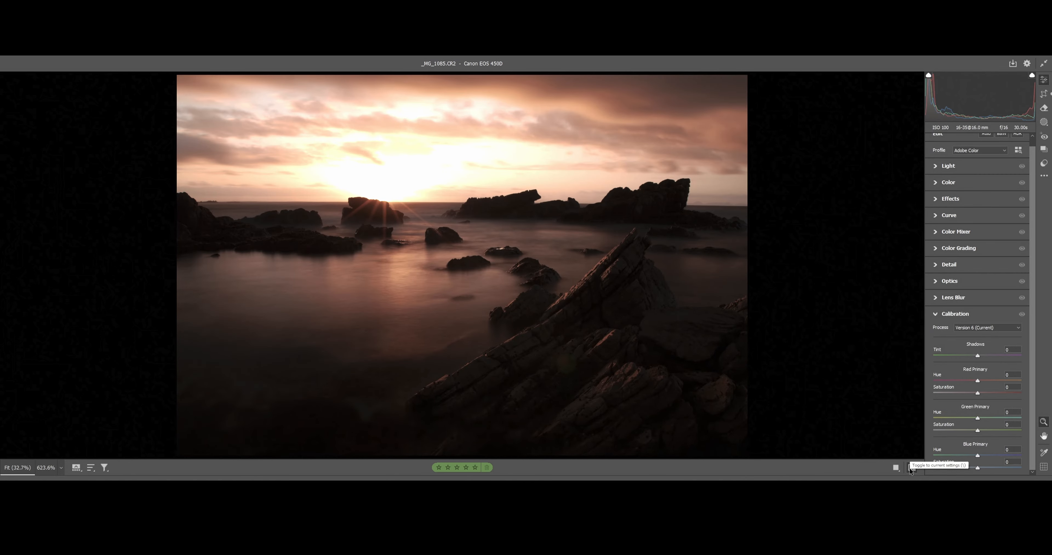
pyautogui.click(911, 469)
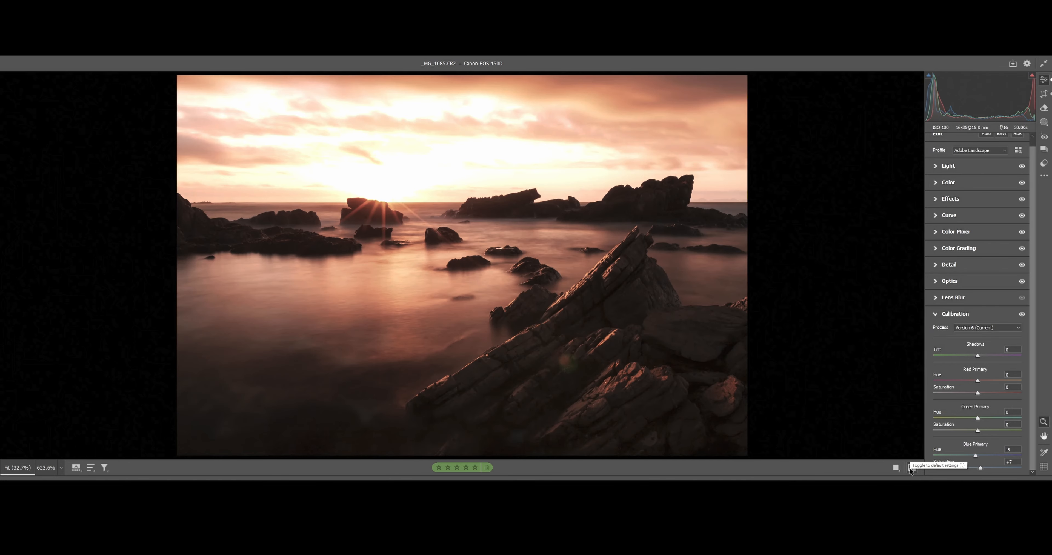
pyautogui.click(911, 469)
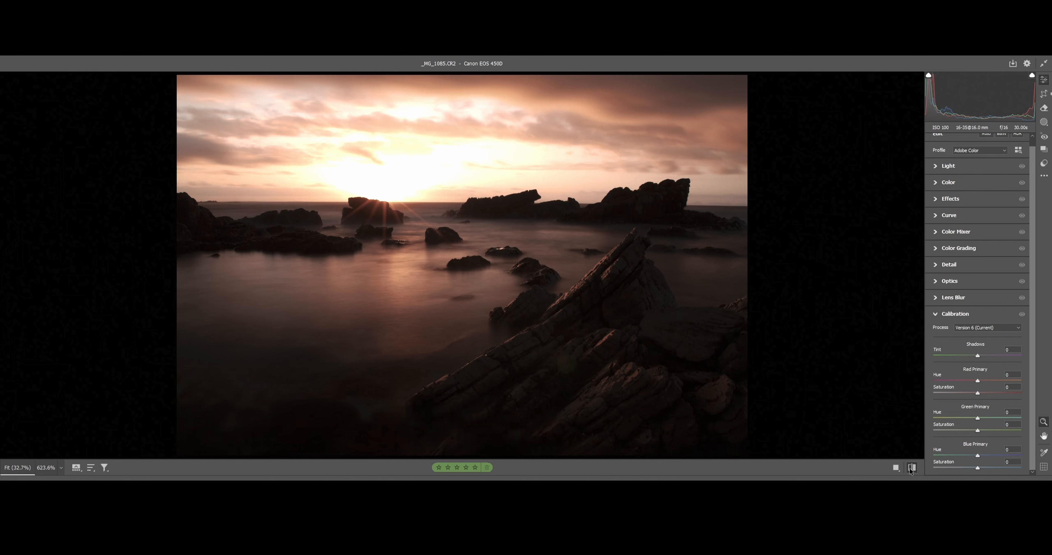
pyautogui.click(911, 468)
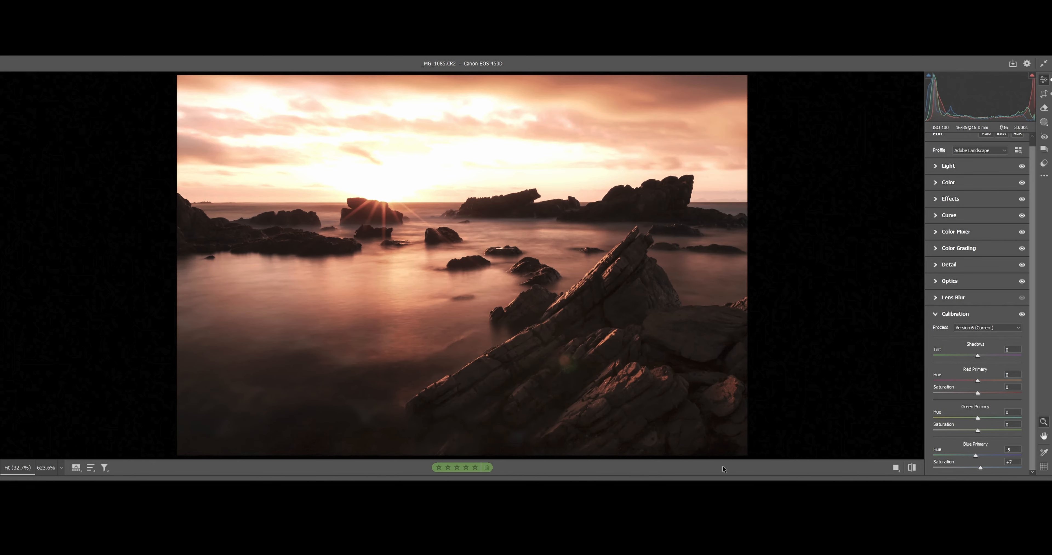
pyautogui.click(911, 468)
pyautogui.click(911, 468)
# - Create a radial gradient mask as a flat ellipse over the dark rocks on the photo's left side
pyautogui.click(1043, 122)
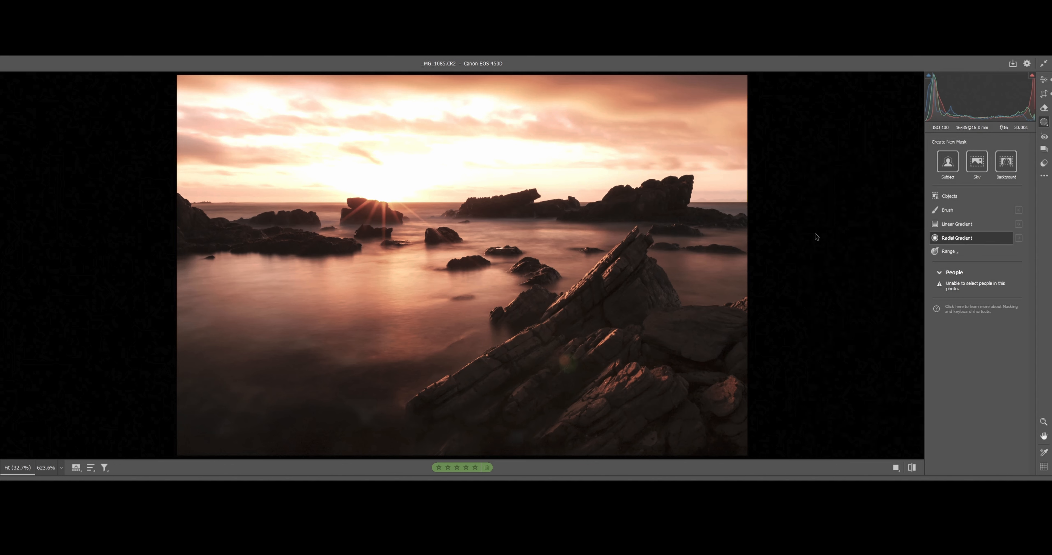
pyautogui.click(956, 237)
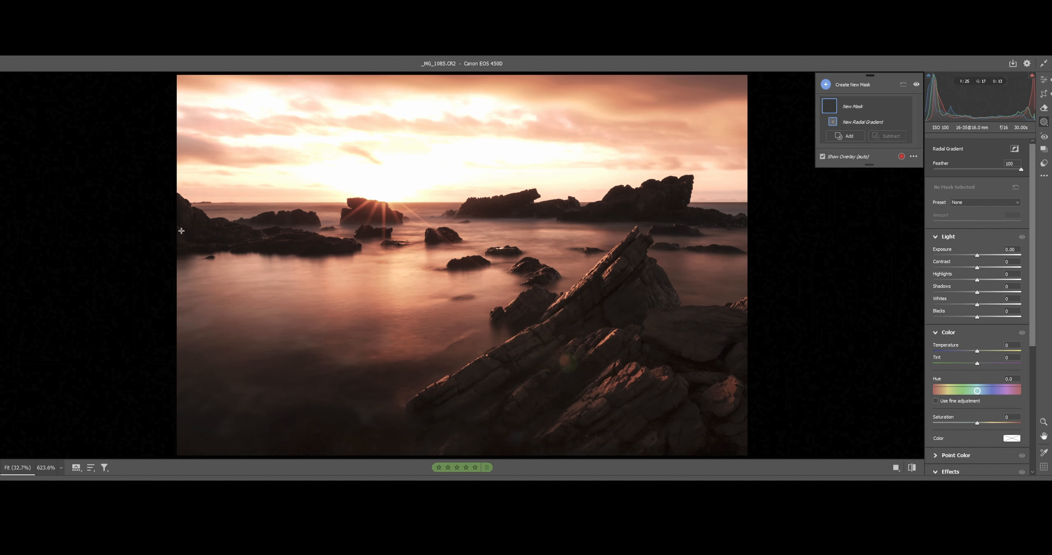
pyautogui.moveTo(181, 227); pyautogui.dragTo(268, 240)
pyautogui.moveTo(335, 249); pyautogui.dragTo(334, 254)
pyautogui.moveTo(272, 239); pyautogui.dragTo(272, 243)
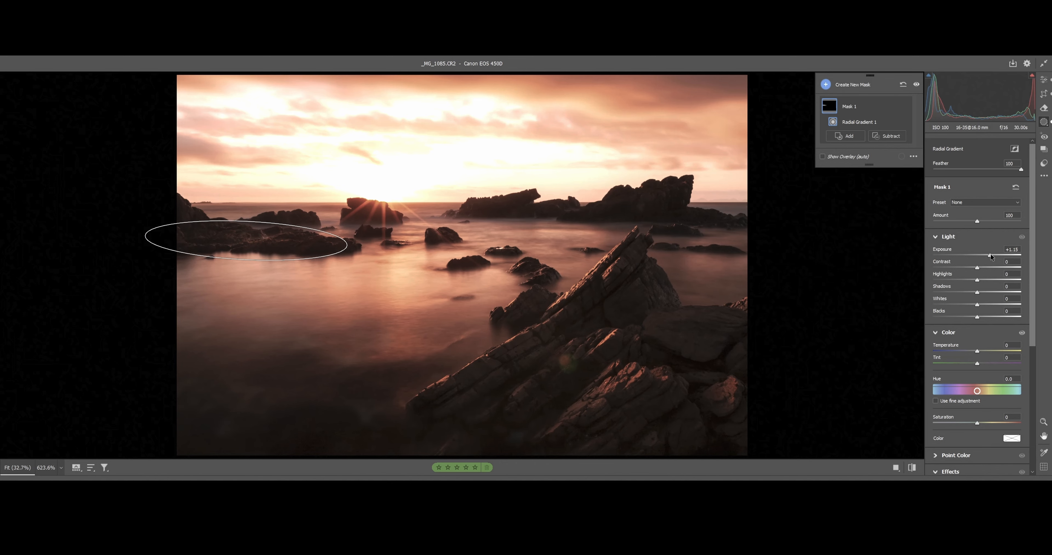
# - Set the left rocks mask's exposure to +1.40, judging the rock detail at close range
pyautogui.press('z')
pyautogui.moveTo(279, 243); pyautogui.dragTo(401, 233)
pyautogui.press('space')
pyautogui.moveTo(227, 248); pyautogui.dragTo(488, 301)
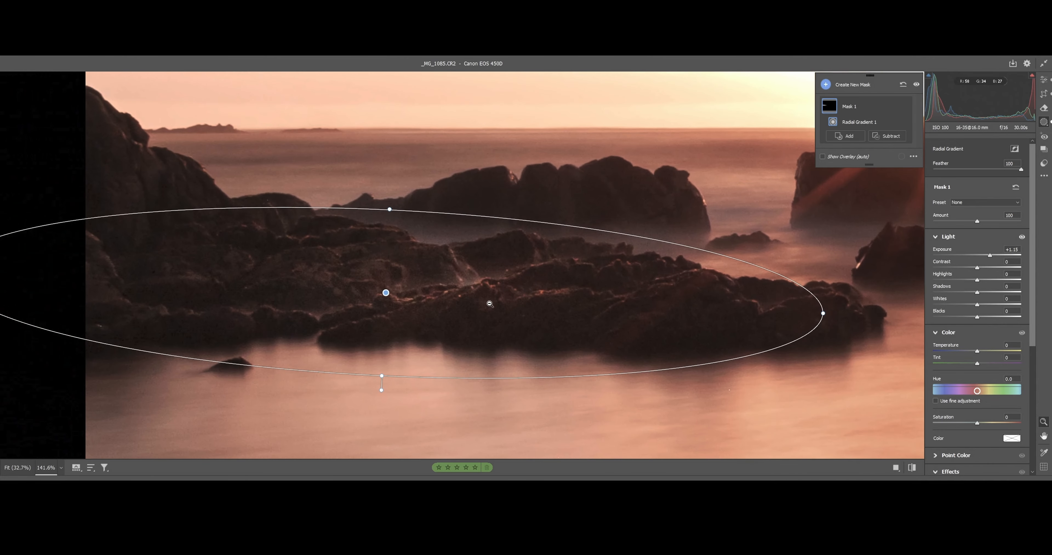
pyautogui.moveTo(989, 254); pyautogui.dragTo(992, 253)
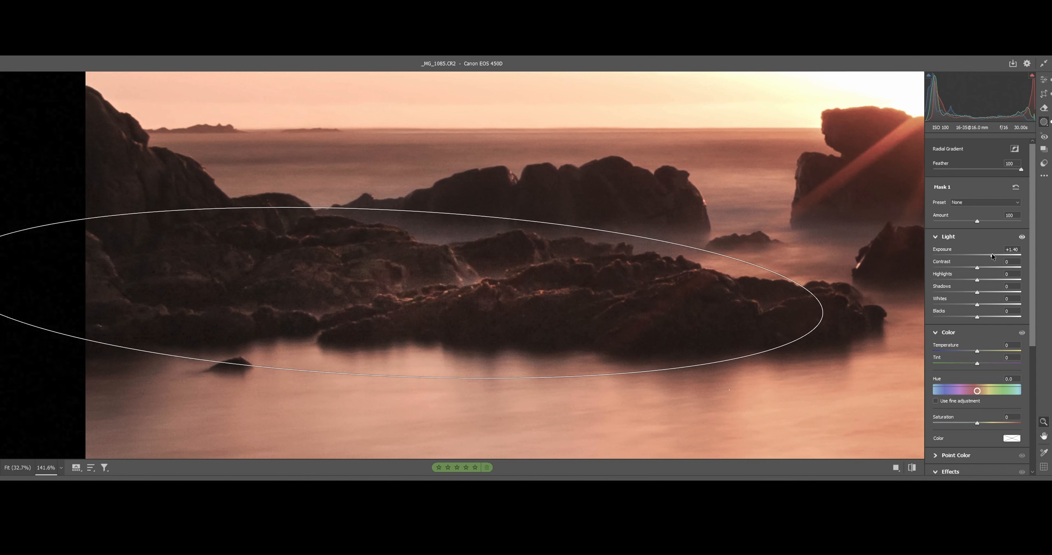
# - Set the left rocks mask's clarity to +8, sharpness to +13 and noise reduction to +19
pyautogui.moveTo(1032, 321); pyautogui.dragTo(1033, 407)
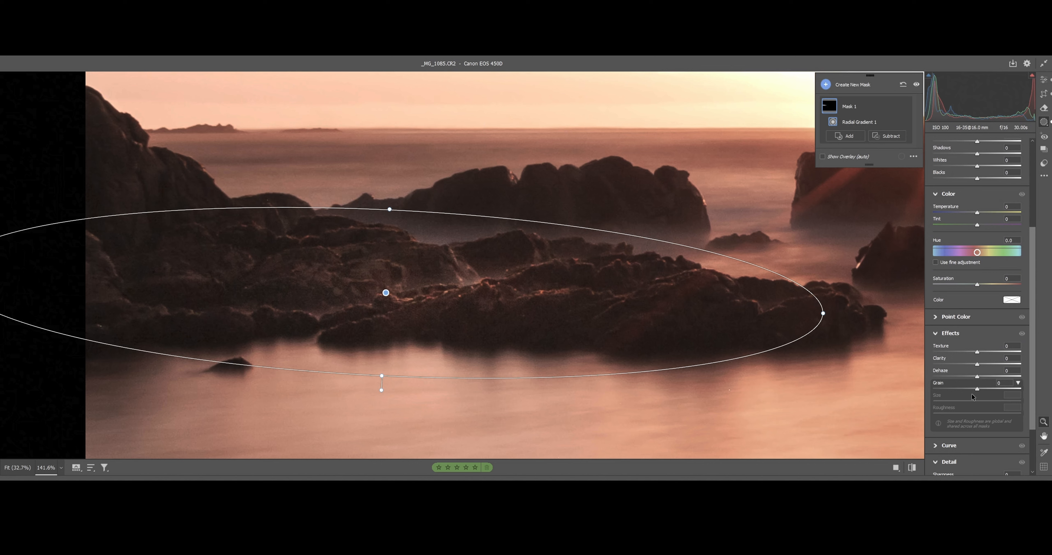
pyautogui.moveTo(978, 364); pyautogui.dragTo(987, 364)
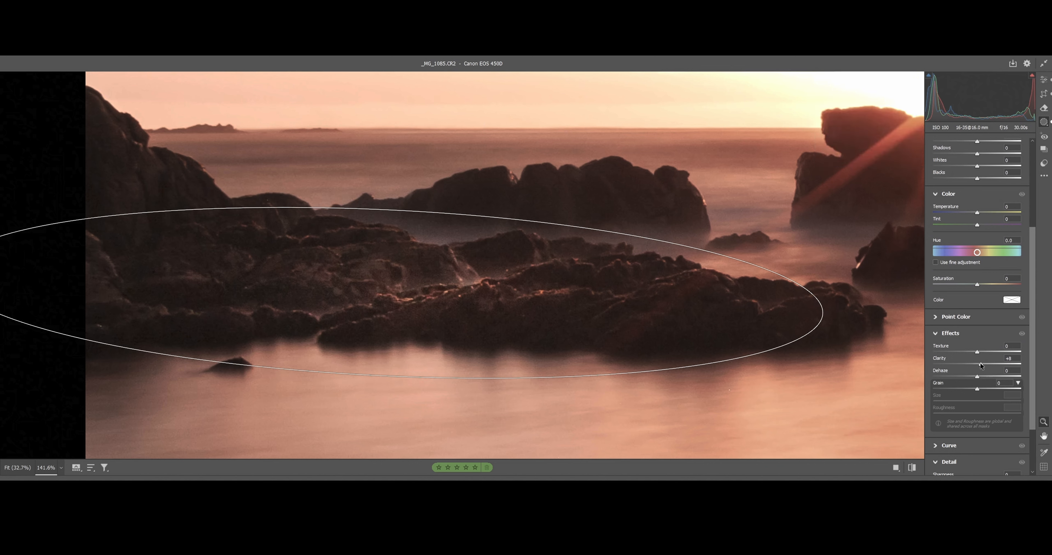
pyautogui.moveTo(1032, 301); pyautogui.dragTo(1038, 359)
pyautogui.moveTo(978, 427)
pyautogui.mouseDown()
pyautogui.moveTo(997, 423)
pyautogui.moveTo(984, 412)
pyautogui.mouseUp()
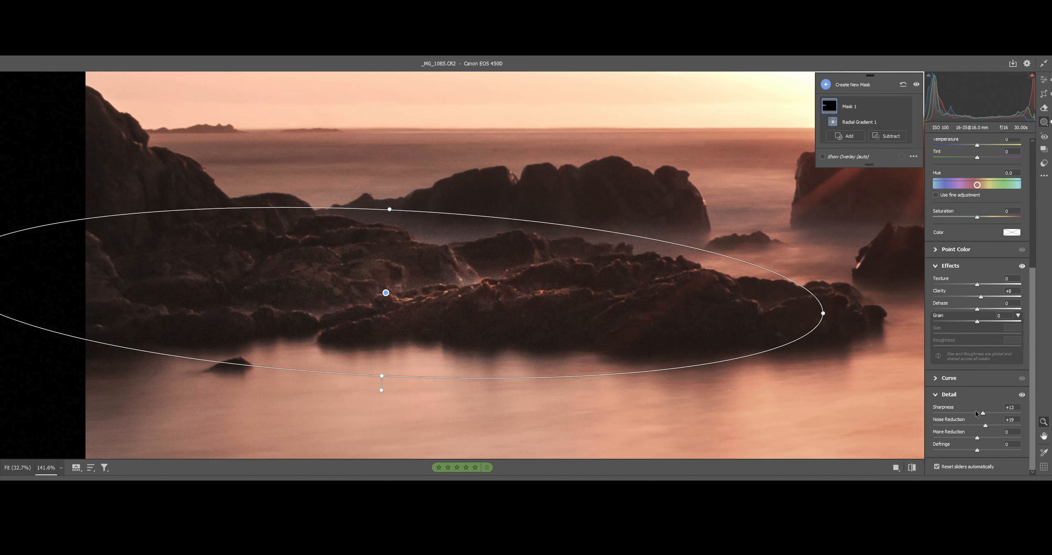
pyautogui.click(729, 290)
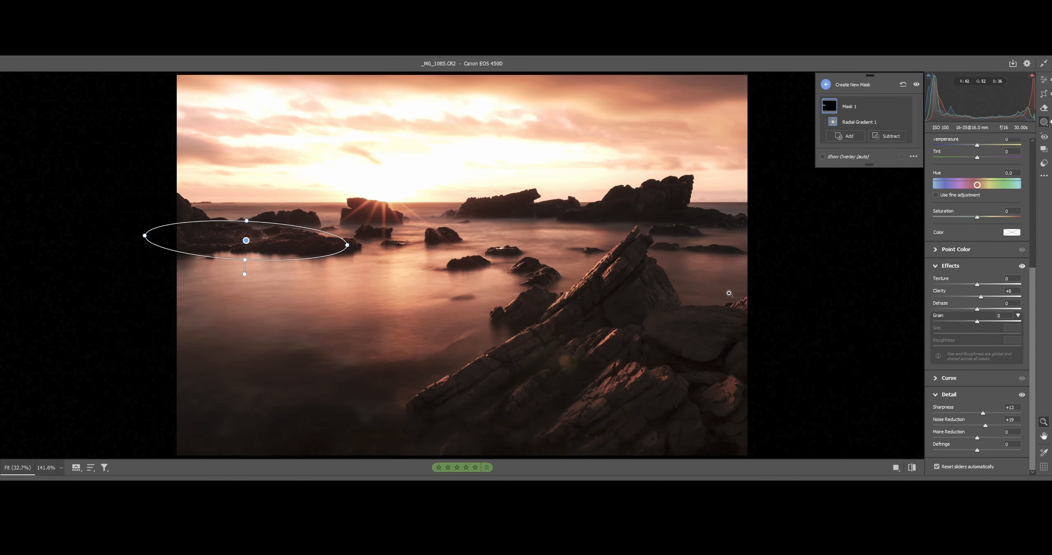
# - Try a second radial gradient mask over the large rock on the right of the horizon, and delete it
pyautogui.click(825, 85)
pyautogui.click(871, 154)
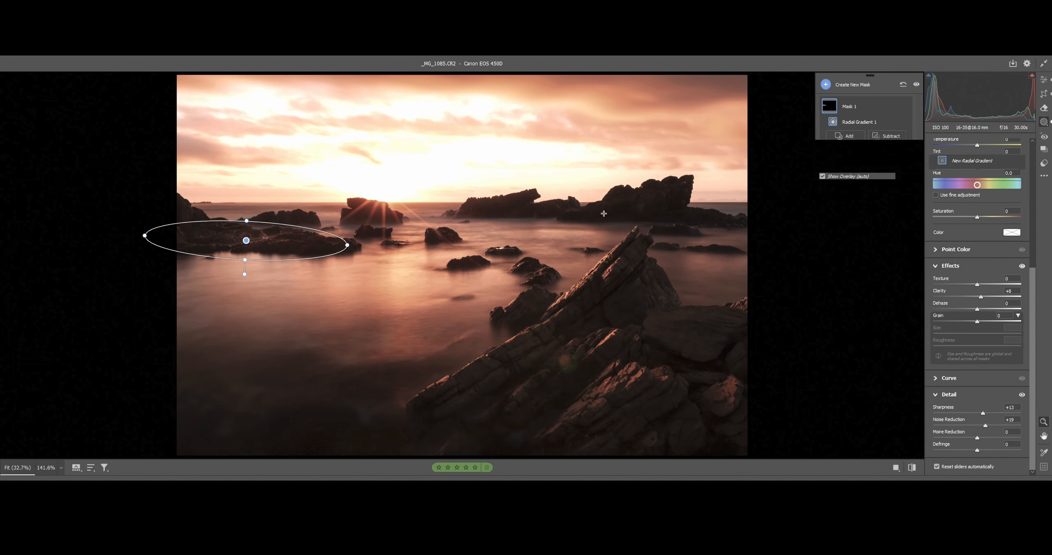
pyautogui.moveTo(611, 200); pyautogui.dragTo(658, 206)
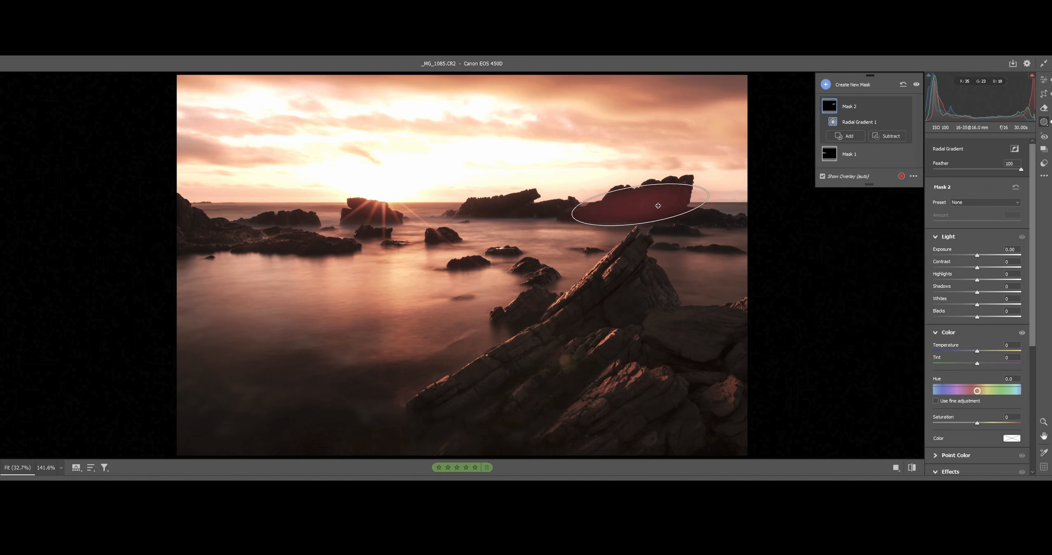
pyautogui.rightClick(861, 111)
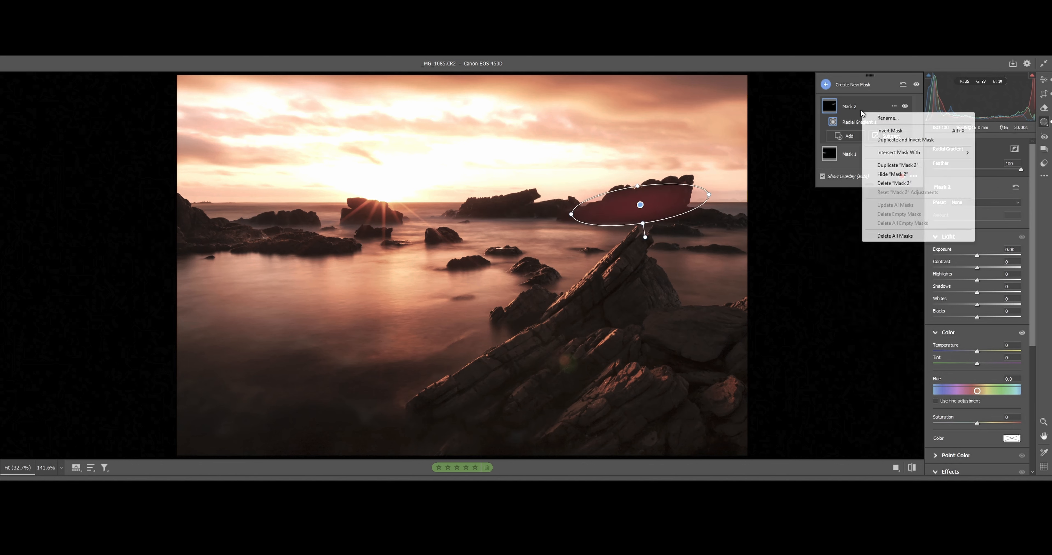
pyautogui.click(907, 182)
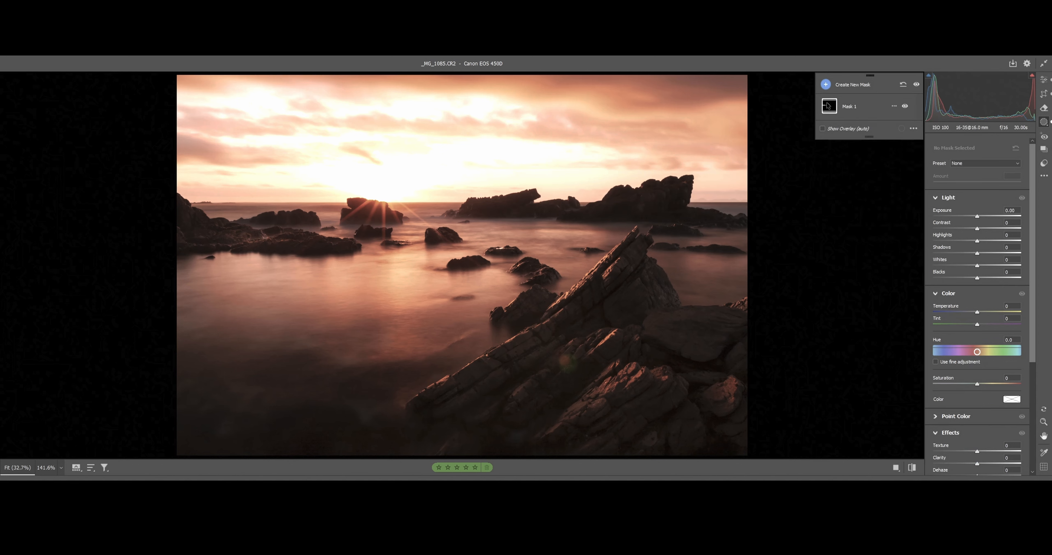
# - Create a brush mask with Auto Mask and paint it over the large dark rock on the right of the horizon, adjusting the brush size
pyautogui.click(825, 84)
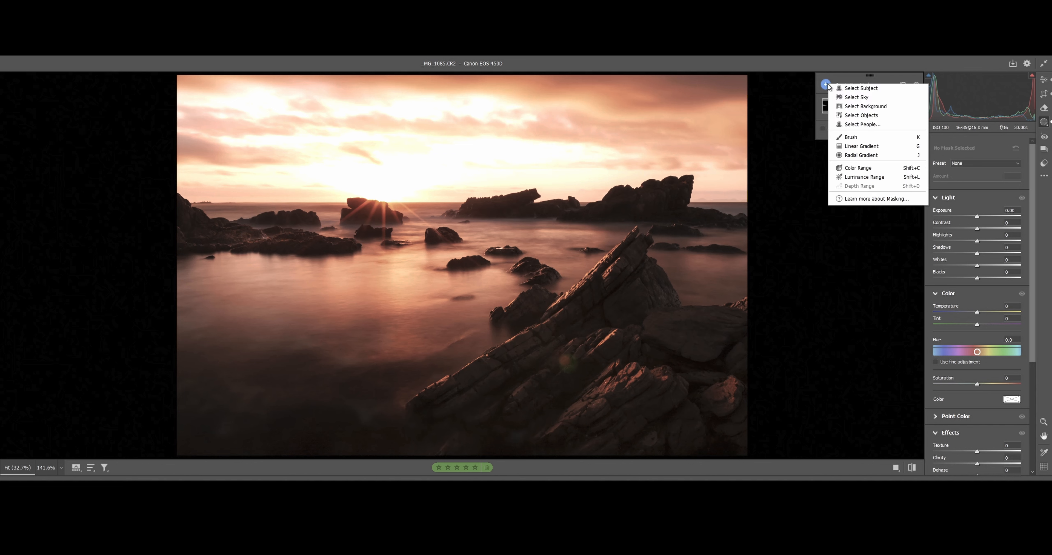
pyautogui.click(873, 139)
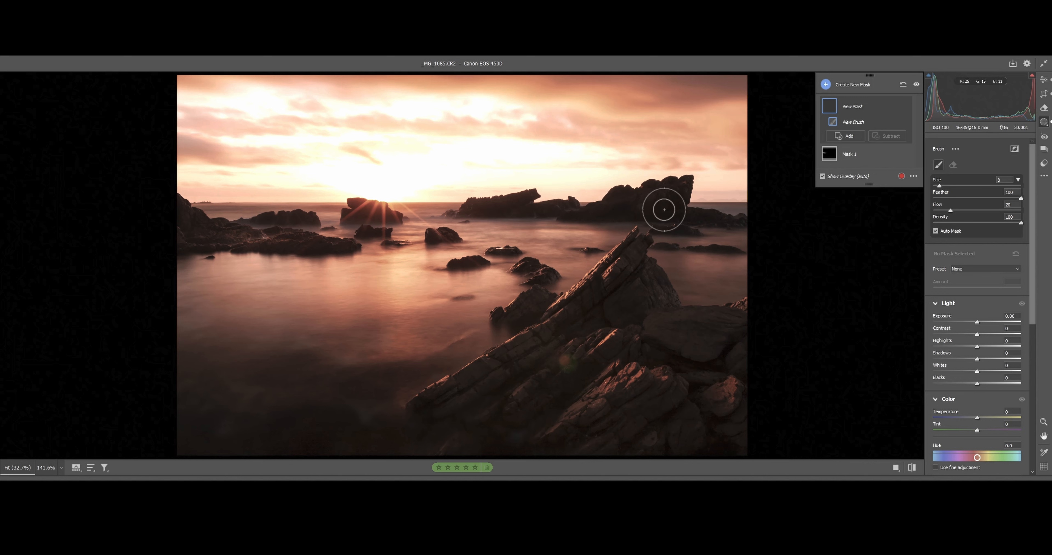
pyautogui.press('[')
pyautogui.press('[')
pyautogui.press('[')
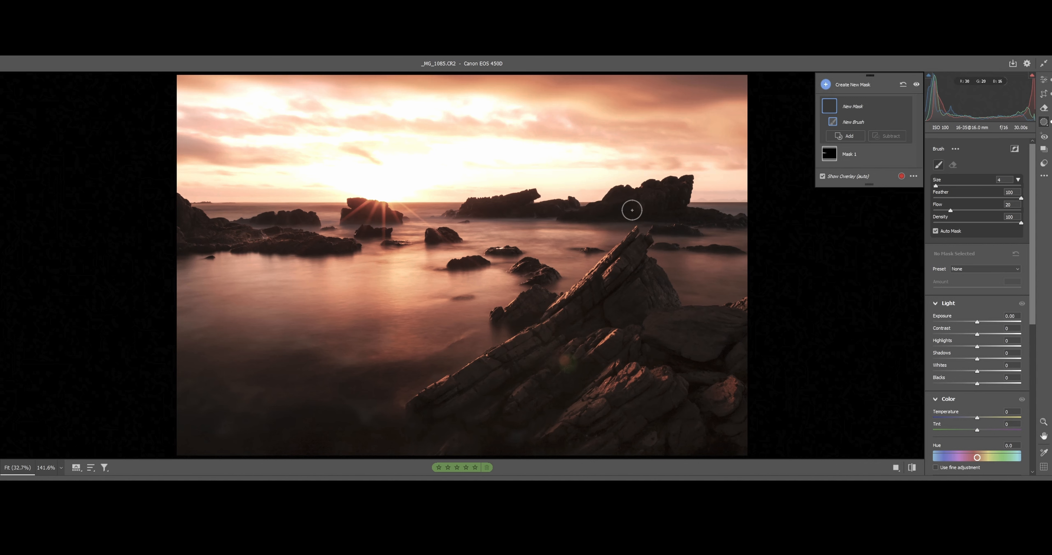
pyautogui.press(']')
pyautogui.press(']')
pyautogui.press(']')
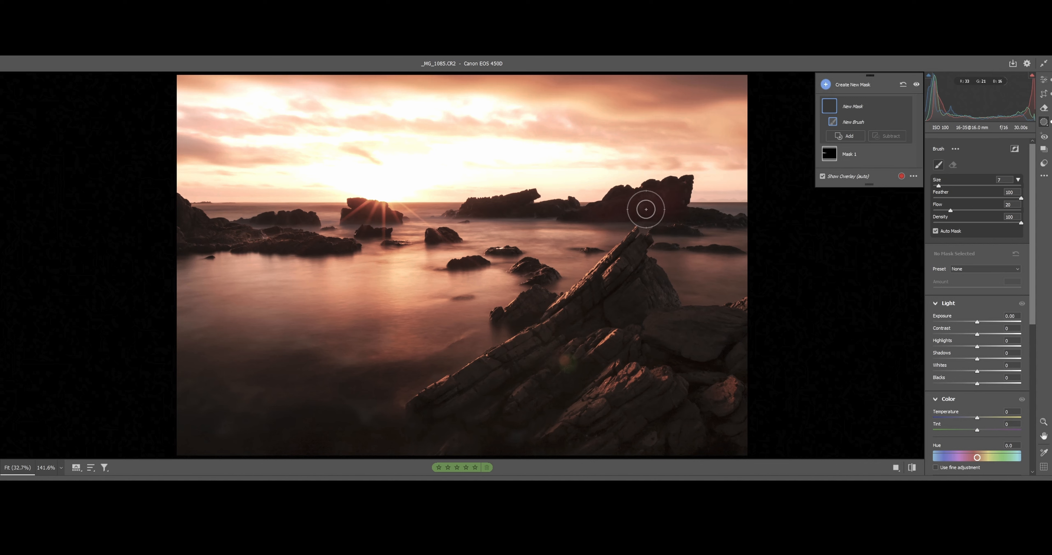
pyautogui.moveTo(649, 209)
pyautogui.mouseDown()
pyautogui.moveTo(593, 227)
pyautogui.moveTo(659, 217)
pyautogui.mouseUp()
pyautogui.press('[')
pyautogui.press('[')
pyautogui.press('[')
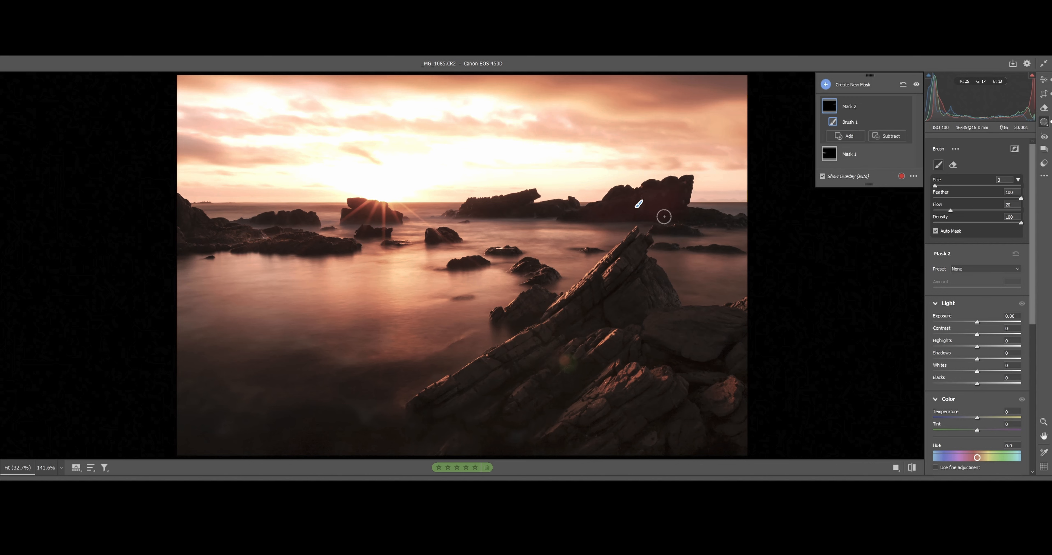
pyautogui.press('[')
pyautogui.press('[')
pyautogui.press('[')
pyautogui.press(']')
# - Set the right horizon rock mask's exposure to +0.65 and shadows to +5, judging the rock detail at close range
pyautogui.moveTo(978, 321); pyautogui.dragTo(979, 321)
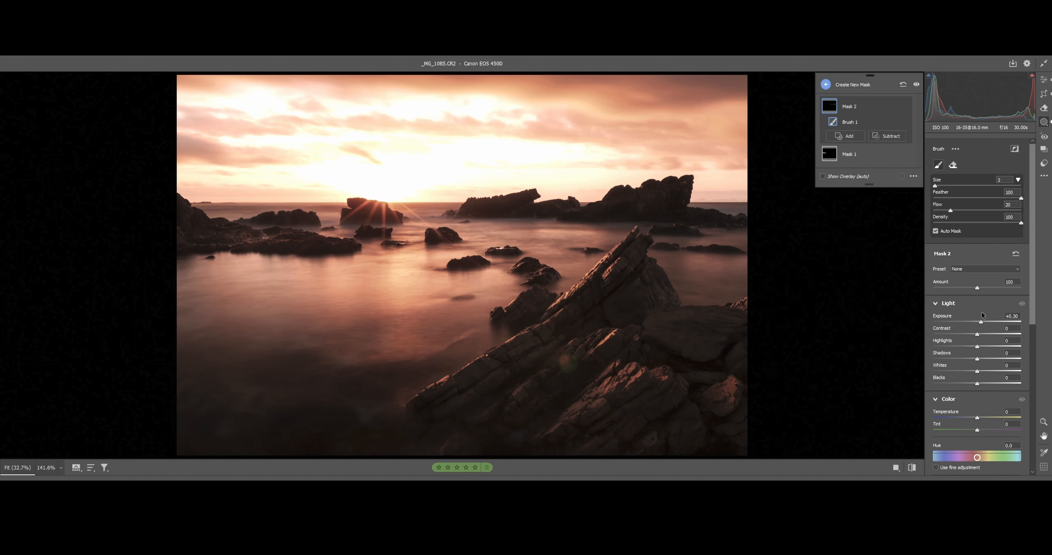
pyautogui.press('z')
pyautogui.moveTo(648, 196); pyautogui.dragTo(766, 185)
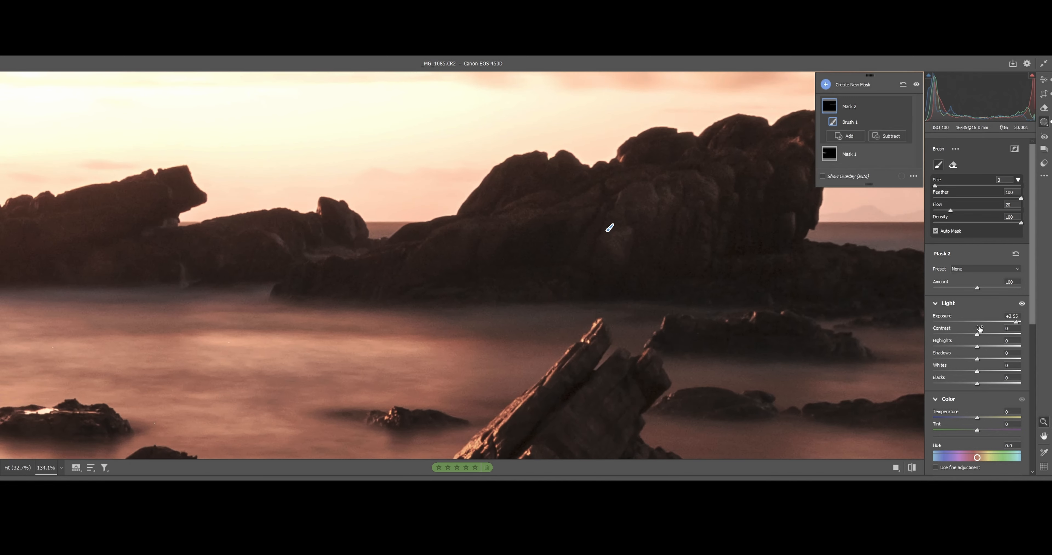
pyautogui.moveTo(1017, 322); pyautogui.dragTo(994, 322)
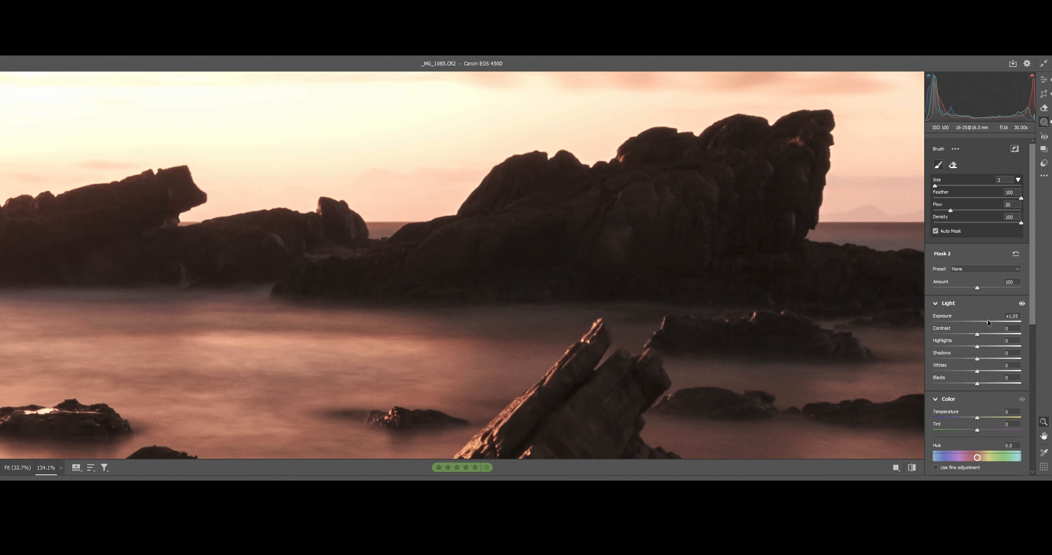
pyautogui.moveTo(984, 320); pyautogui.dragTo(984, 323)
pyautogui.moveTo(977, 359); pyautogui.dragTo(979, 360)
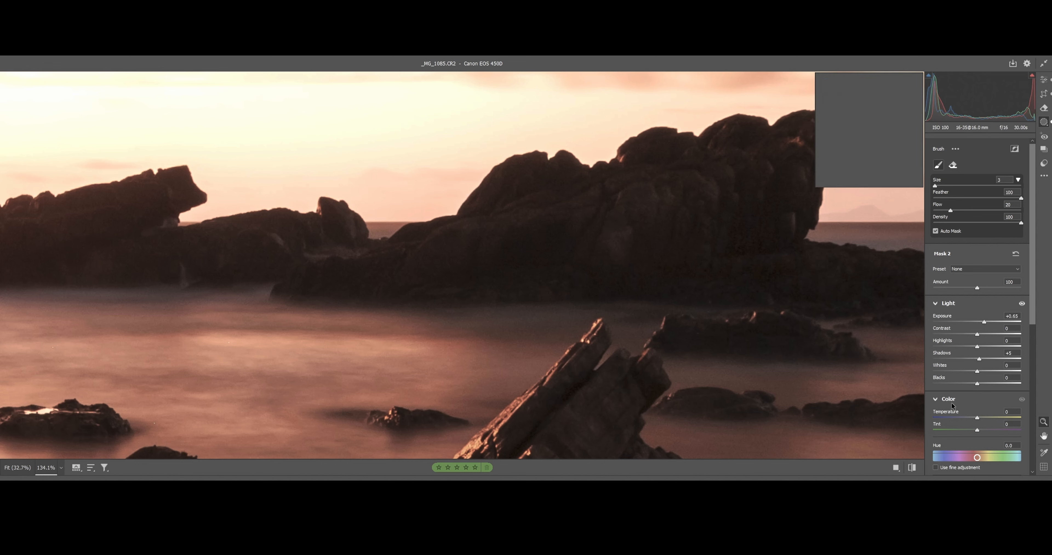
# - Set the right horizon rock mask's clarity to +11 and return to the full photo view
pyautogui.scroll(-4, 955, 408)
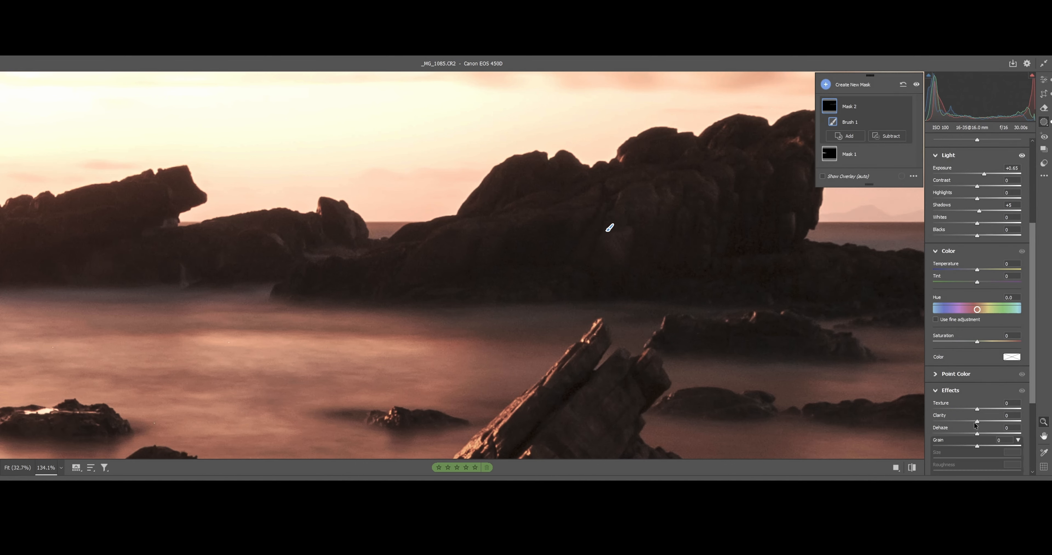
pyautogui.moveTo(977, 421); pyautogui.dragTo(985, 421)
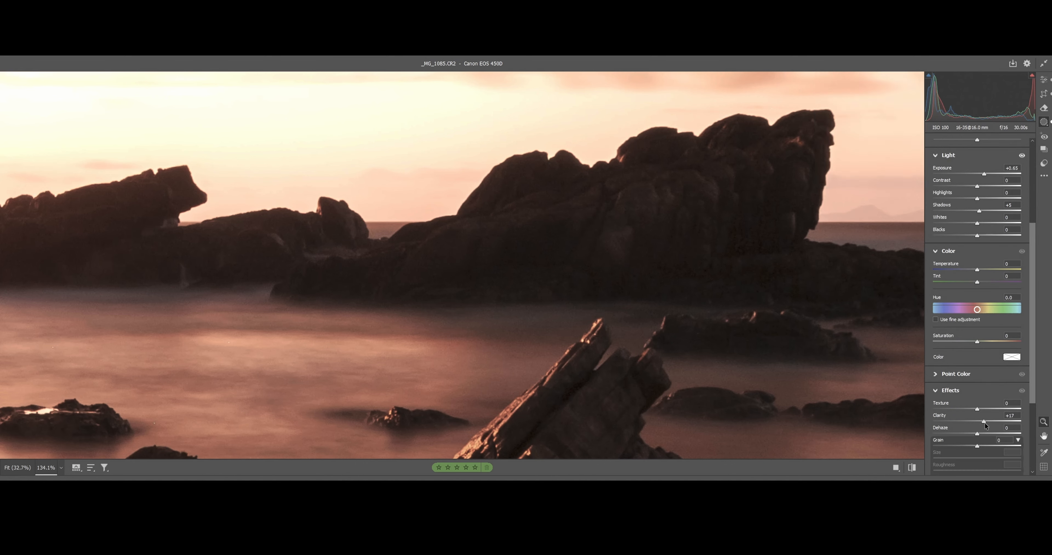
pyautogui.moveTo(982, 426); pyautogui.dragTo(981, 425)
pyautogui.hotkey('ctrl', '0')
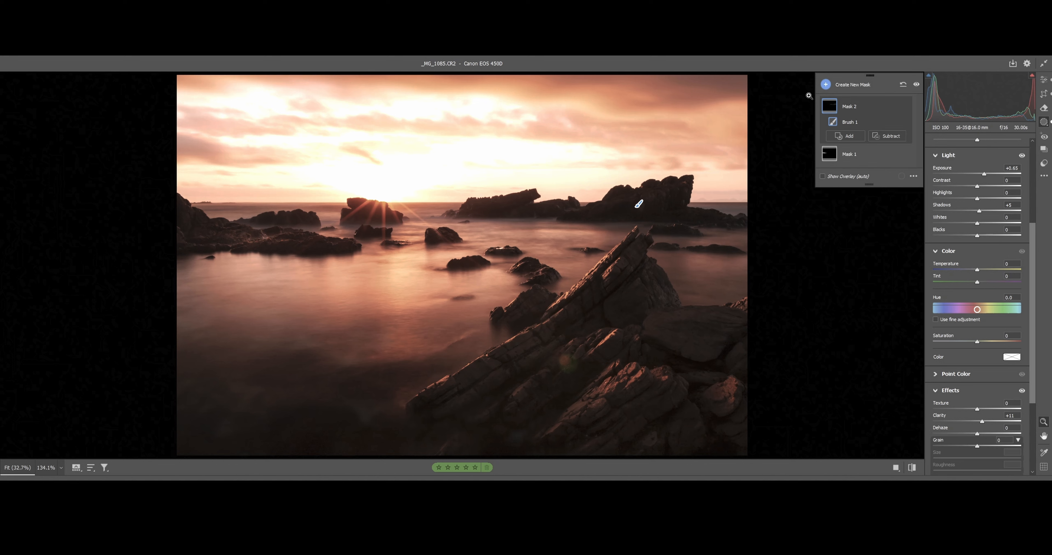
# - Create another brush mask, paint it over the tall slanted foreground rock, and undo the last stroke over the flat rocks beside it
pyautogui.click(826, 85)
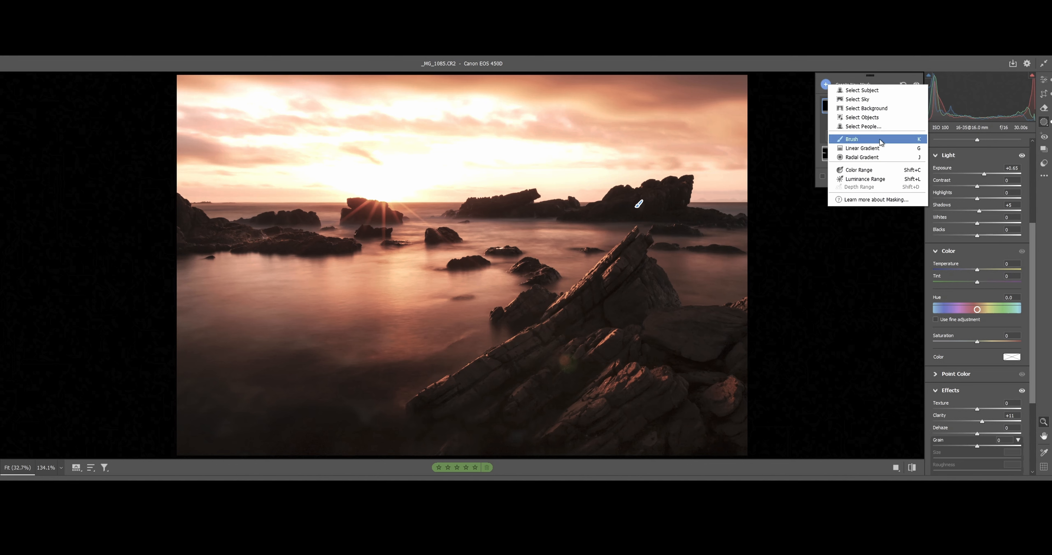
pyautogui.click(797, 188)
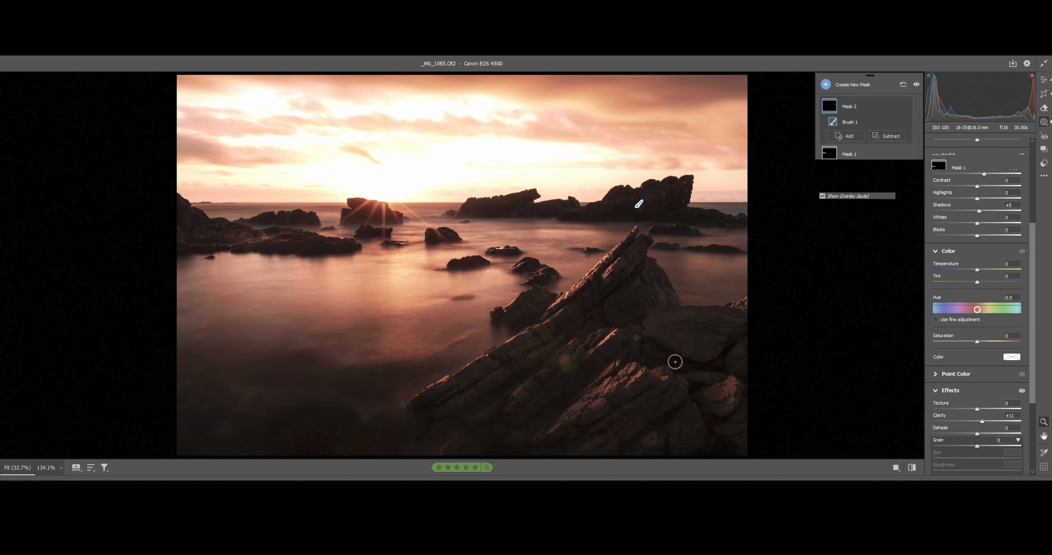
pyautogui.press(']')
pyautogui.moveTo(446, 415)
pyautogui.mouseDown()
pyautogui.moveTo(566, 329)
pyautogui.moveTo(632, 263)
pyautogui.moveTo(659, 299)
pyautogui.moveTo(611, 320)
pyautogui.moveTo(639, 303)
pyautogui.moveTo(628, 262)
pyautogui.moveTo(669, 334)
pyautogui.moveTo(715, 341)
pyautogui.moveTo(679, 330)
pyautogui.moveTo(742, 318)
pyautogui.moveTo(700, 350)
pyautogui.moveTo(609, 349)
pyautogui.moveTo(700, 307)
pyautogui.mouseUp()
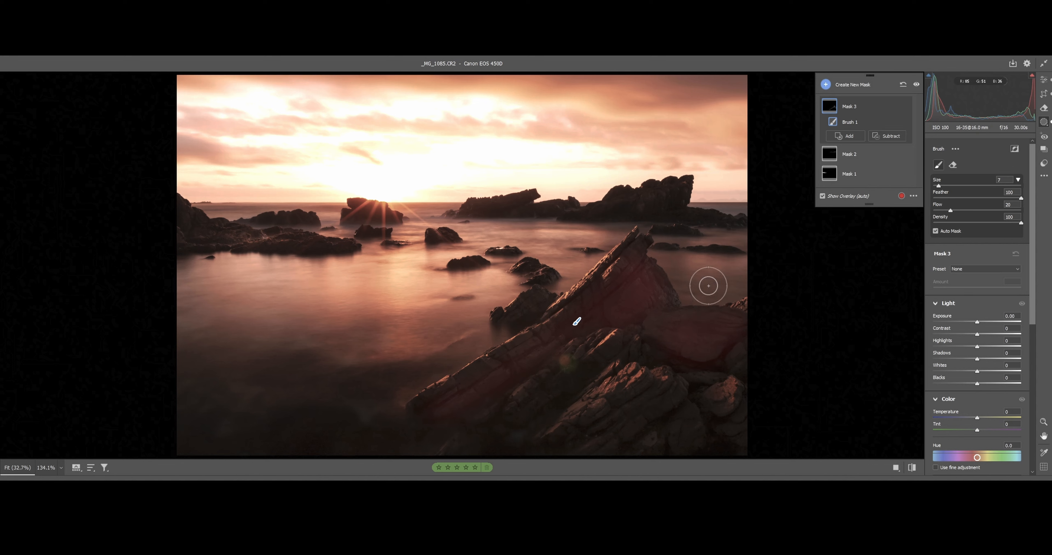
pyautogui.press('z')
pyautogui.hotkey('ctrl', 'z')
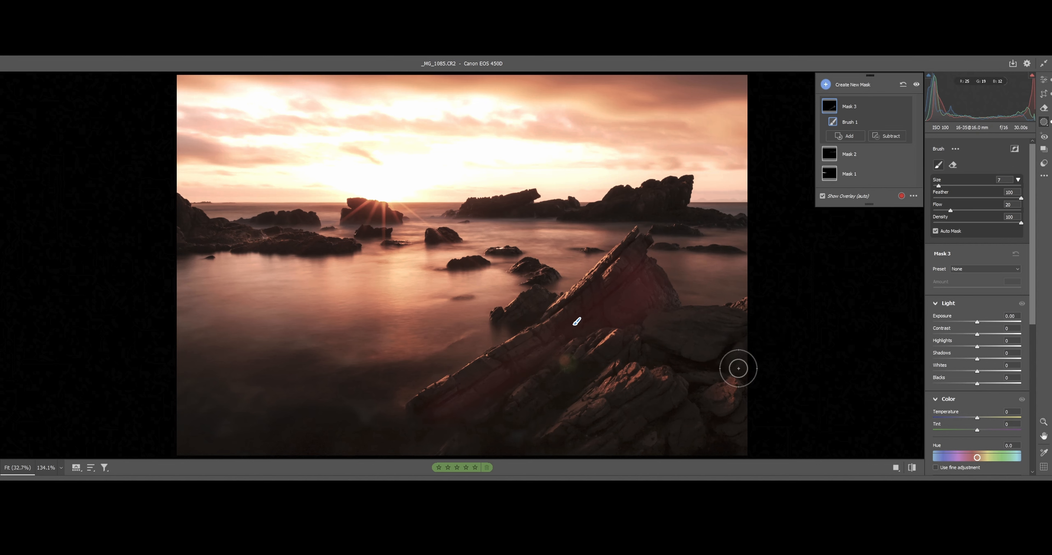
# - Paint the remaining foreground rocks and the slanted rock's lower edge into the mask, varying the brush size
pyautogui.moveTo(645, 347)
pyautogui.mouseDown()
pyautogui.moveTo(652, 335)
pyautogui.moveTo(709, 347)
pyautogui.moveTo(669, 335)
pyautogui.moveTo(706, 328)
pyautogui.mouseUp()
pyautogui.moveTo(726, 338)
pyautogui.mouseDown()
pyautogui.moveTo(742, 323)
pyautogui.moveTo(732, 381)
pyautogui.moveTo(751, 358)
pyautogui.moveTo(725, 357)
pyautogui.moveTo(697, 390)
pyautogui.moveTo(724, 427)
pyautogui.moveTo(744, 409)
pyautogui.moveTo(745, 427)
pyautogui.moveTo(704, 459)
pyautogui.moveTo(722, 456)
pyautogui.moveTo(655, 449)
pyautogui.moveTo(691, 429)
pyautogui.moveTo(633, 438)
pyautogui.moveTo(663, 413)
pyautogui.moveTo(640, 405)
pyautogui.moveTo(650, 396)
pyautogui.moveTo(590, 443)
pyautogui.moveTo(563, 454)
pyautogui.moveTo(609, 424)
pyautogui.moveTo(540, 450)
pyautogui.moveTo(684, 447)
pyautogui.moveTo(586, 460)
pyautogui.moveTo(524, 412)
pyautogui.moveTo(576, 379)
pyautogui.mouseUp()
pyautogui.press('[')
pyautogui.press('[')
pyautogui.moveTo(620, 343)
pyautogui.mouseDown()
pyautogui.moveTo(473, 459)
pyautogui.moveTo(486, 438)
pyautogui.moveTo(440, 456)
pyautogui.moveTo(500, 409)
pyautogui.moveTo(471, 421)
pyautogui.moveTo(466, 412)
pyautogui.moveTo(578, 416)
pyautogui.moveTo(519, 403)
pyautogui.moveTo(555, 365)
pyautogui.moveTo(641, 381)
pyautogui.moveTo(686, 364)
pyautogui.moveTo(621, 366)
pyautogui.moveTo(627, 355)
pyautogui.moveTo(676, 359)
pyautogui.moveTo(596, 330)
pyautogui.mouseUp()
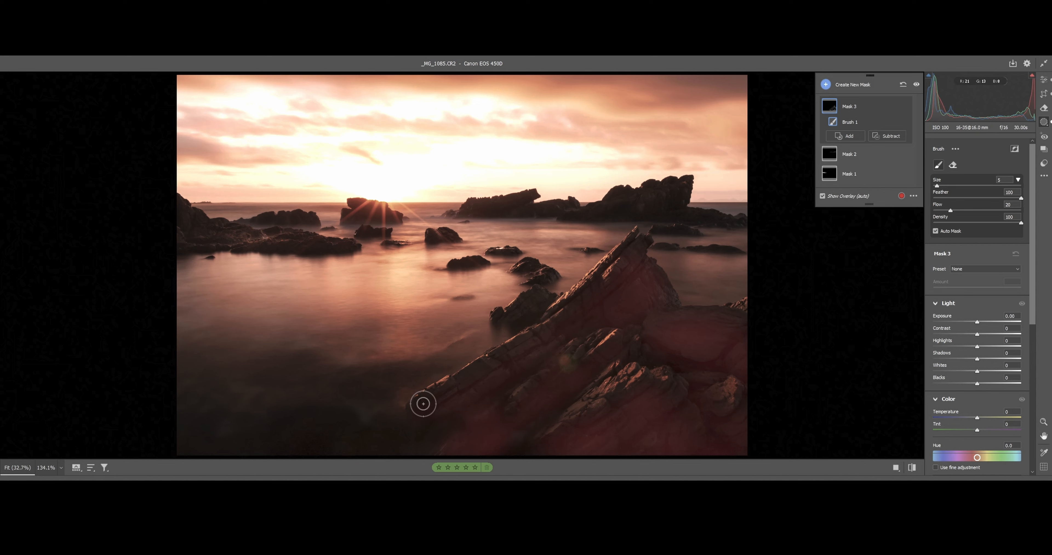
pyautogui.press('[')
pyautogui.press(']')
pyautogui.press(']')
pyautogui.moveTo(466, 379); pyautogui.dragTo(546, 333)
# - Set the foreground rocks mask's exposure to +1.30 and compare the edited photo with its default settings
pyautogui.moveTo(979, 321); pyautogui.dragTo(1017, 317)
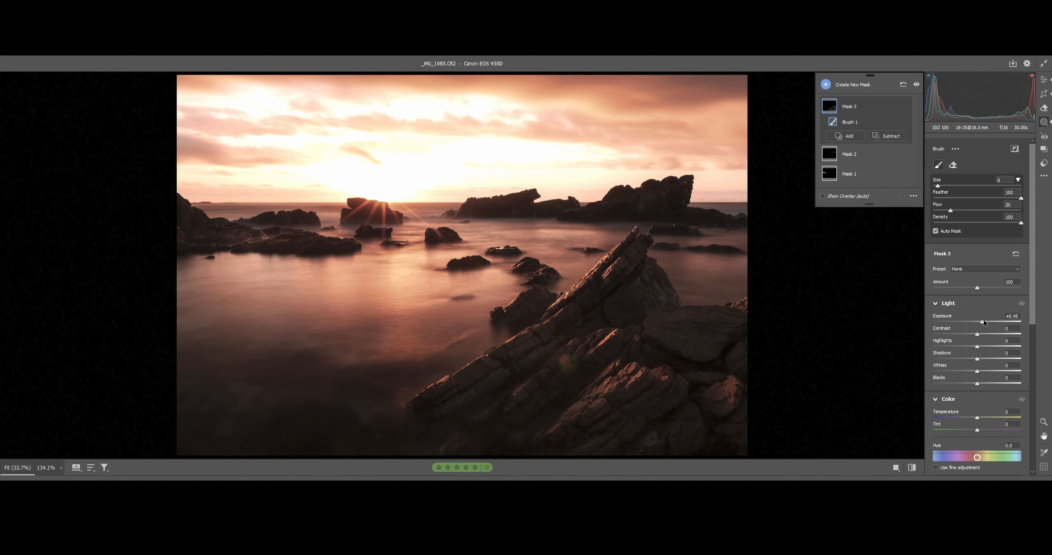
pyautogui.moveTo(982, 320); pyautogui.dragTo(1051, 304)
pyautogui.moveTo(986, 301); pyautogui.dragTo(994, 305)
pyautogui.click(911, 468)
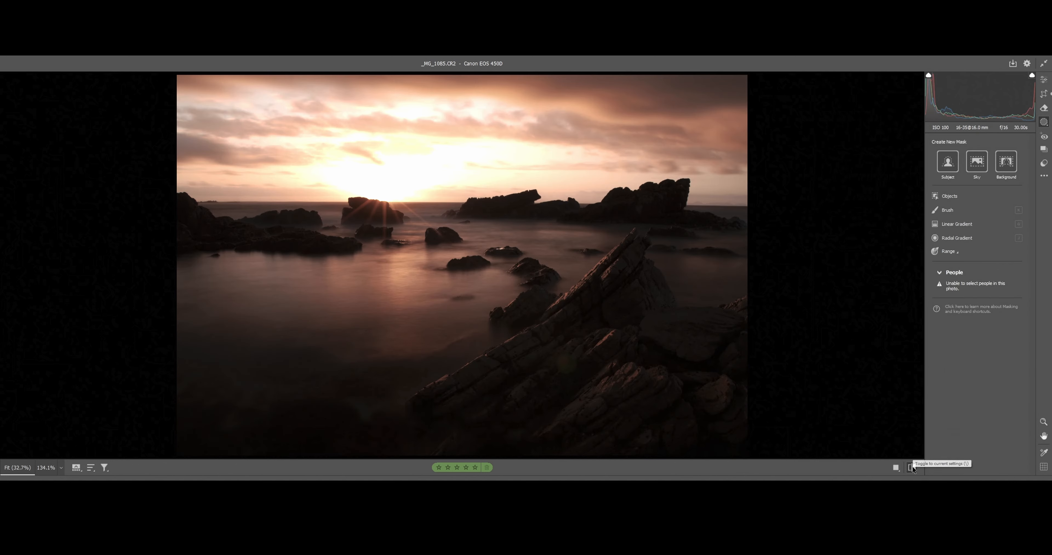
pyautogui.click(912, 467)
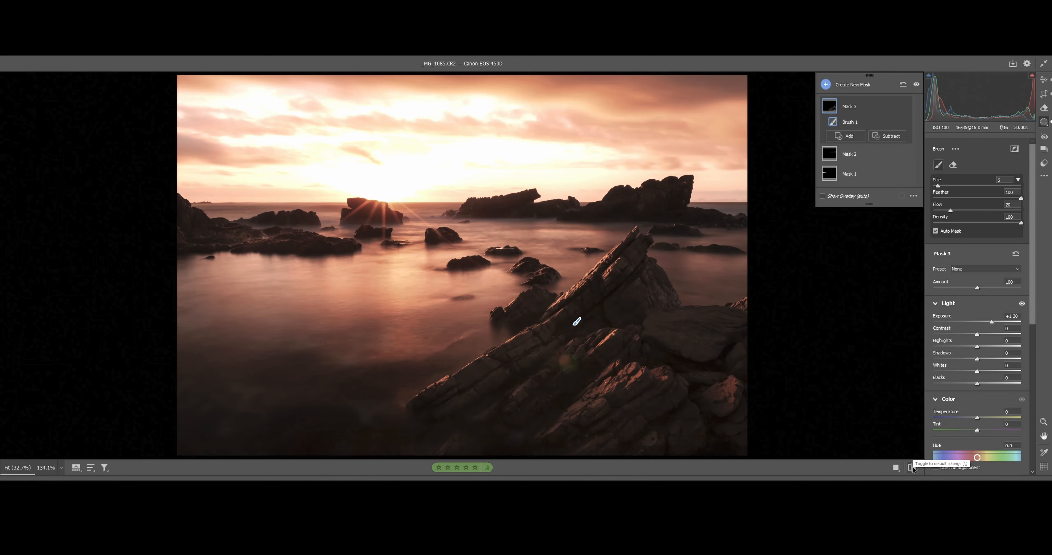
pyautogui.click(912, 467)
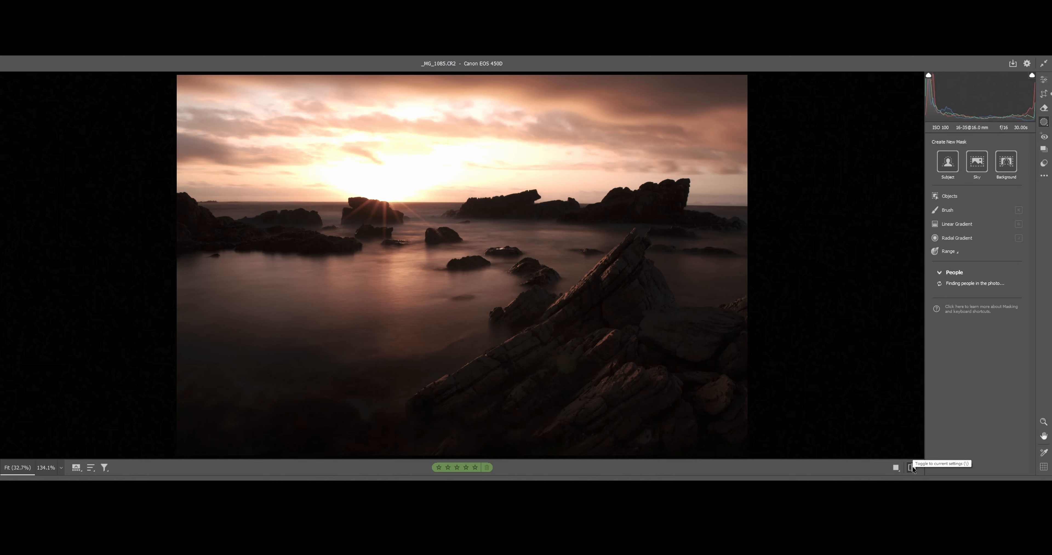
pyautogui.click(912, 467)
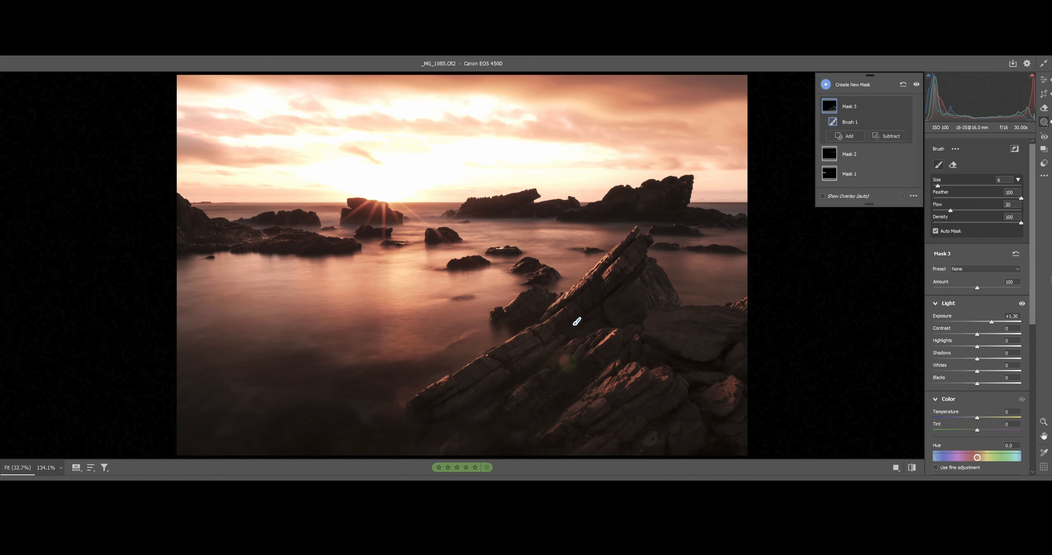
# - Create a brush mask with flow 15 and paint it along the horizon line
pyautogui.click(825, 84)
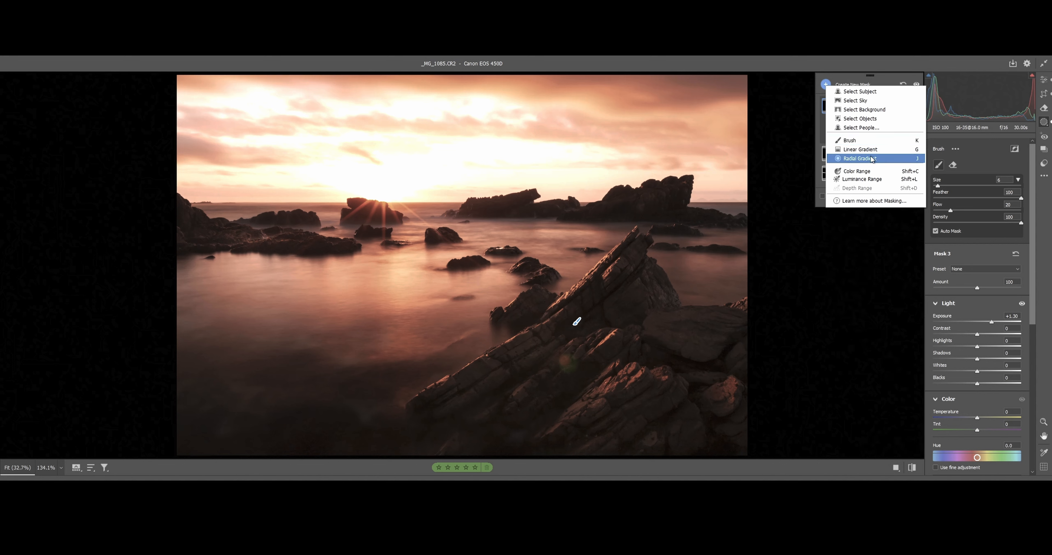
pyautogui.click(861, 143)
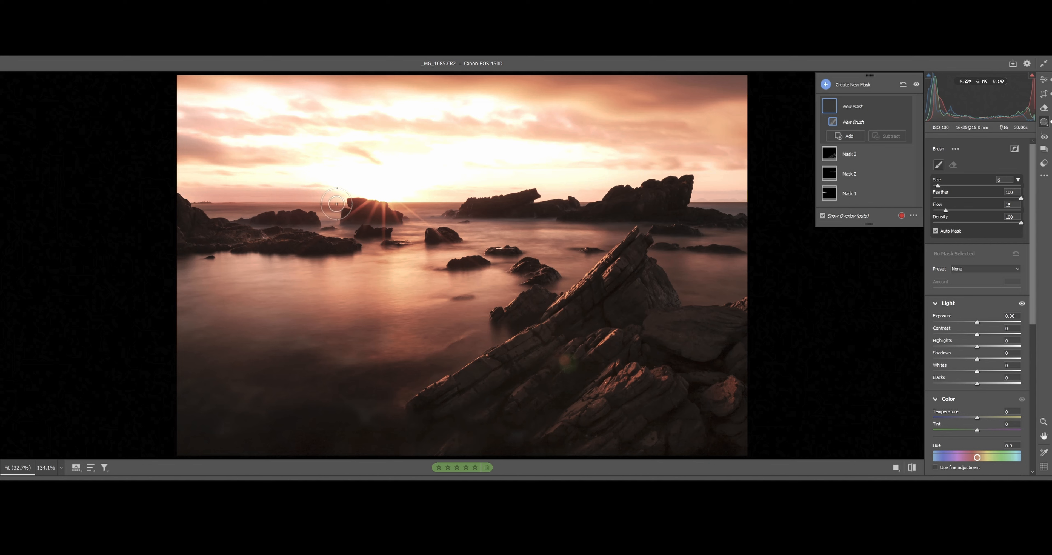
pyautogui.moveTo(424, 202)
pyautogui.mouseDown()
pyautogui.moveTo(382, 205)
pyautogui.moveTo(404, 202)
pyautogui.mouseUp()
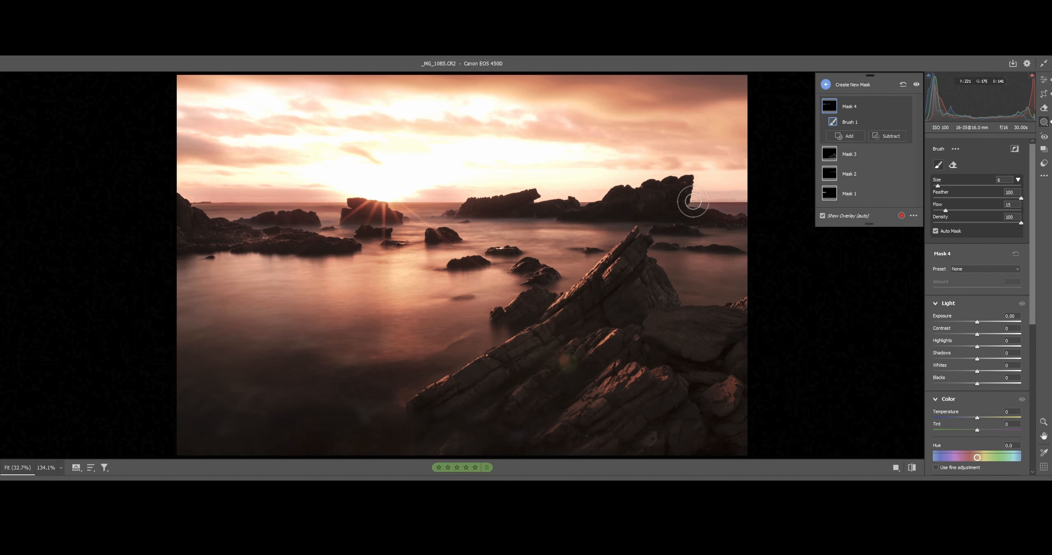
pyautogui.press('[')
pyautogui.press('[')
# - Set the horizon mask's dehaze to -35 and blacks to +11, and compare the result with the default settings
pyautogui.moveTo(1032, 308); pyautogui.dragTo(1047, 393)
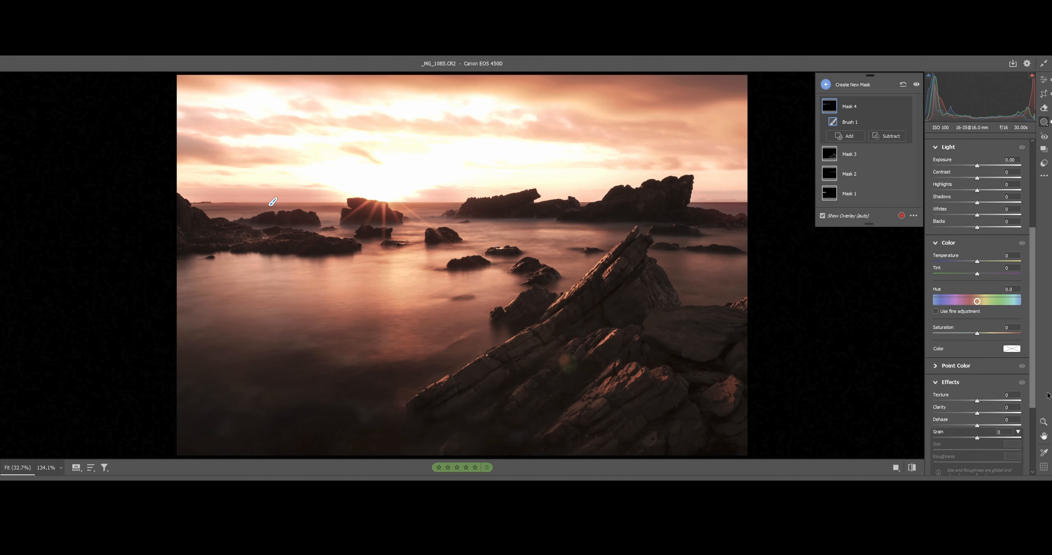
pyautogui.scroll(-1, 932, 422)
pyautogui.moveTo(974, 414); pyautogui.dragTo(927, 411)
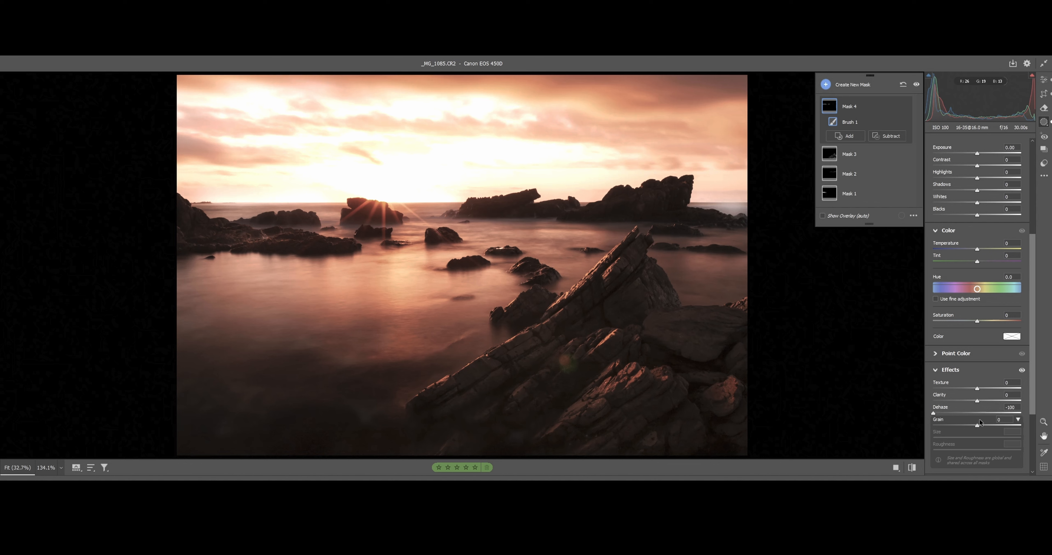
pyautogui.moveTo(942, 413); pyautogui.dragTo(965, 412)
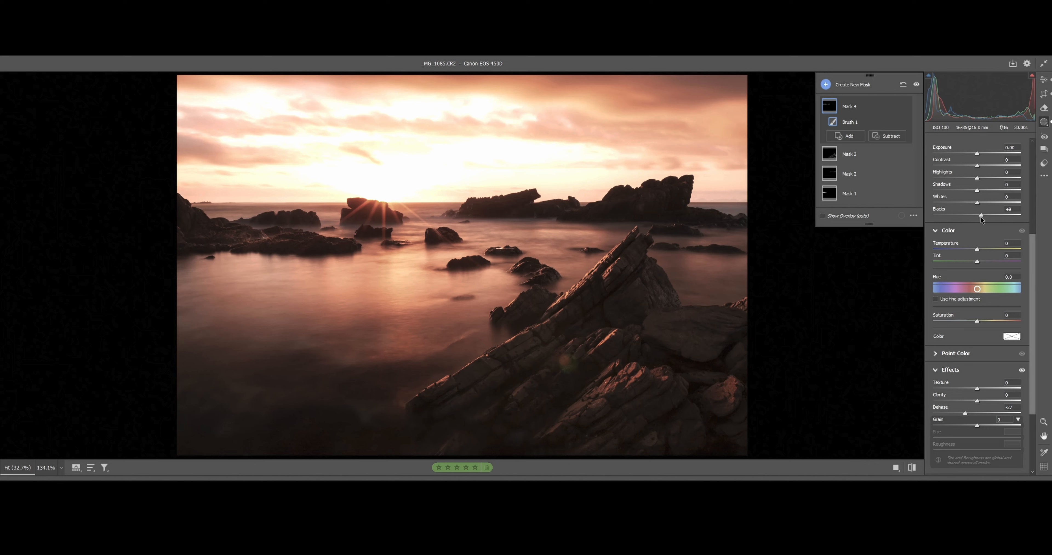
pyautogui.moveTo(991, 214); pyautogui.dragTo(1024, 215)
pyautogui.moveTo(956, 414); pyautogui.dragTo(959, 411)
pyautogui.press(']')
pyautogui.press('[')
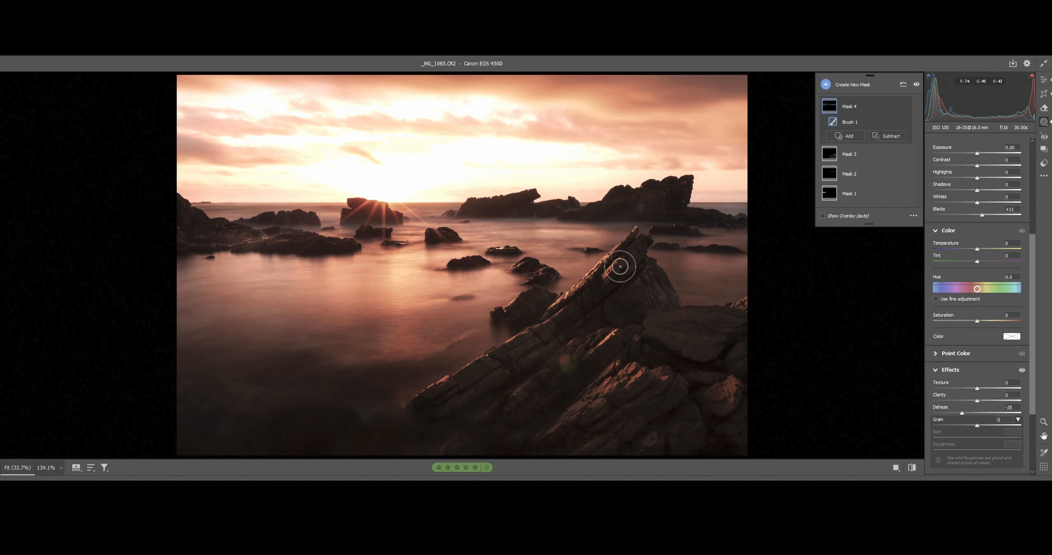
pyautogui.click(912, 468)
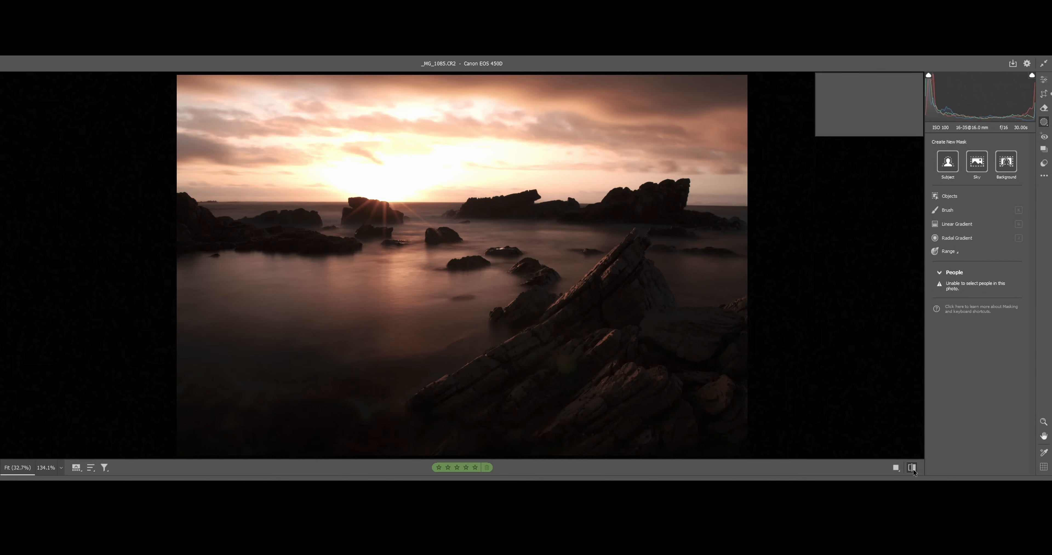
pyautogui.click(911, 468)
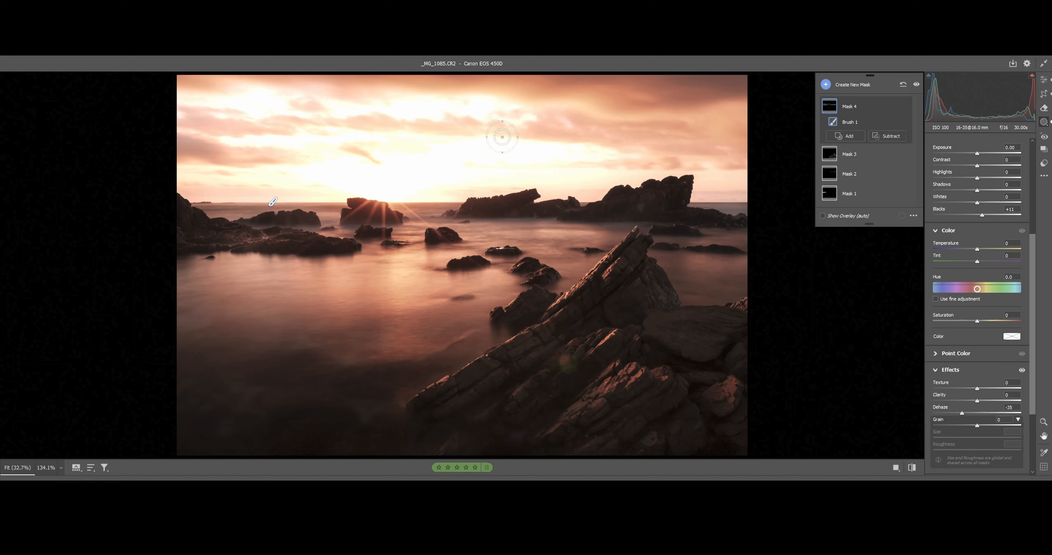
# - Create a sky selection mask, turn on the highlight clipping warning, and set the mask's exposure to -0.60
pyautogui.click(825, 84)
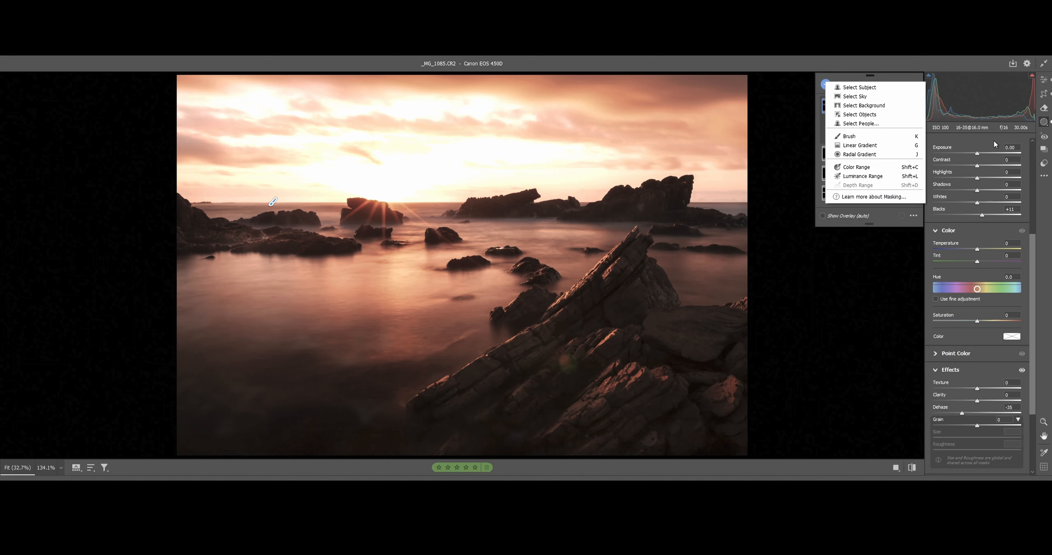
pyautogui.click(869, 97)
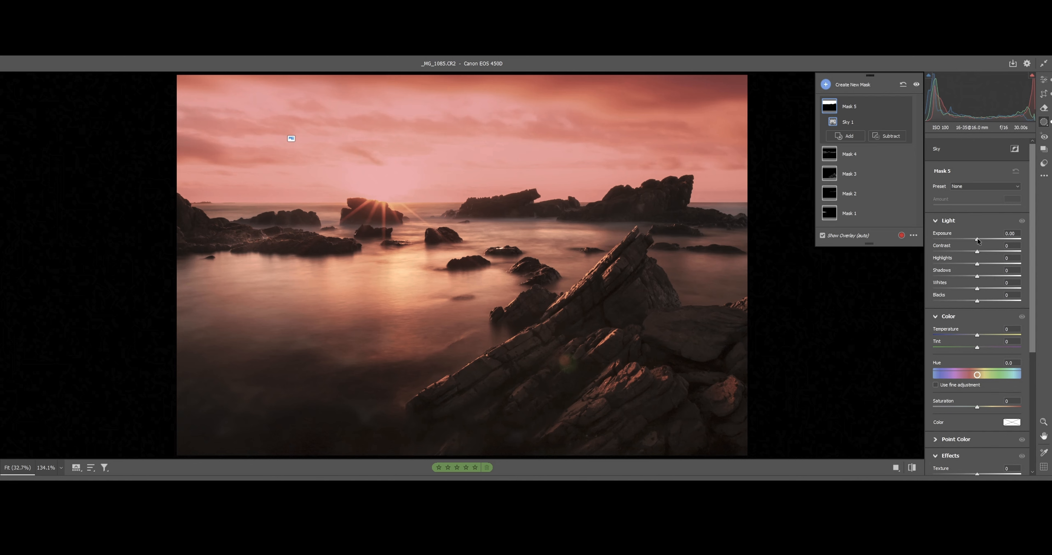
pyautogui.moveTo(978, 240); pyautogui.dragTo(955, 237)
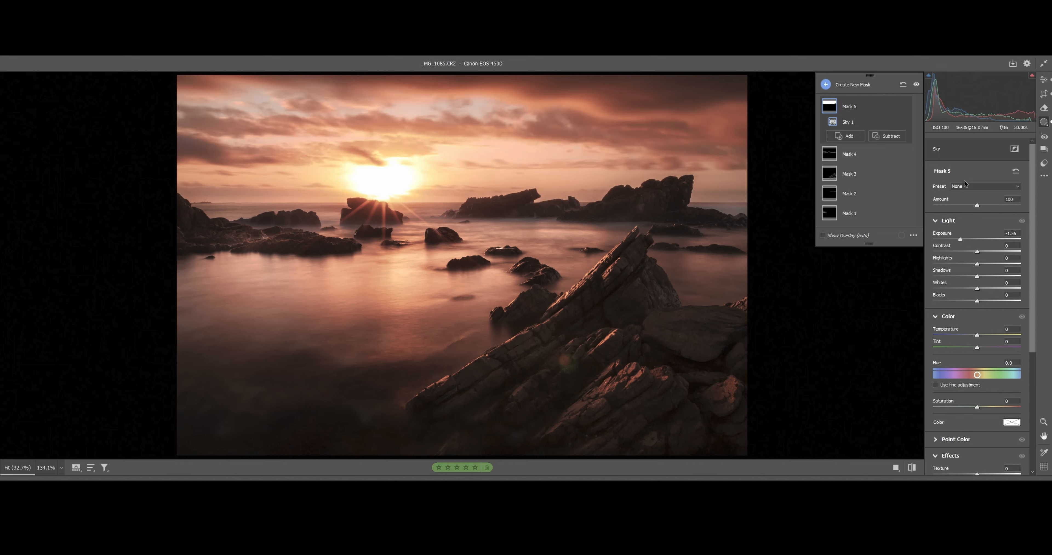
pyautogui.click(1032, 75)
pyautogui.moveTo(961, 239)
pyautogui.mouseDown()
pyautogui.moveTo(946, 240)
pyautogui.moveTo(962, 239)
pyautogui.mouseUp()
pyautogui.moveTo(968, 239); pyautogui.dragTo(970, 241)
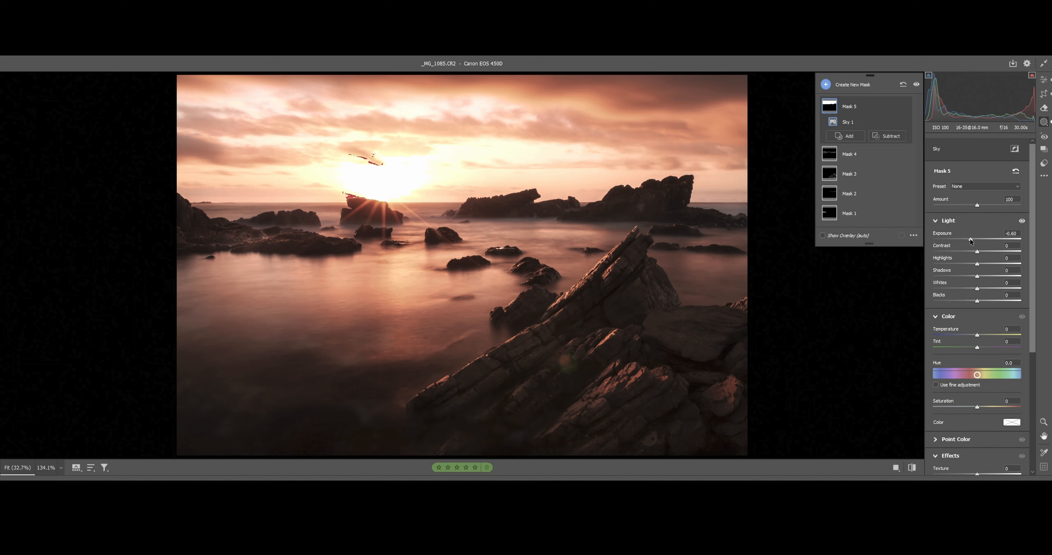
# - Set the sky mask's exposure to -0.50 and turn off the shadow and highlight clipping warnings
pyautogui.moveTo(971, 241); pyautogui.dragTo(971, 241)
pyautogui.moveTo(979, 278)
pyautogui.mouseDown()
pyautogui.moveTo(1007, 272)
pyautogui.moveTo(955, 272)
pyautogui.moveTo(985, 272)
pyautogui.moveTo(956, 272)
pyautogui.moveTo(977, 276)
pyautogui.mouseUp()
pyautogui.click(912, 467)
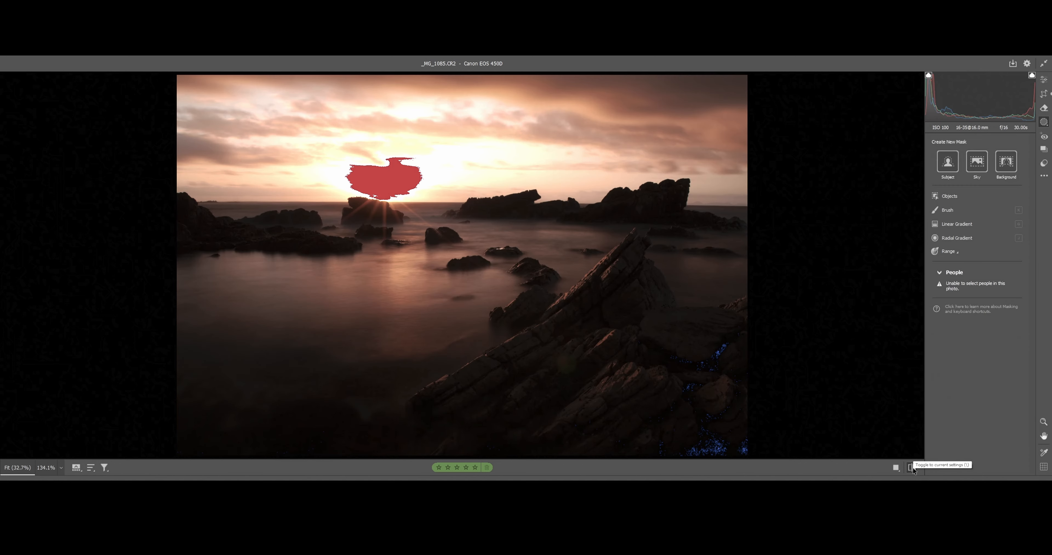
pyautogui.click(928, 76)
pyautogui.click(1030, 75)
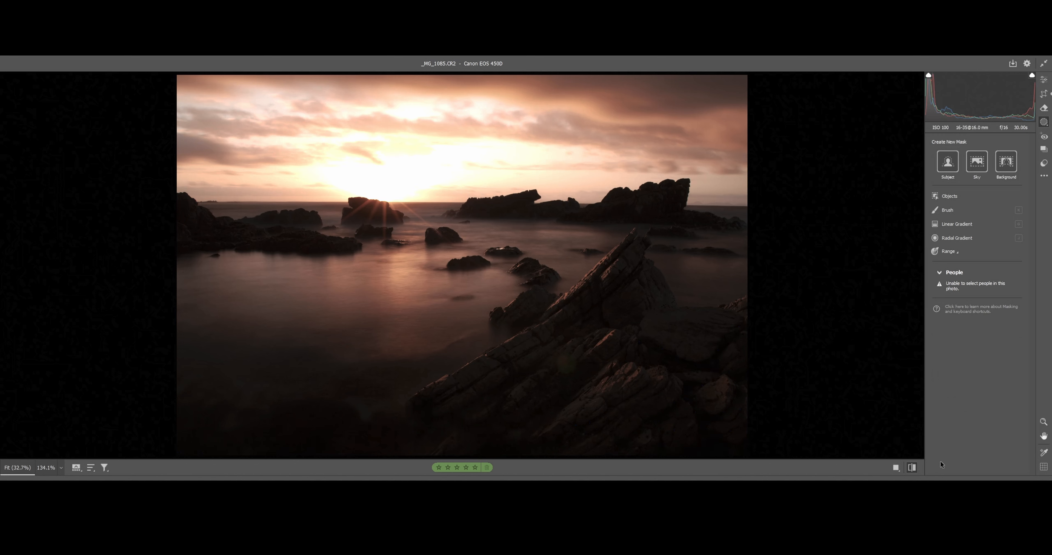
# - Compare the edited photo with its default settings and return to the current edit
pyautogui.click(911, 468)
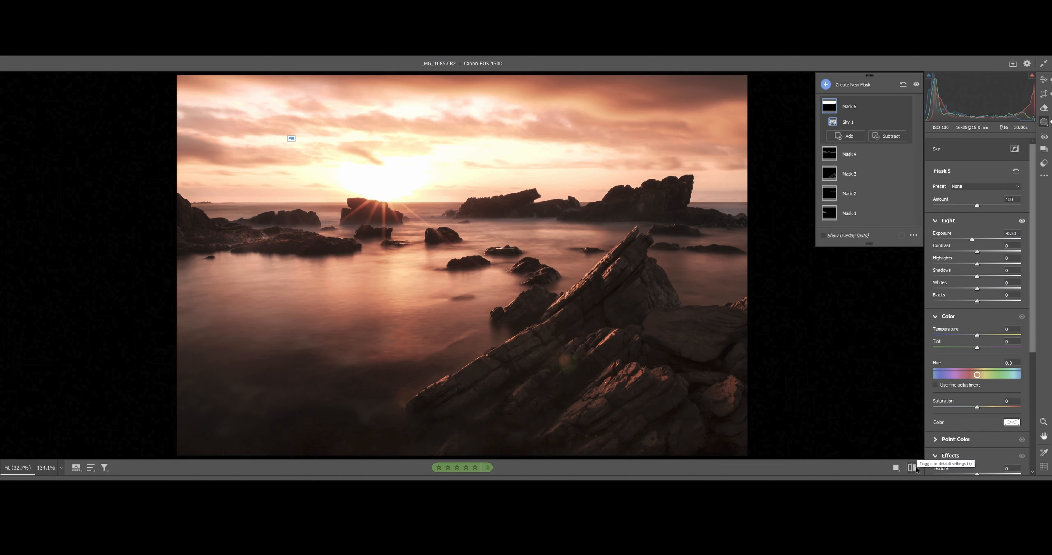
pyautogui.click(914, 468)
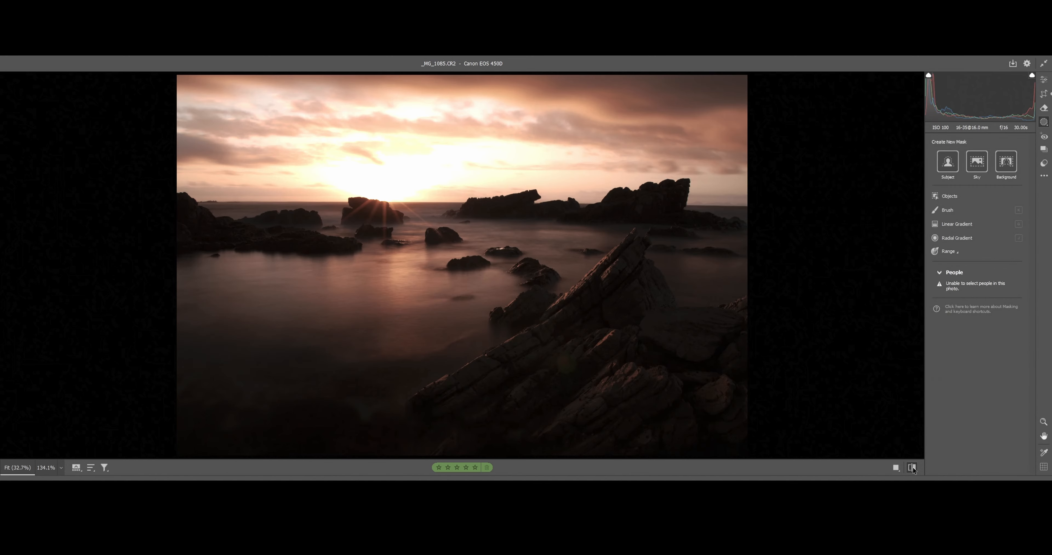
pyautogui.click(914, 468)
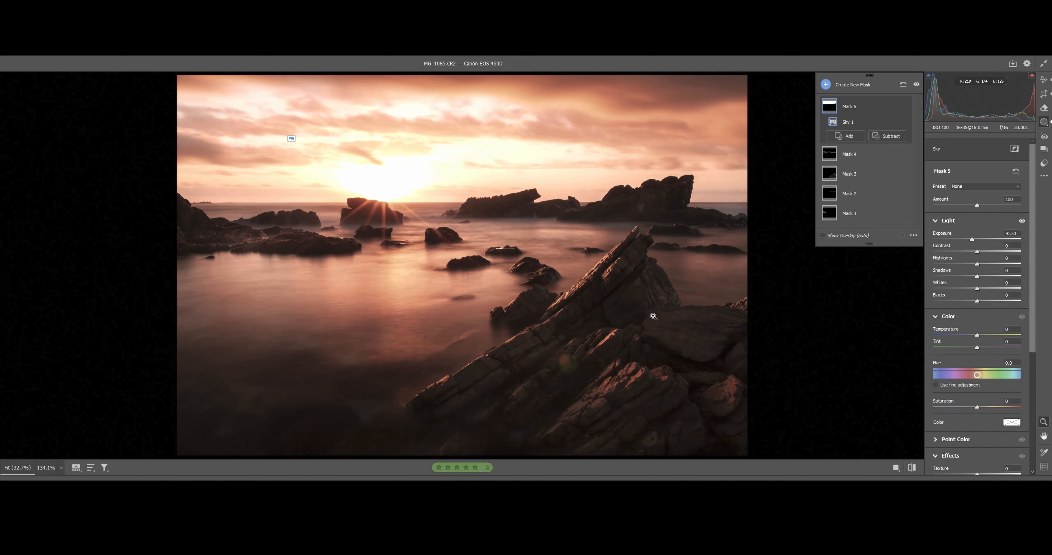
# - Examine the foreground rocks and the distant rocks on the horizon up close, and return to the full view
pyautogui.moveTo(634, 326); pyautogui.dragTo(746, 313)
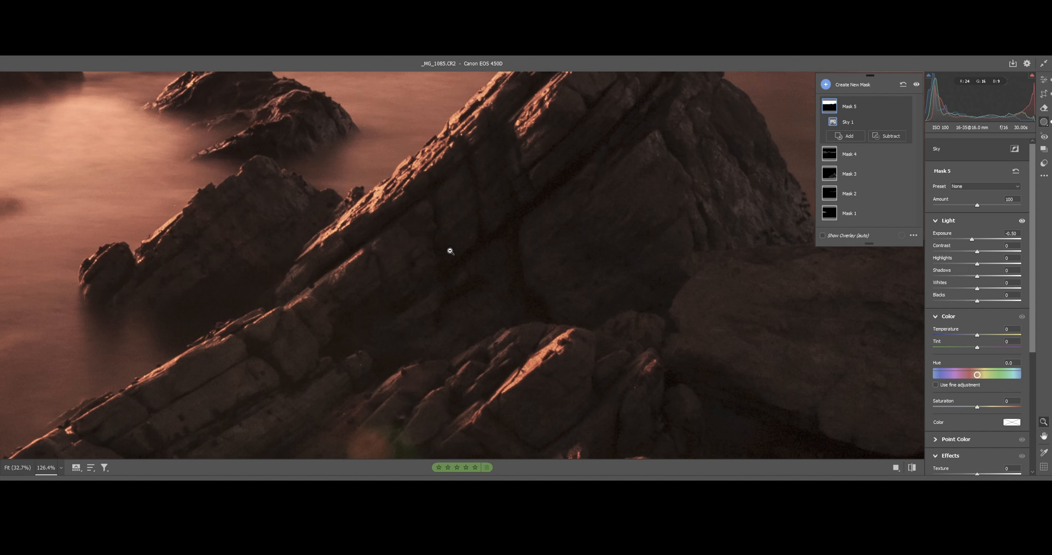
pyautogui.moveTo(576, 261)
pyautogui.mouseDown()
pyautogui.moveTo(522, 257)
pyautogui.moveTo(563, 246)
pyautogui.mouseUp()
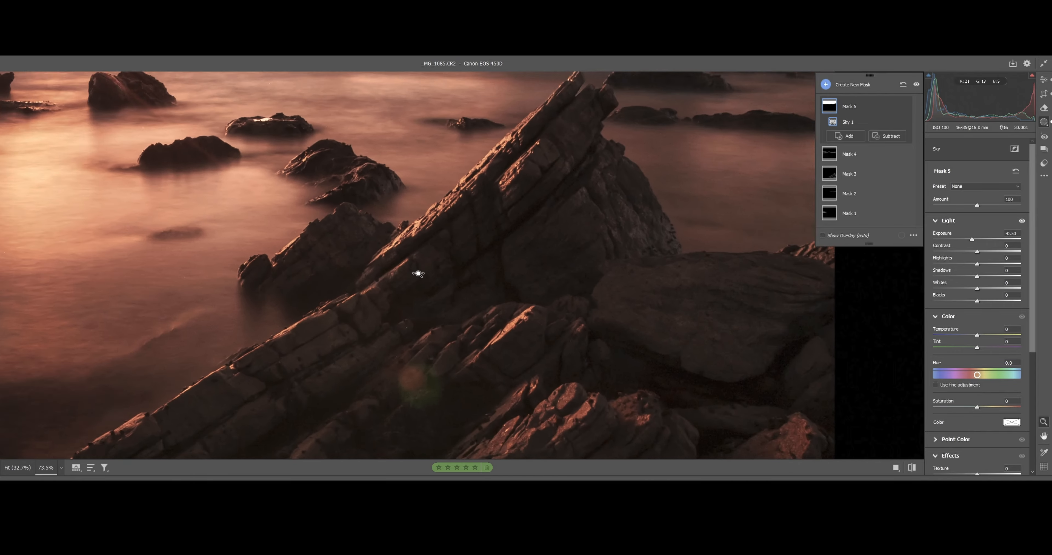
pyautogui.moveTo(418, 273); pyautogui.dragTo(402, 273)
pyautogui.click(403, 274)
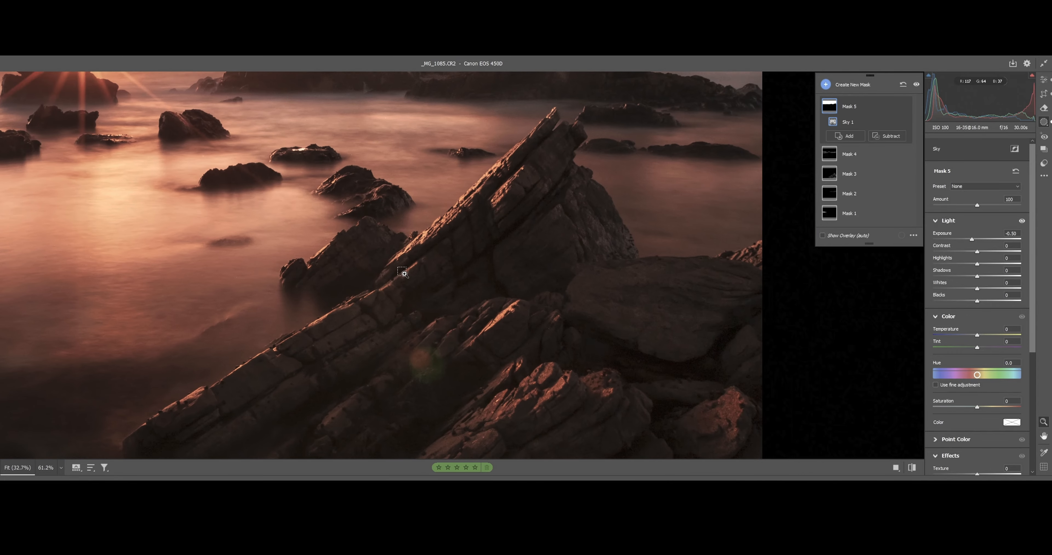
pyautogui.moveTo(649, 202); pyautogui.dragTo(718, 198)
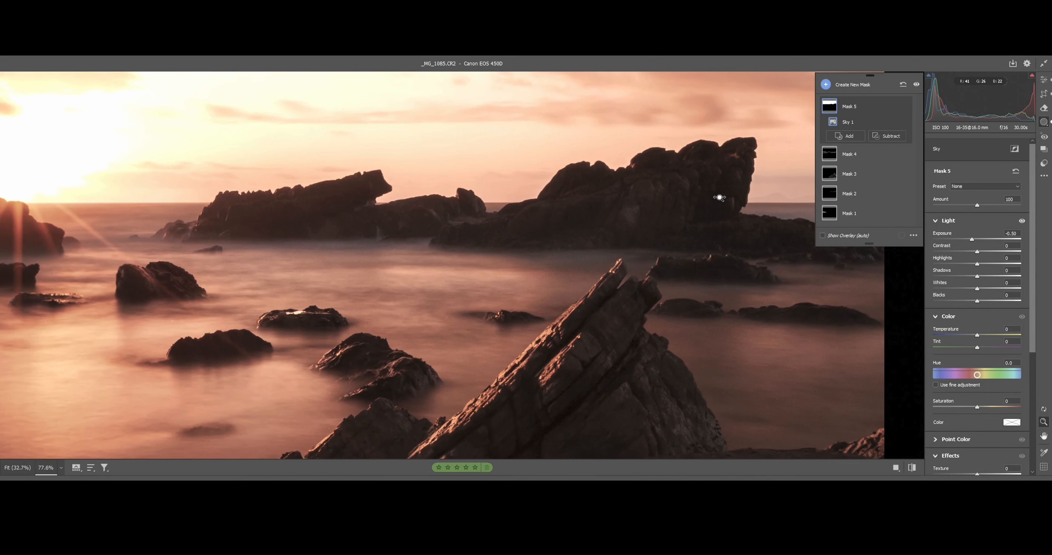
pyautogui.keyDown('alt'); pyautogui.click(391, 220); pyautogui.keyUp('alt')
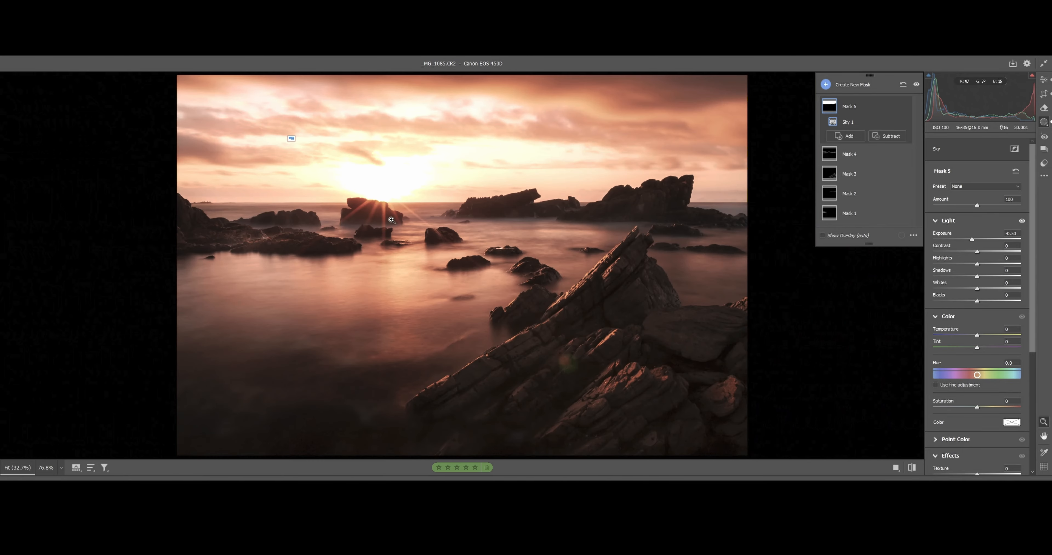
# - Go back from the sky mask to the global edits and review the light and color settings
pyautogui.scroll(-5, 1039, 396)
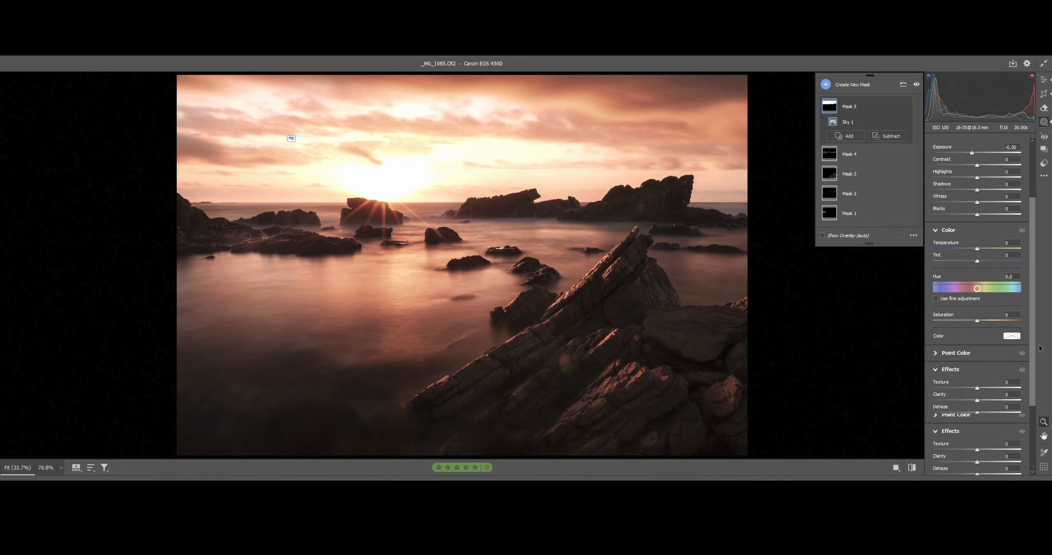
pyautogui.scroll(5, 1039, 396)
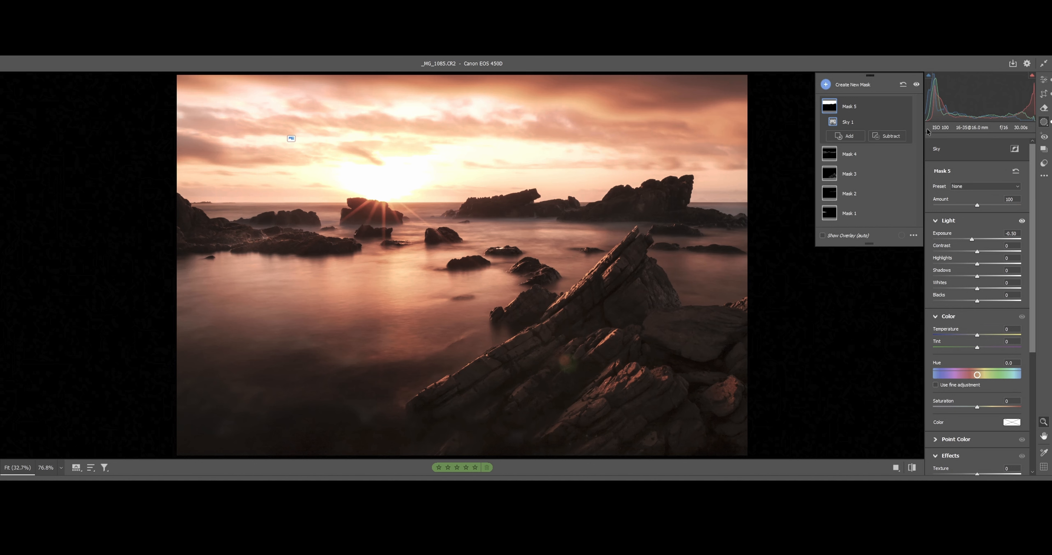
pyautogui.click(1043, 82)
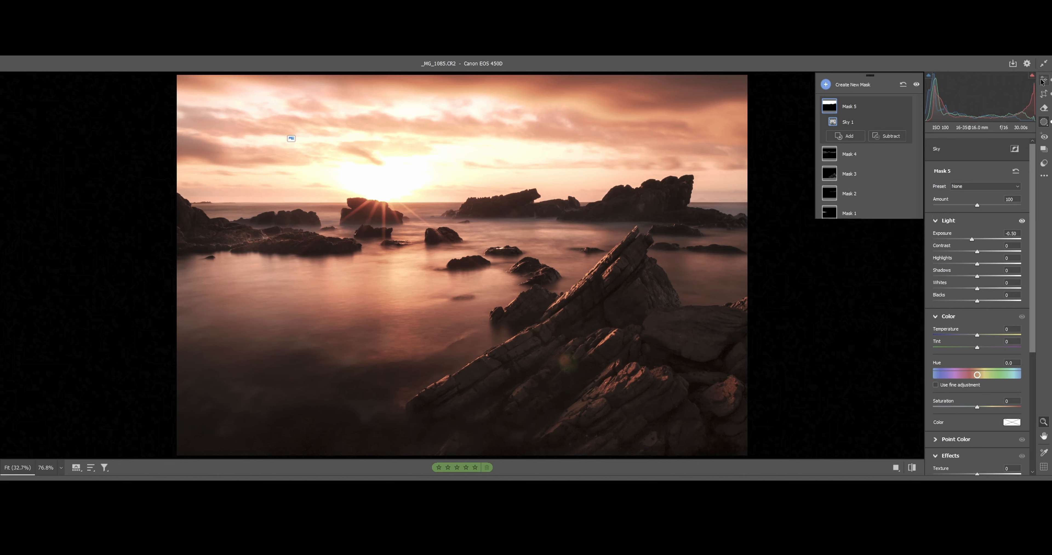
pyautogui.click(935, 165)
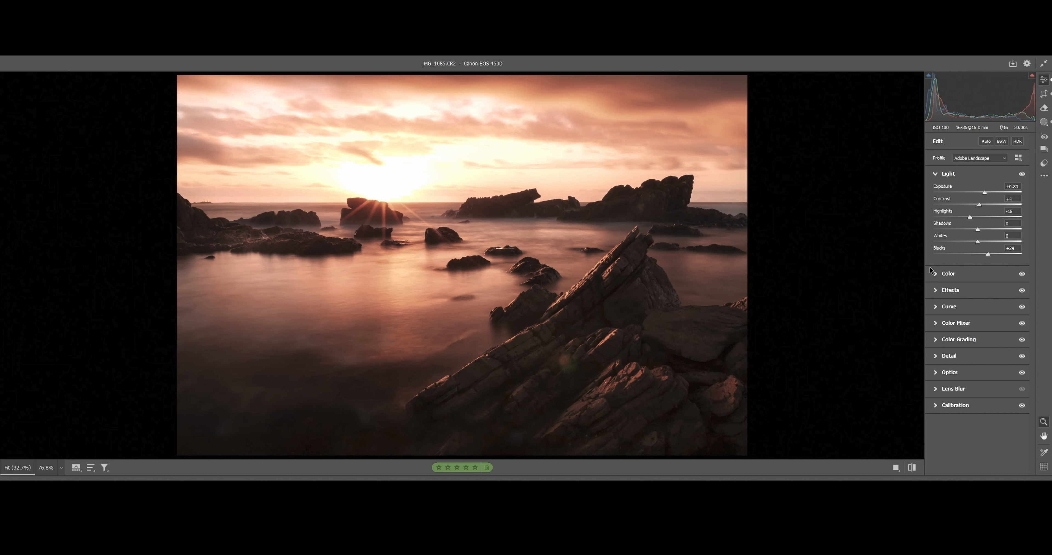
pyautogui.click(936, 275)
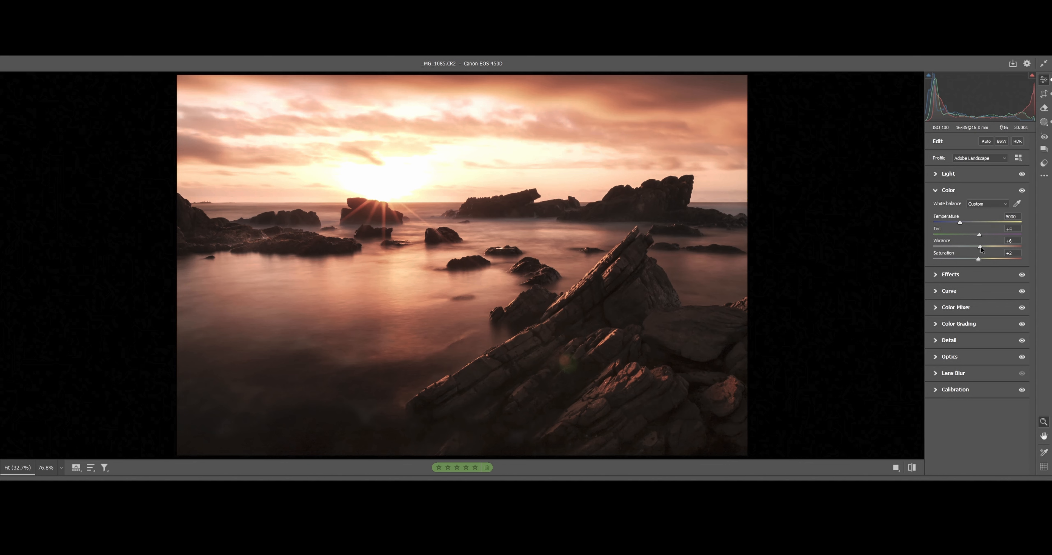
# - Fine-tune the global effects with clarity +12 and dehaze -12, and check the rocks near the sun up close
pyautogui.click(936, 276)
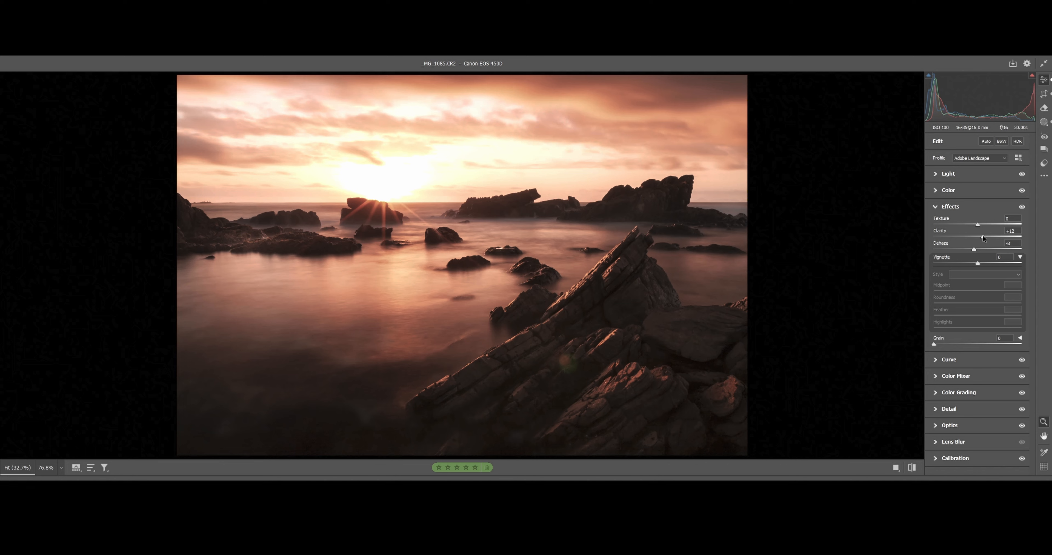
pyautogui.moveTo(983, 235); pyautogui.dragTo(985, 241)
pyautogui.moveTo(976, 249)
pyautogui.mouseDown()
pyautogui.moveTo(964, 248)
pyautogui.moveTo(972, 252)
pyautogui.mouseUp()
pyautogui.moveTo(278, 226); pyautogui.dragTo(460, 228)
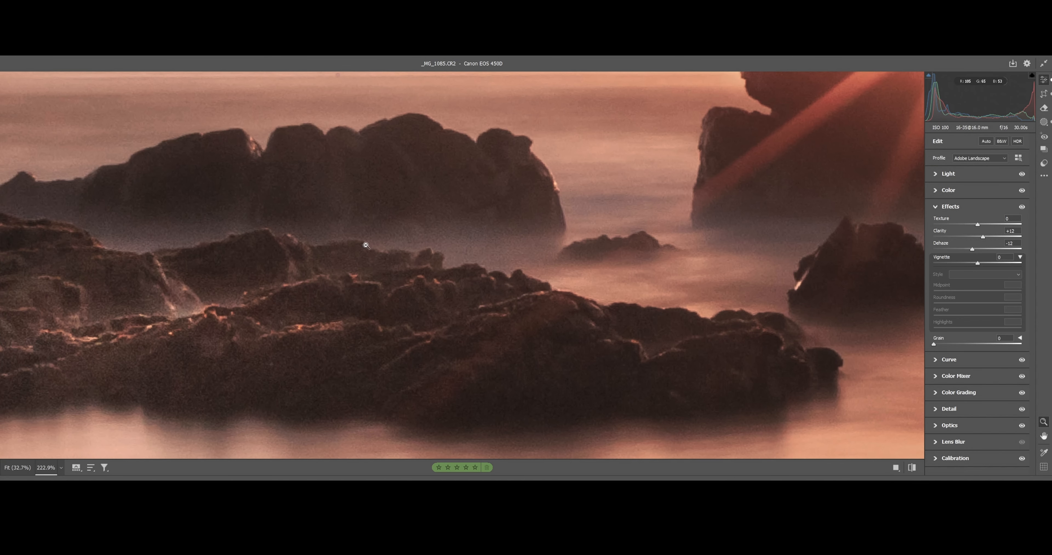
pyautogui.moveTo(803, 229); pyautogui.dragTo(740, 243)
pyautogui.hotkey('ctrl', '0')
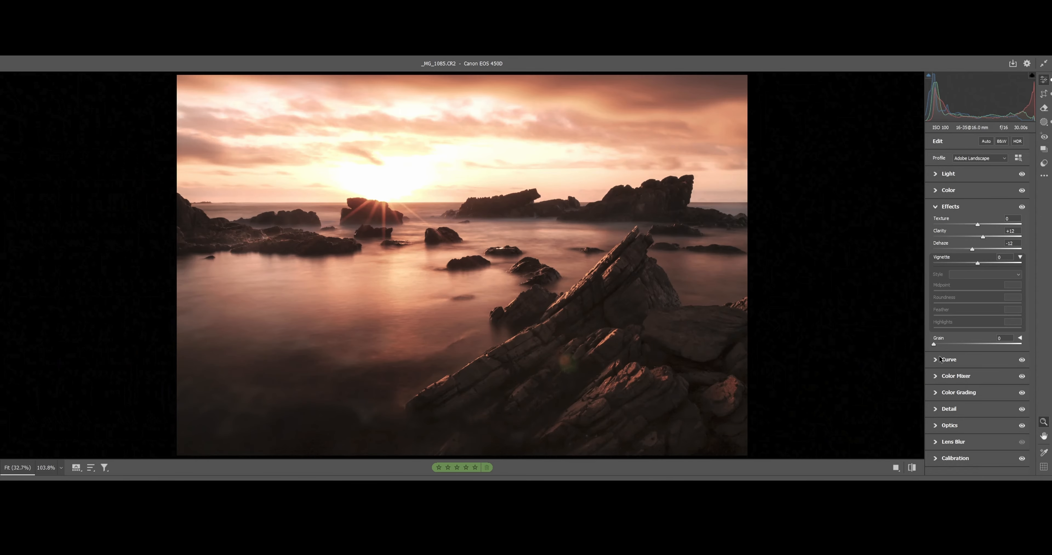
# - Review the tone curve, the color mixer's luminance, saturation and hue values, and the color grading wheels
pyautogui.click(938, 360)
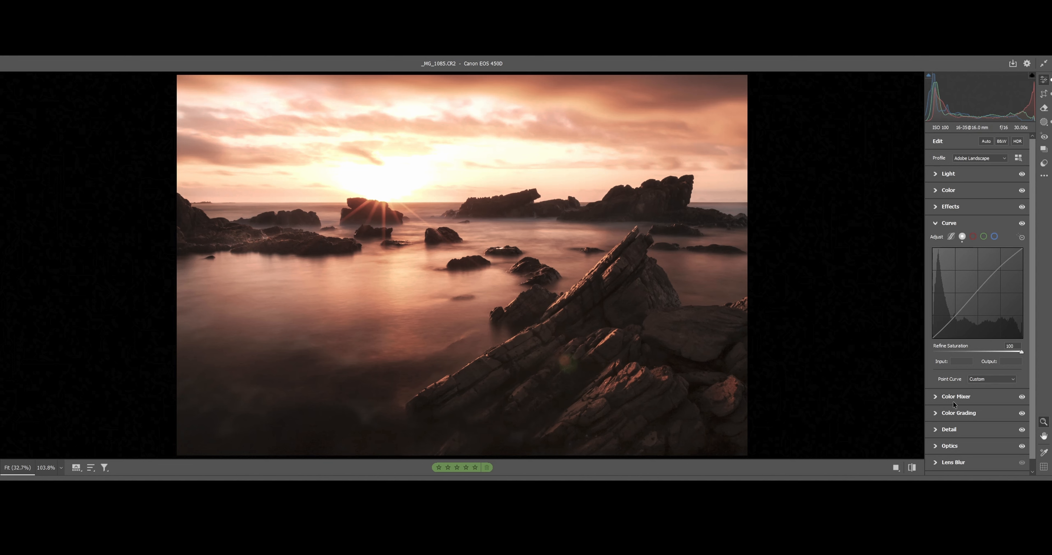
pyautogui.click(936, 396)
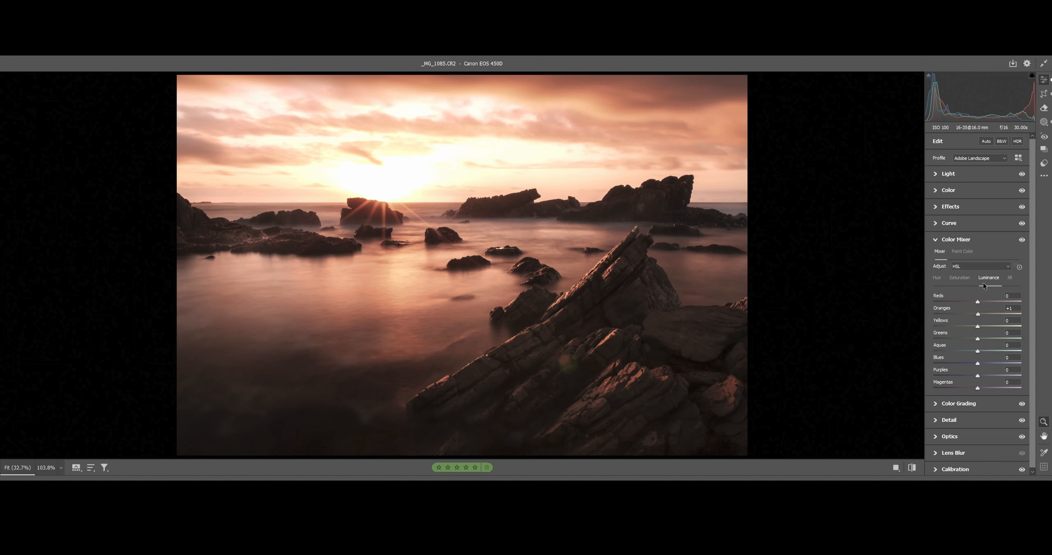
pyautogui.click(964, 279)
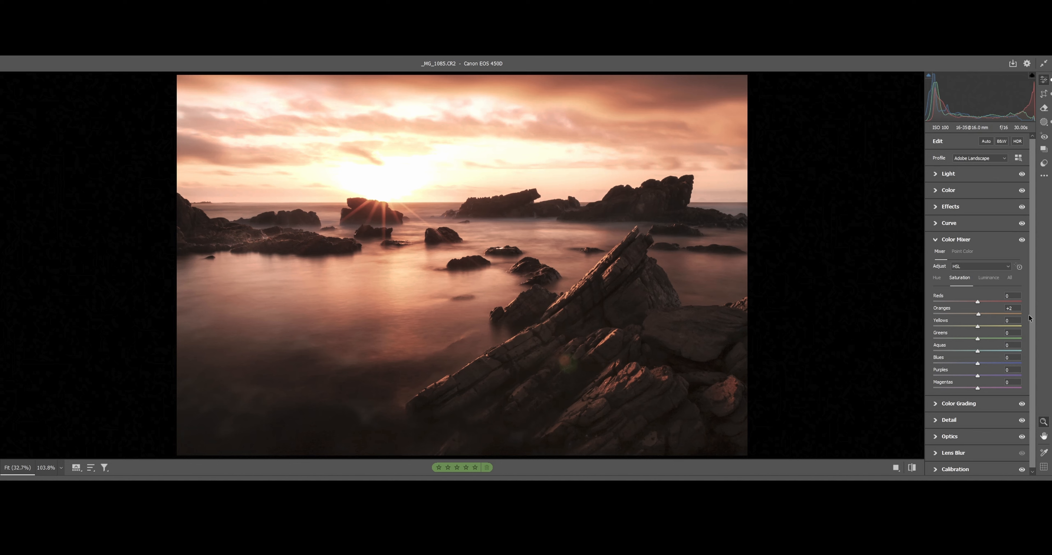
pyautogui.click(938, 279)
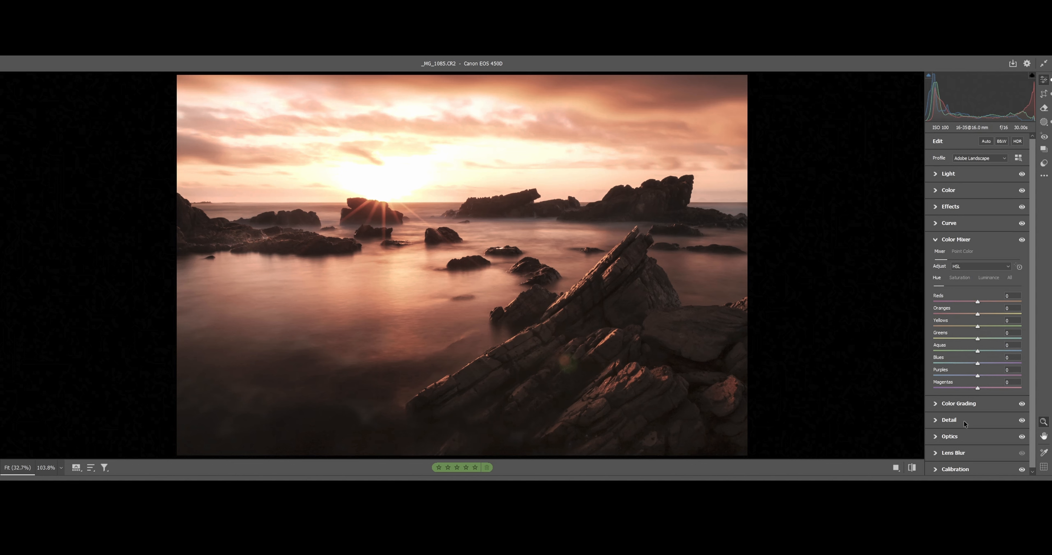
pyautogui.click(940, 406)
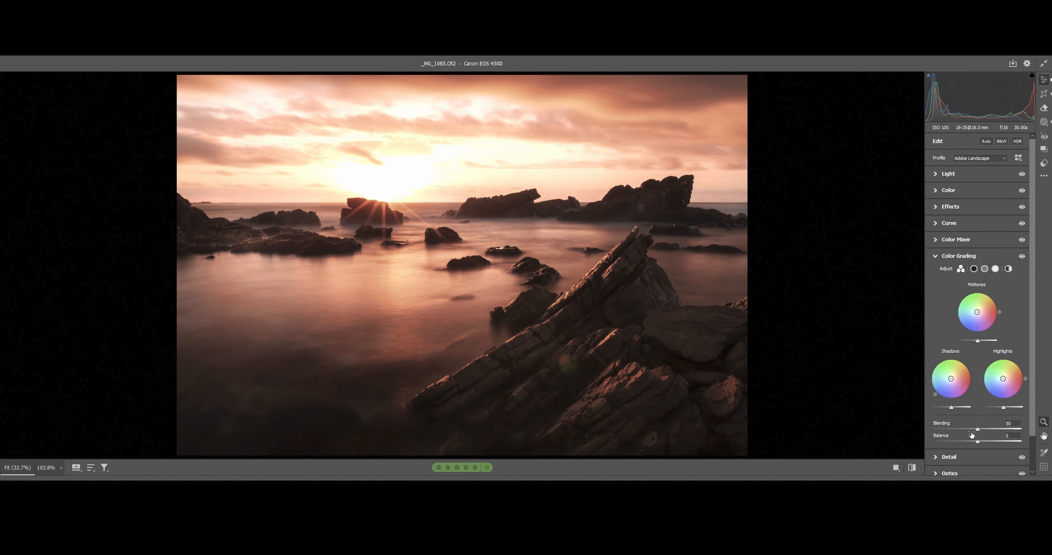
# - Set the sharpening to 64 with radius 1.4 and masking 18, judging the effect at high magnification on the horizon rocks
pyautogui.click(935, 458)
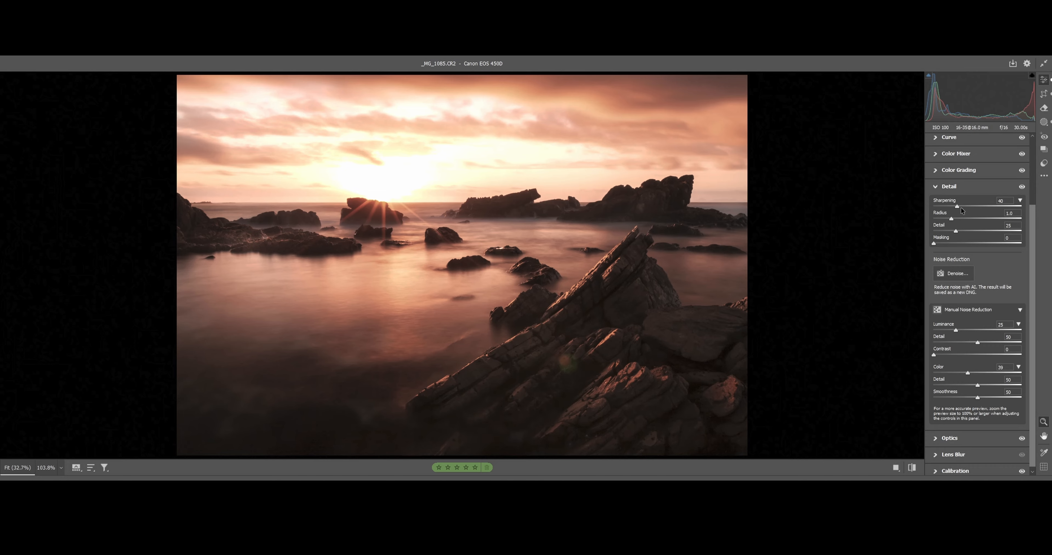
pyautogui.moveTo(535, 226); pyautogui.dragTo(694, 225)
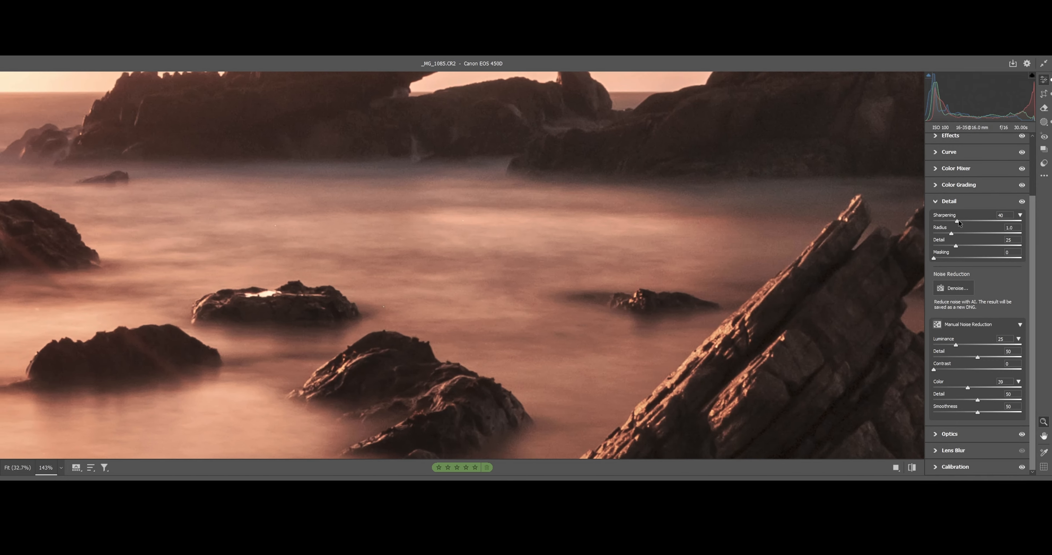
pyautogui.moveTo(971, 220); pyautogui.dragTo(969, 221)
pyautogui.press('space')
pyautogui.moveTo(606, 116); pyautogui.dragTo(664, 324)
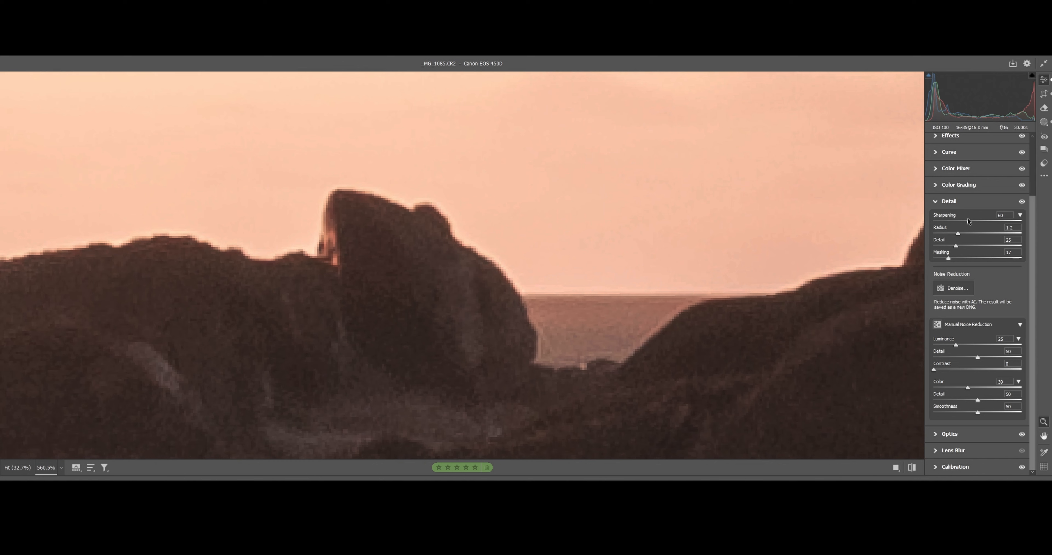
pyautogui.moveTo(1017, 220)
pyautogui.mouseDown()
pyautogui.moveTo(989, 220)
pyautogui.moveTo(1007, 221)
pyautogui.mouseUp()
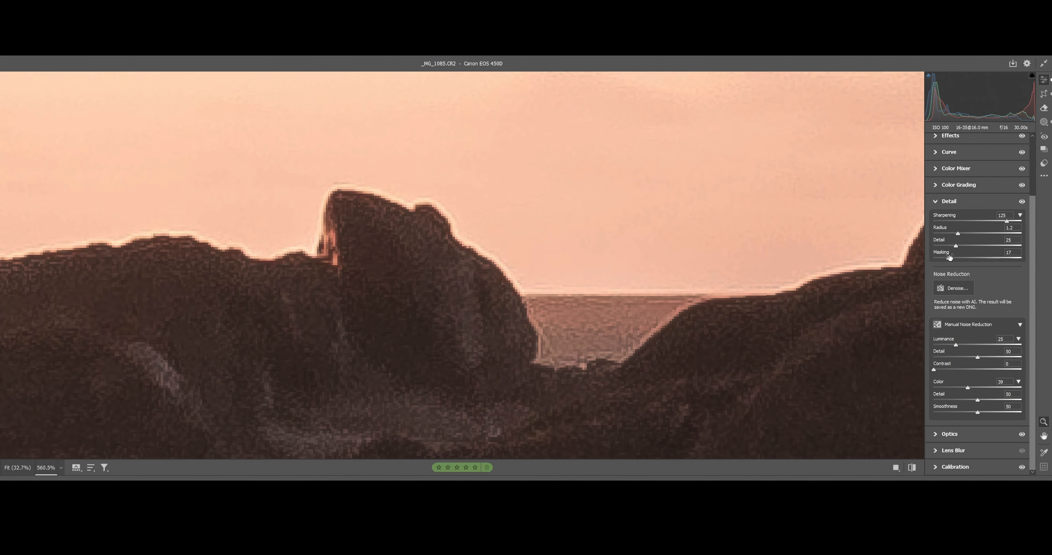
pyautogui.moveTo(949, 257)
pyautogui.mouseDown()
pyautogui.moveTo(984, 258)
pyautogui.moveTo(961, 258)
pyautogui.mouseUp()
pyautogui.moveTo(990, 255); pyautogui.dragTo(948, 263)
pyautogui.moveTo(974, 224)
pyautogui.mouseDown()
pyautogui.moveTo(956, 224)
pyautogui.moveTo(969, 231)
pyautogui.moveTo(947, 238)
pyautogui.moveTo(964, 226)
pyautogui.mouseUp()
pyautogui.hotkey('ctrl', '0')
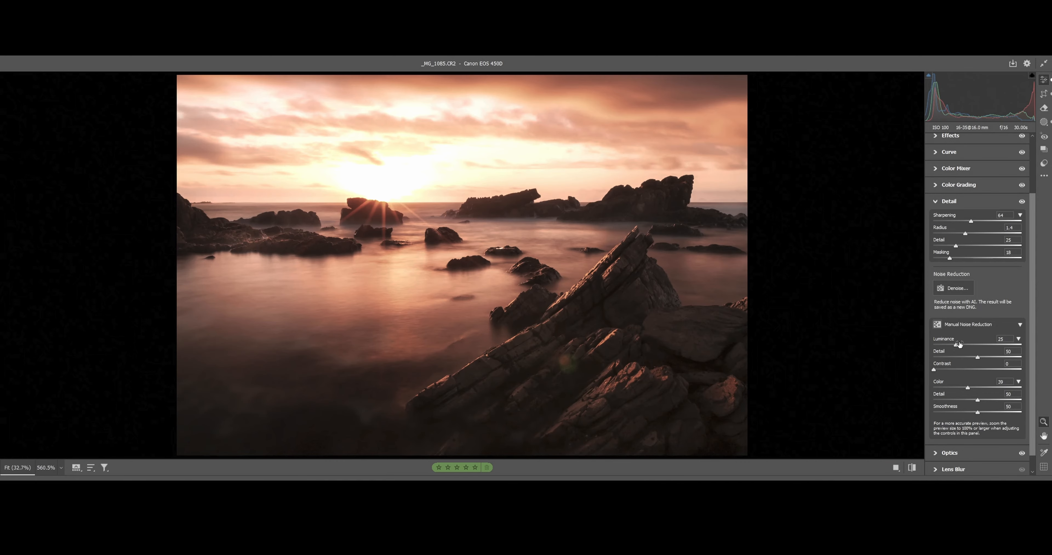
# - Inspect the dark foreground rocks up close for noise and return to the full view
pyautogui.moveTo(701, 343); pyautogui.dragTo(830, 307)
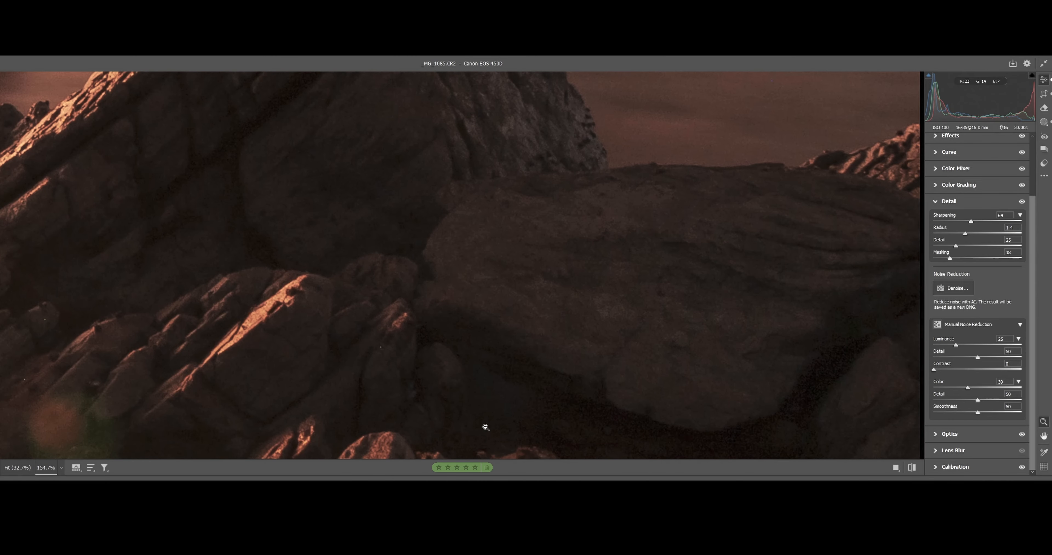
pyautogui.moveTo(491, 389); pyautogui.dragTo(496, 364)
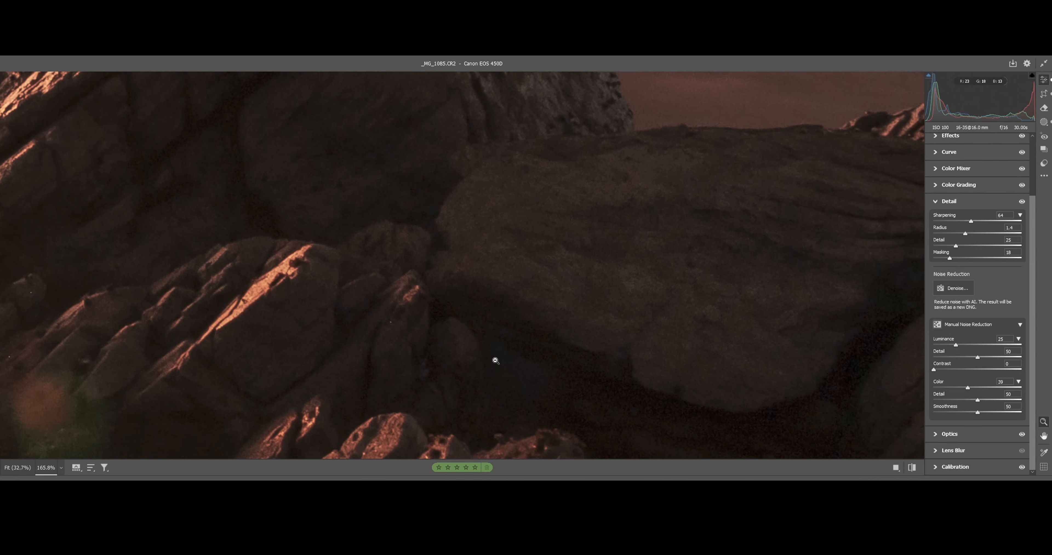
pyautogui.moveTo(479, 260); pyautogui.dragTo(434, 257)
pyautogui.hotkey('ctrl', '0')
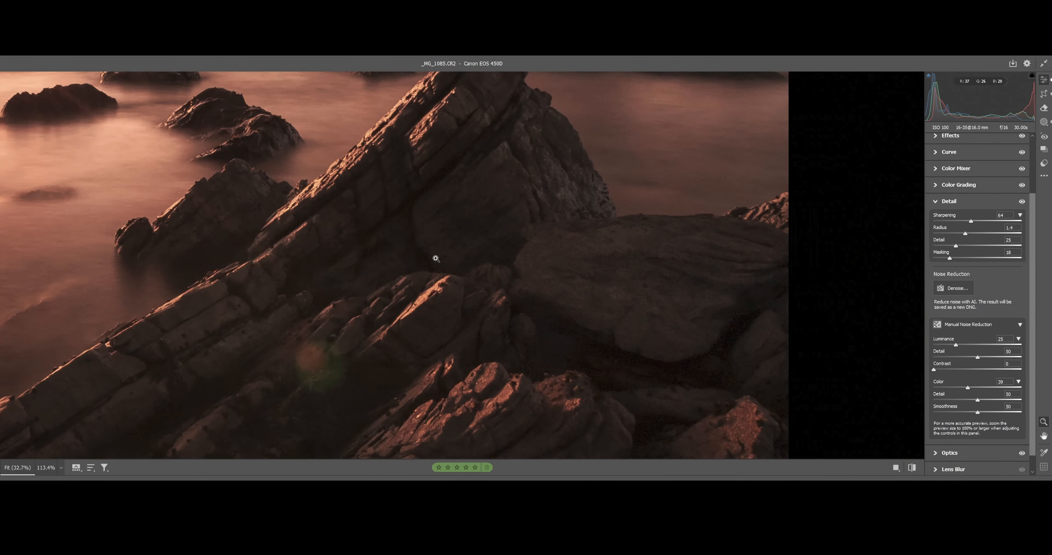
pyautogui.moveTo(608, 293); pyautogui.dragTo(751, 239)
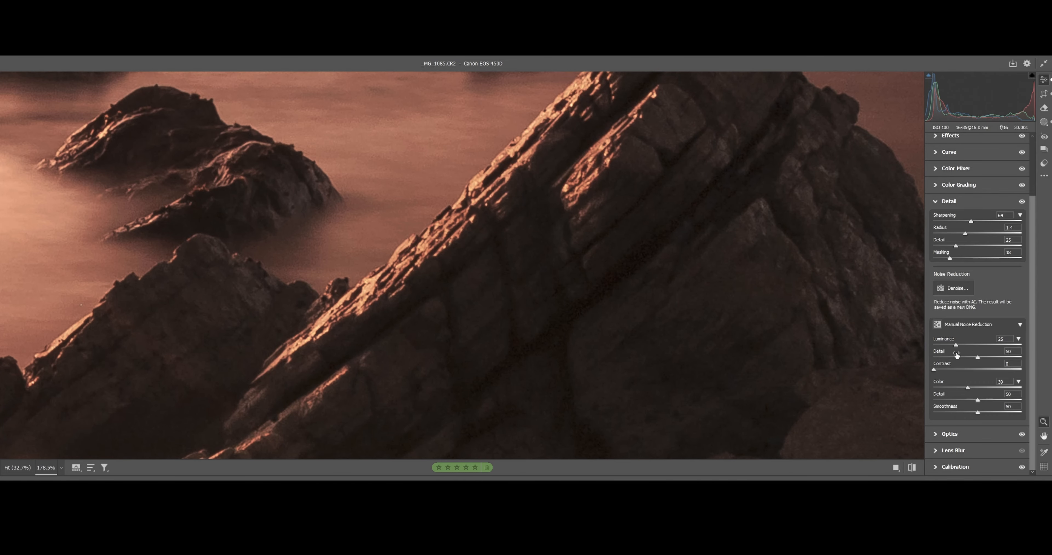
pyautogui.hotkey('ctrl', '0')
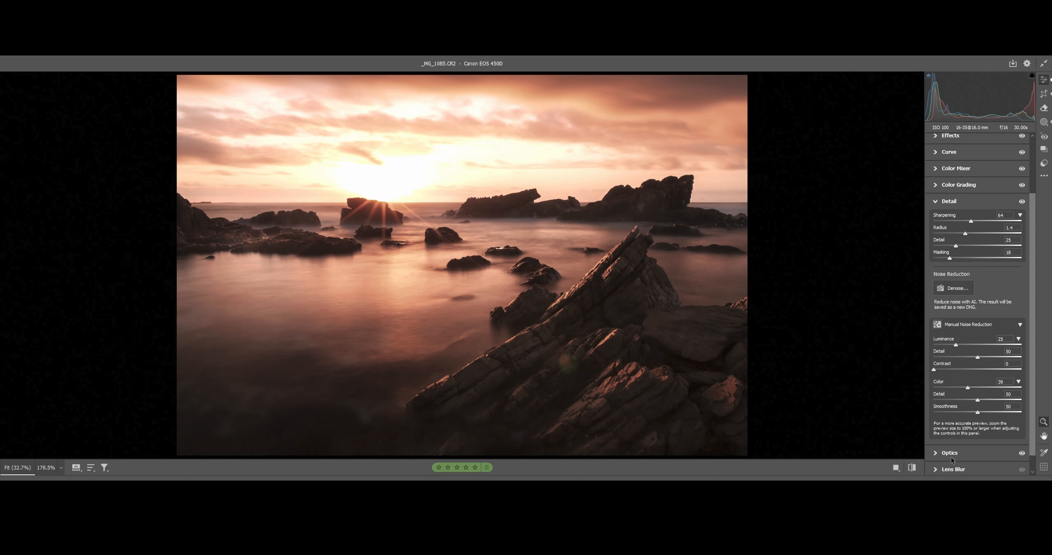
# - Check the distant rock's edge for color fringing and set the lens profile's vignette correction to 16
pyautogui.click(937, 452)
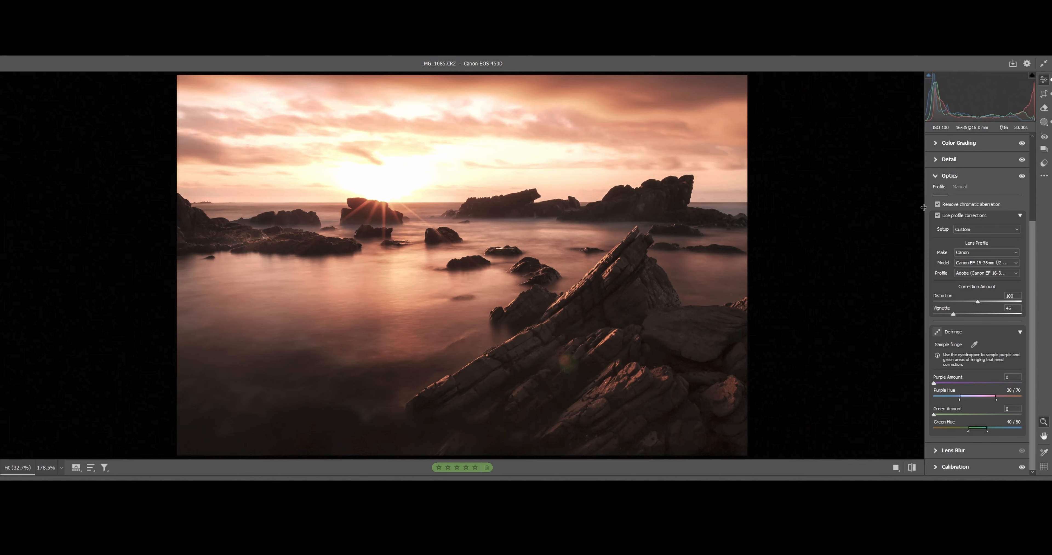
pyautogui.moveTo(690, 189); pyautogui.dragTo(912, 165)
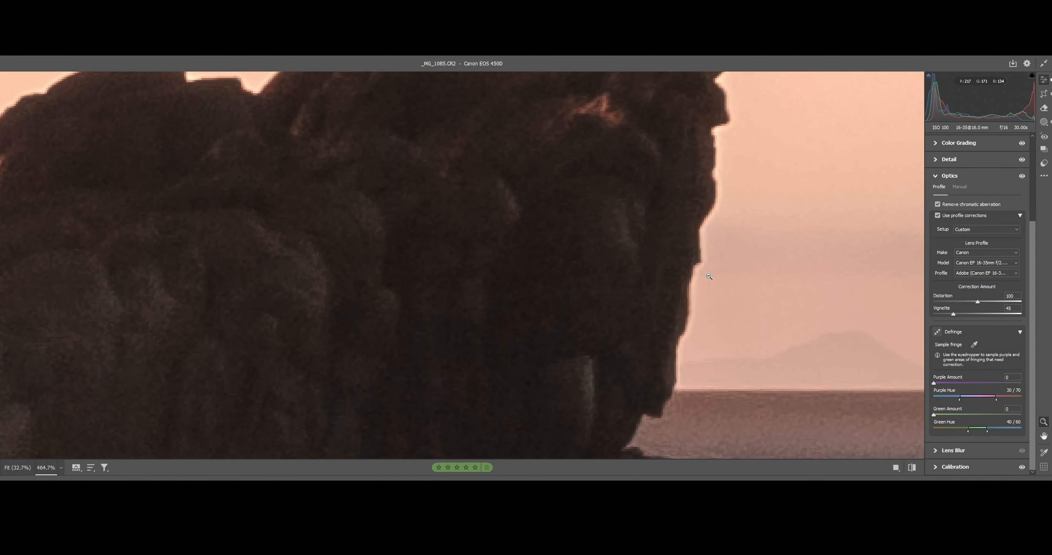
pyautogui.click(696, 245)
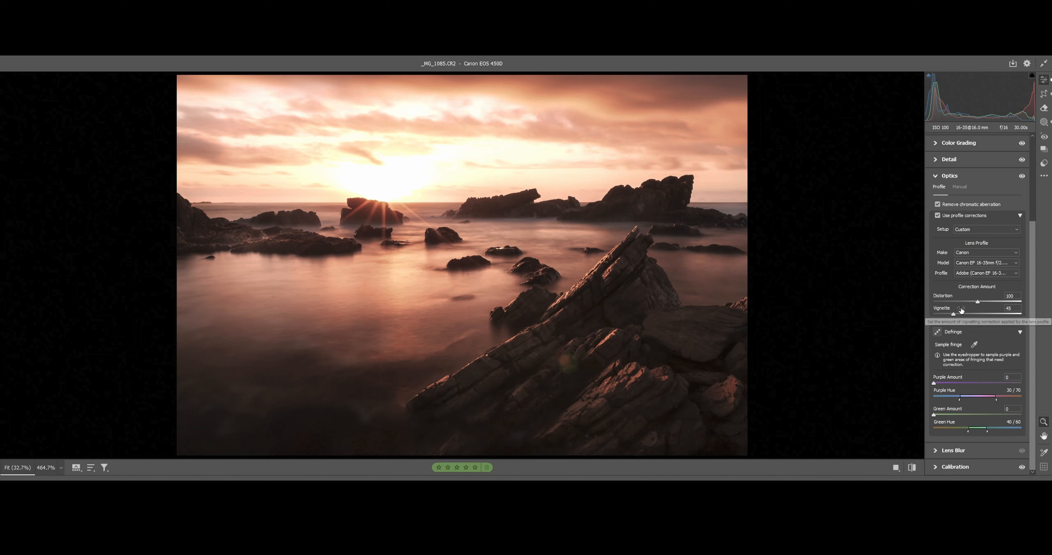
pyautogui.moveTo(953, 315)
pyautogui.mouseDown()
pyautogui.moveTo(930, 309)
pyautogui.moveTo(941, 314)
pyautogui.mouseUp()
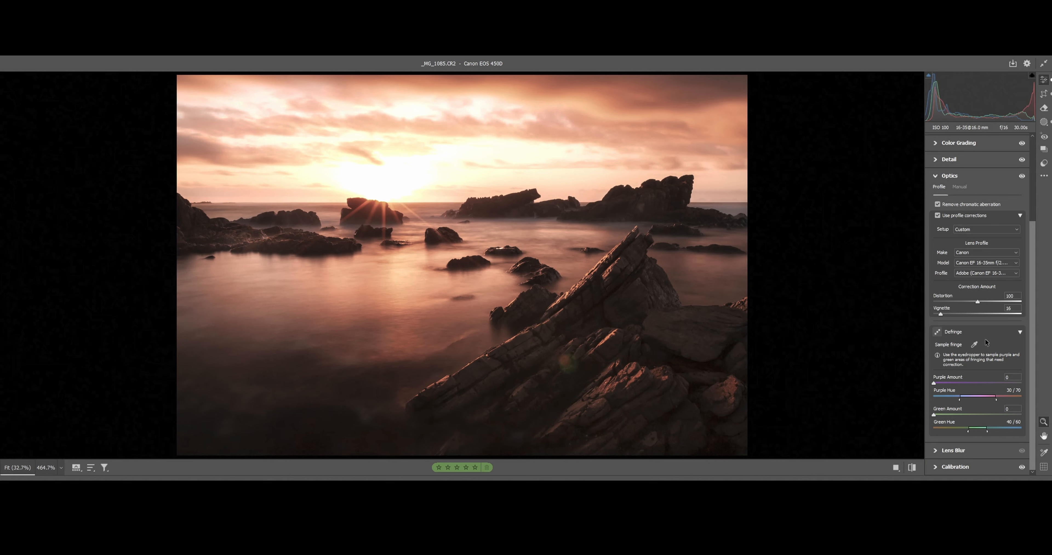
# - Open the calibration settings
pyautogui.click(936, 175)
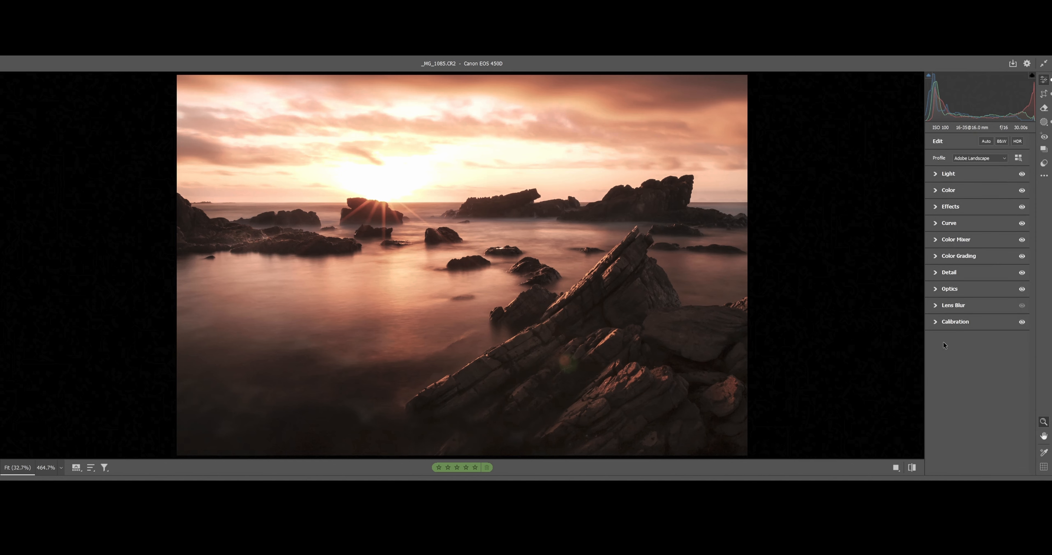
pyautogui.click(935, 322)
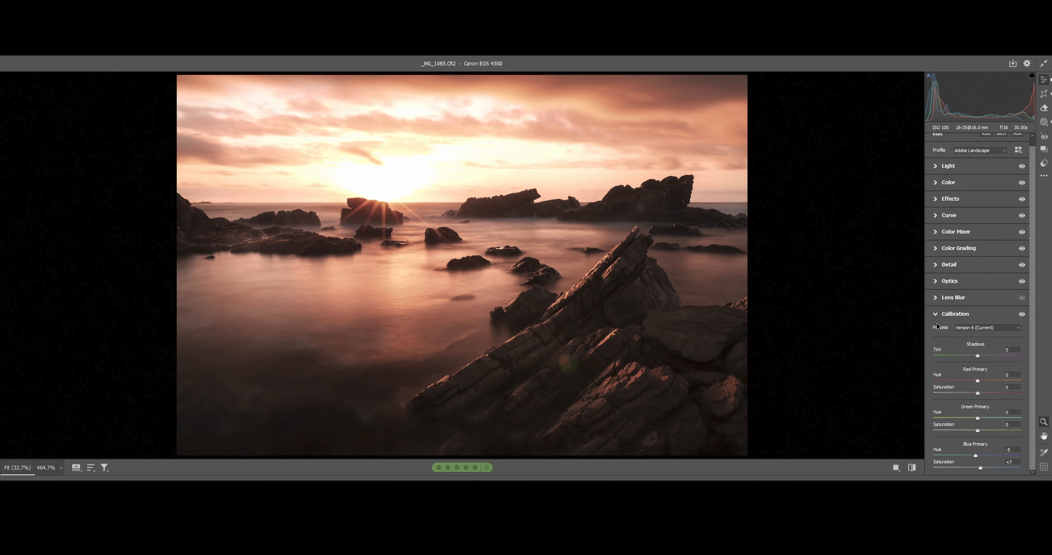